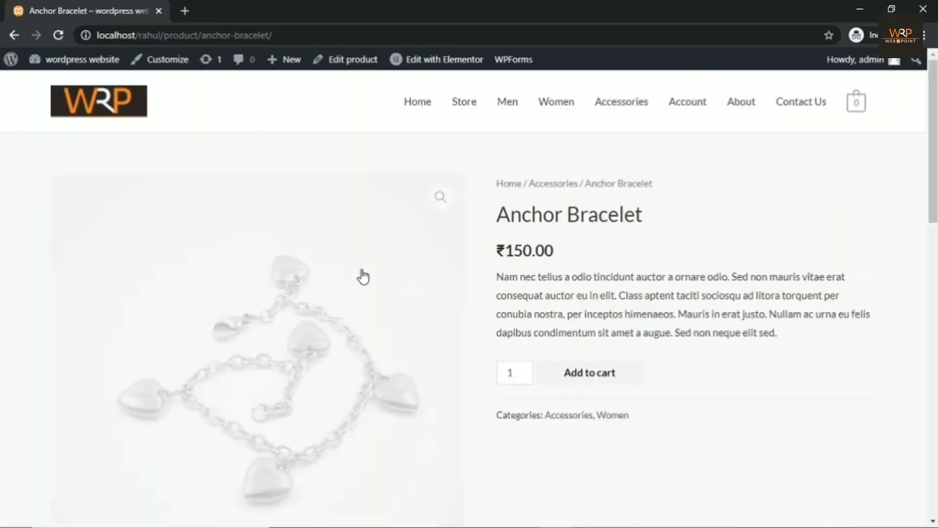
Add the Anchor Bracelet to the cart and open the cart page to view its totals.
{"action": "left_click", "coordinate": [591, 375]}
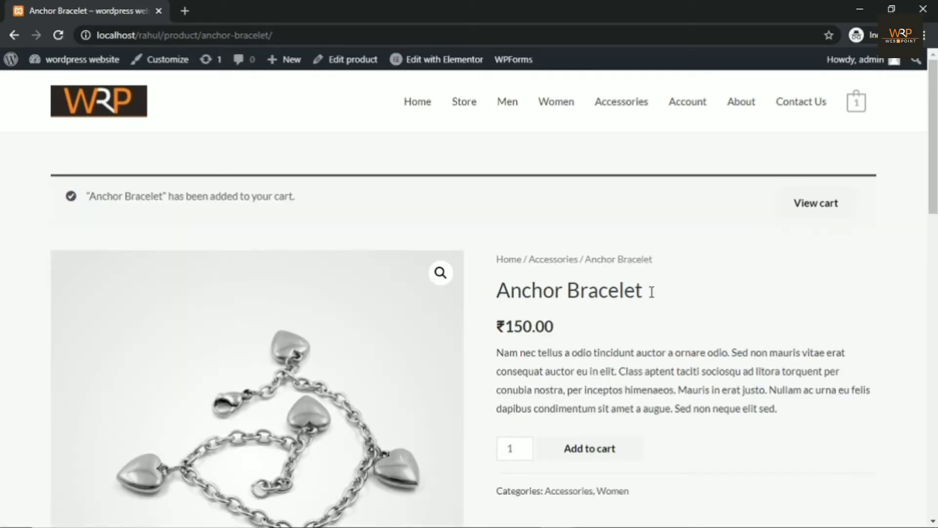
{"action": "scroll", "coordinate": [777, 229], "scroll_direction": "down", "scroll_amount": 3}
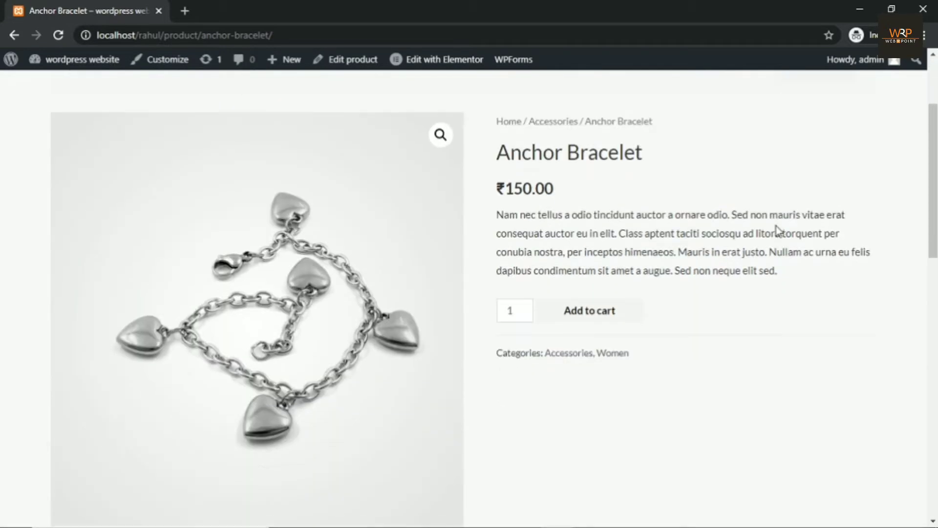
{"action": "scroll", "coordinate": [781, 225], "scroll_direction": "up", "scroll_amount": 3}
{"action": "left_click", "coordinate": [825, 215]}
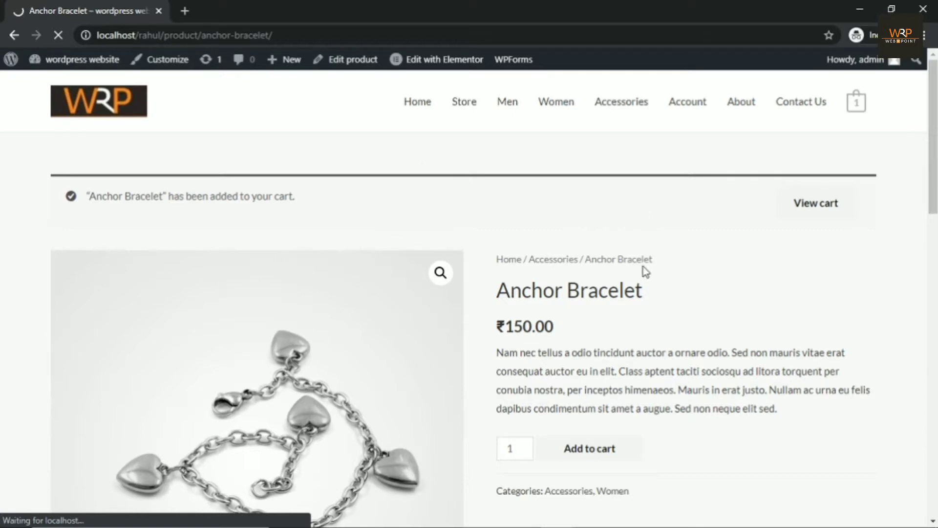
{"action": "scroll", "coordinate": [640, 265], "scroll_direction": "down", "scroll_amount": 3}
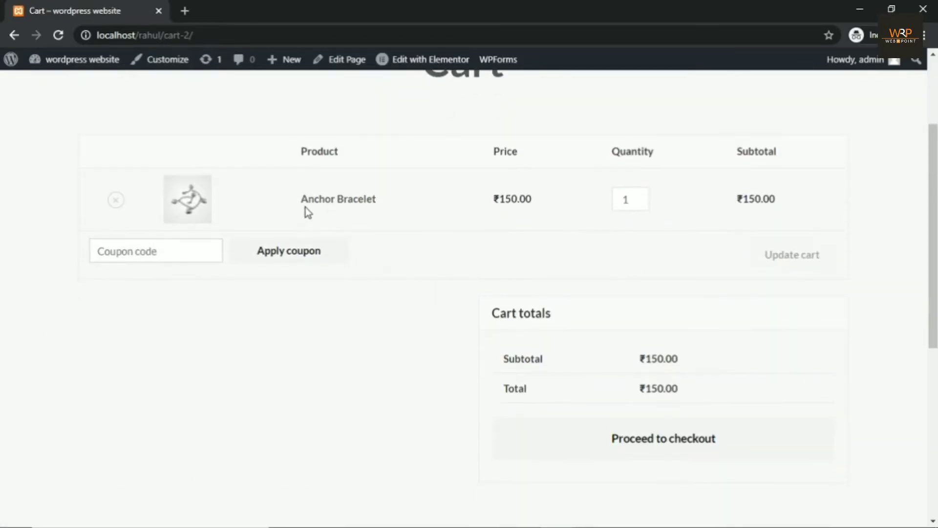
{"action": "scroll", "coordinate": [722, 253], "scroll_direction": "down", "scroll_amount": 3}
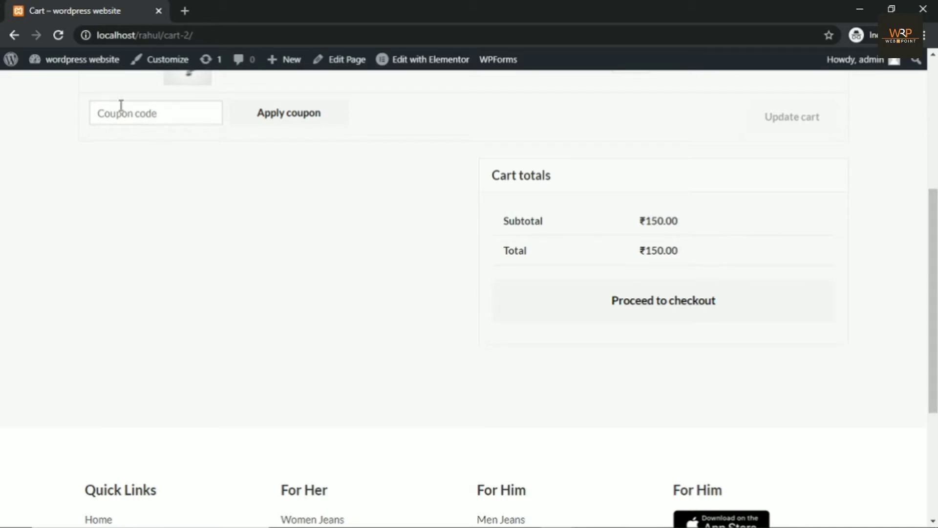
Open the site's admin dashboard in a separate browser tab and go to the WooCommerce settings.
{"action": "mouse_move", "coordinate": [52, 63]}
{"action": "right_click", "coordinate": [52, 84]}
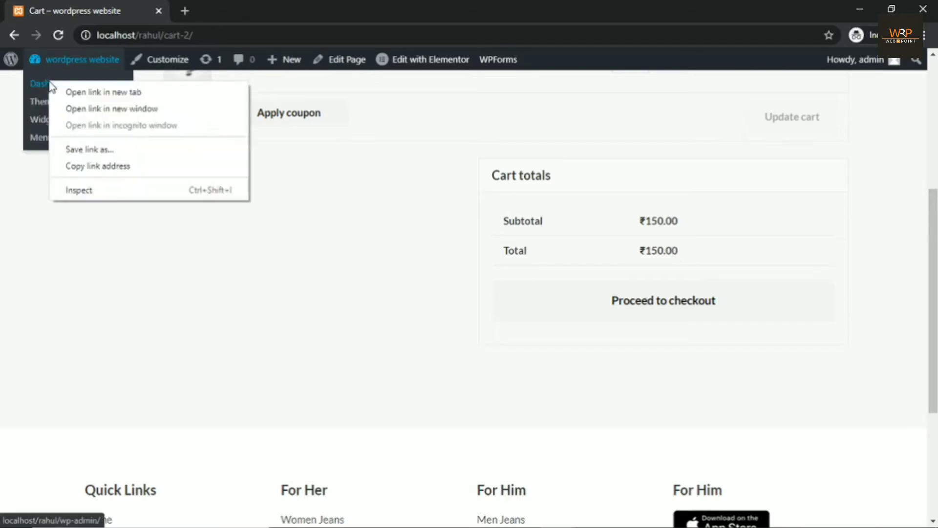
{"action": "left_click", "coordinate": [86, 93]}
{"action": "left_click", "coordinate": [276, 10]}
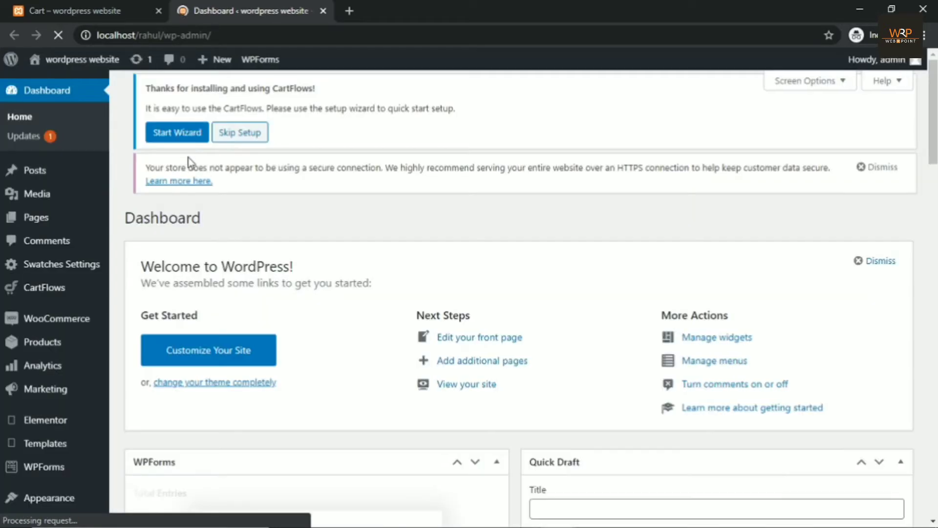
{"action": "left_click", "coordinate": [132, 16]}
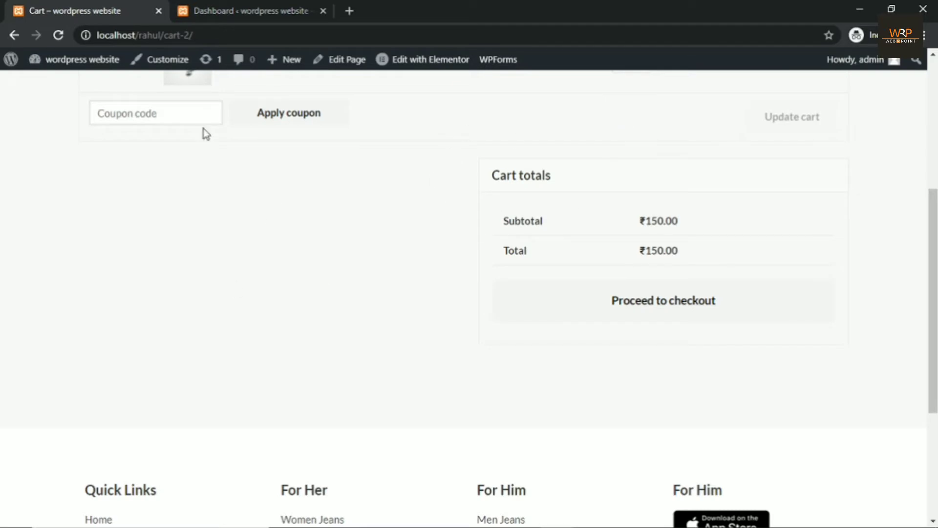
{"action": "left_click", "coordinate": [205, 12]}
{"action": "mouse_move", "coordinate": [68, 321]}
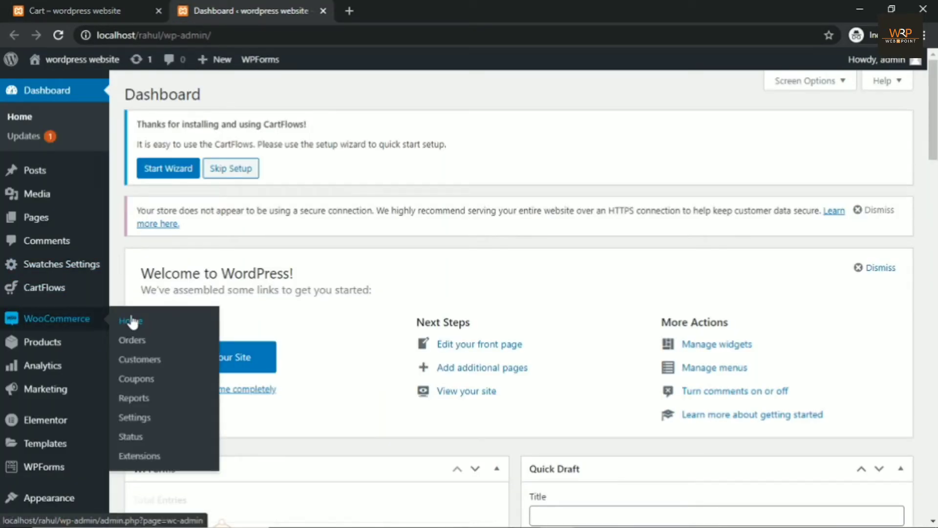
{"action": "left_click", "coordinate": [132, 421]}
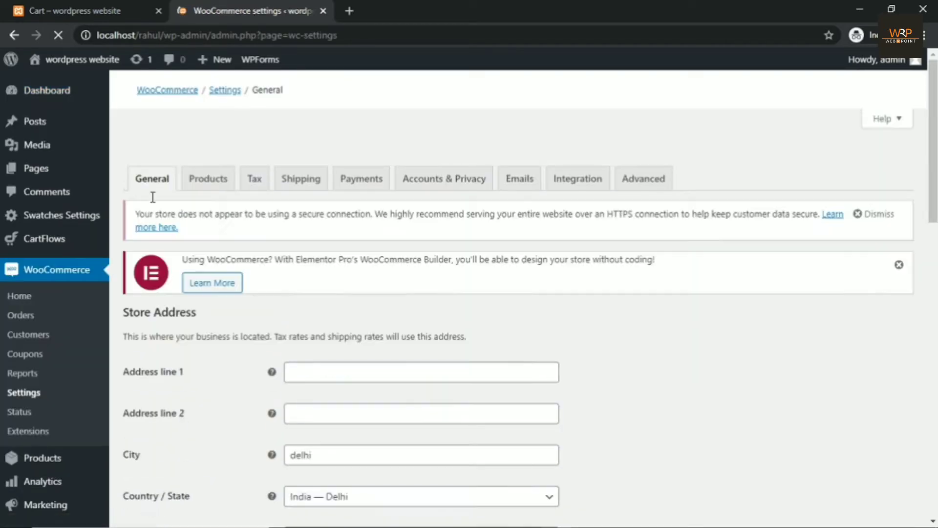
Review the general store settings: address, selling and shipping locations, taxes, coupons and currency options.
{"action": "scroll", "coordinate": [266, 234], "scroll_direction": "down", "scroll_amount": 3}
{"action": "scroll", "coordinate": [255, 241], "scroll_direction": "down", "scroll_amount": 2}
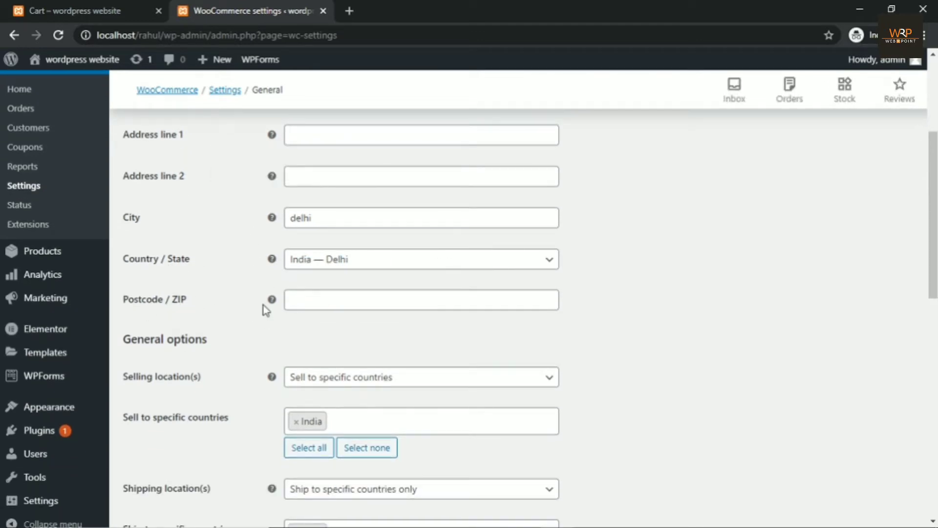
{"action": "scroll", "coordinate": [652, 230], "scroll_direction": "down", "scroll_amount": 3}
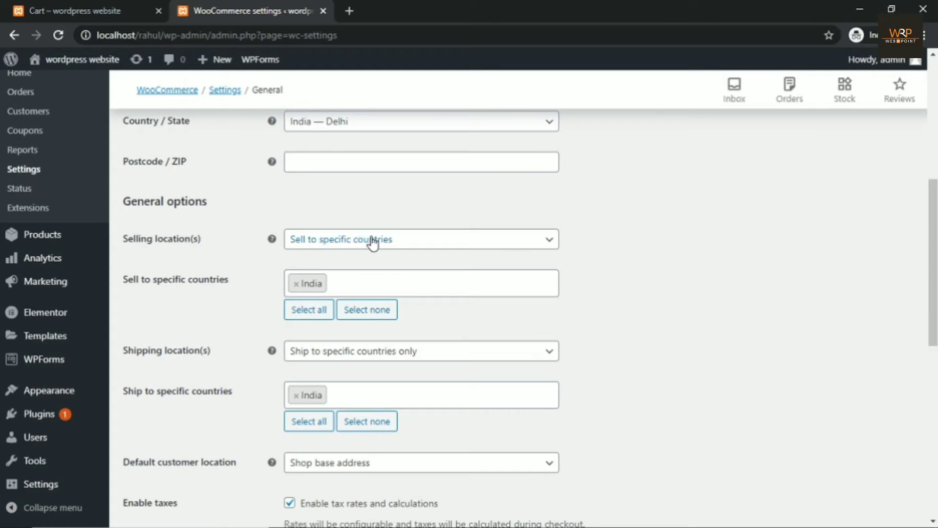
{"action": "scroll", "coordinate": [234, 256], "scroll_direction": "down", "scroll_amount": 2}
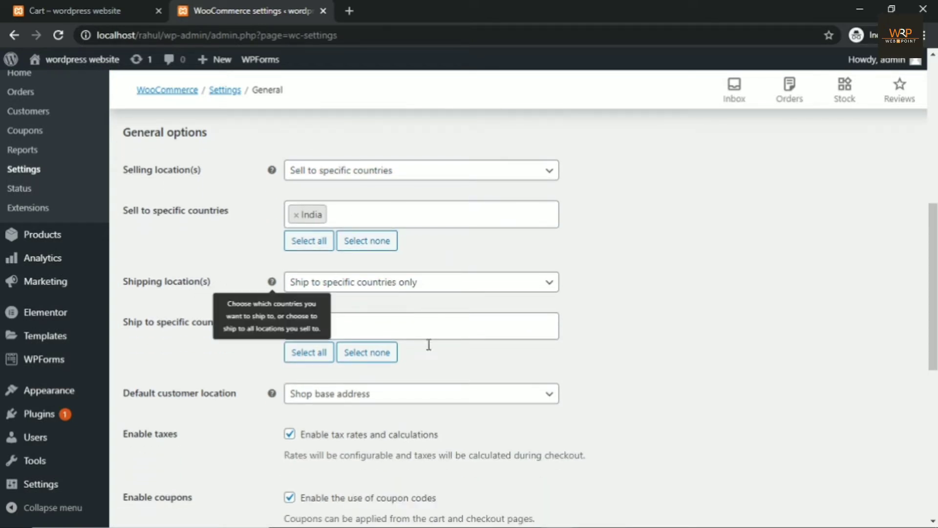
{"action": "scroll", "coordinate": [226, 403], "scroll_direction": "down", "scroll_amount": 6}
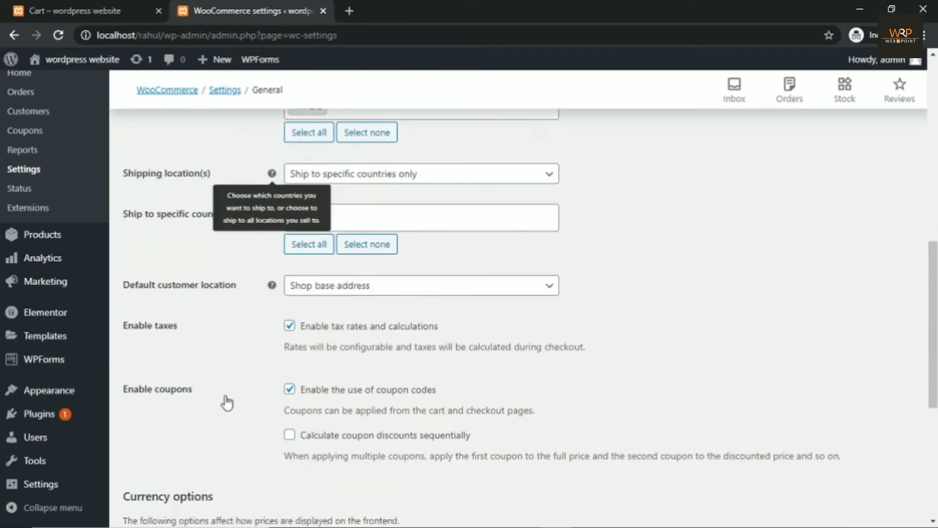
{"action": "scroll", "coordinate": [221, 412], "scroll_direction": "down", "scroll_amount": 2}
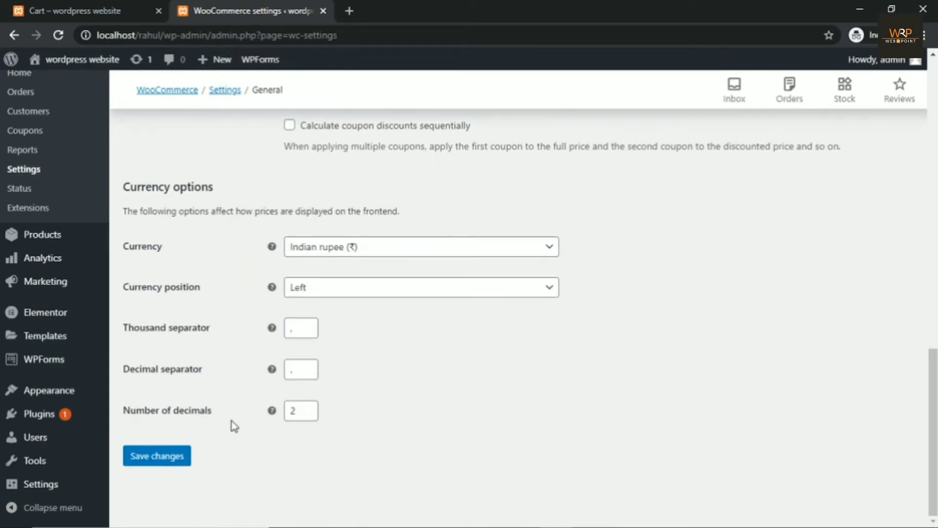
{"action": "scroll", "coordinate": [233, 424], "scroll_direction": "up", "scroll_amount": 6}
{"action": "scroll", "coordinate": [233, 421], "scroll_direction": "up", "scroll_amount": 8}
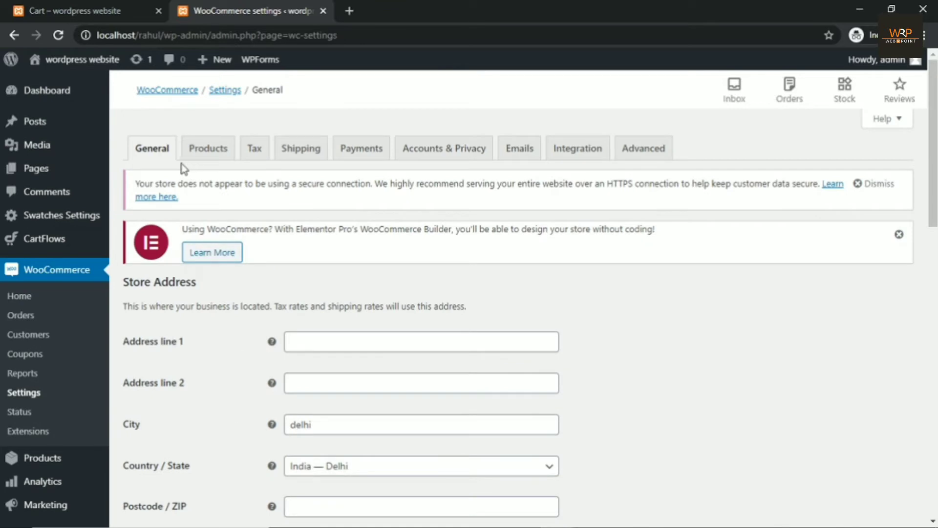
Create a new zone in the WooCommerce shipping settings and name it "Free delivery zone".
{"action": "left_click", "coordinate": [296, 151]}
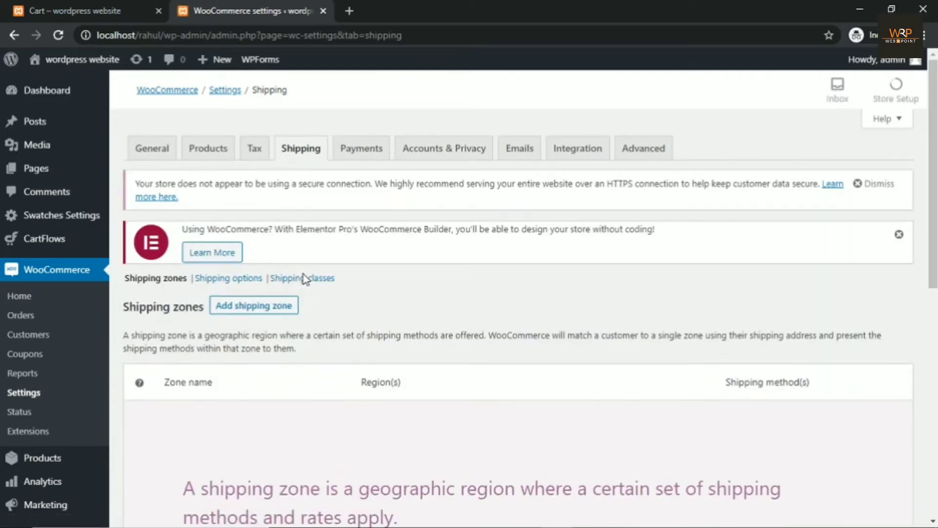
{"action": "scroll", "coordinate": [361, 291], "scroll_direction": "down", "scroll_amount": 2}
{"action": "scroll", "coordinate": [363, 289], "scroll_direction": "down", "scroll_amount": 1}
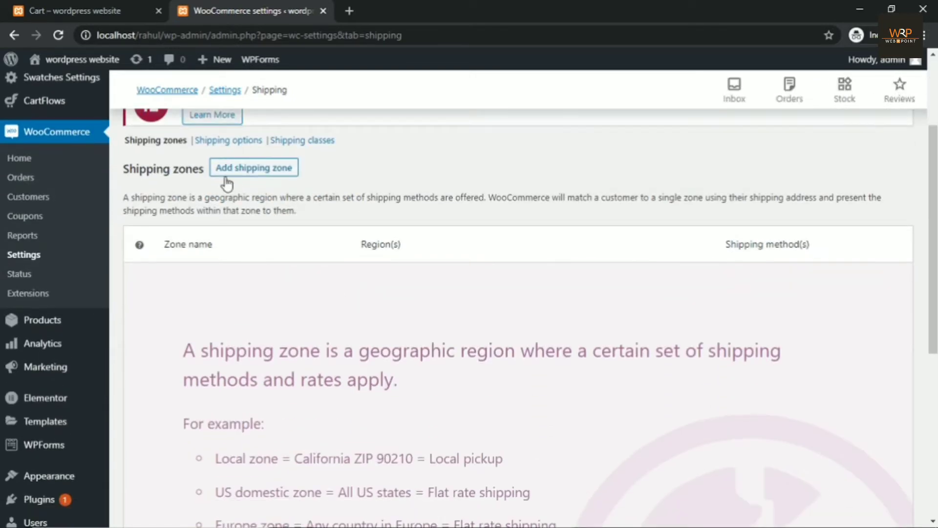
{"action": "left_click", "coordinate": [250, 169]}
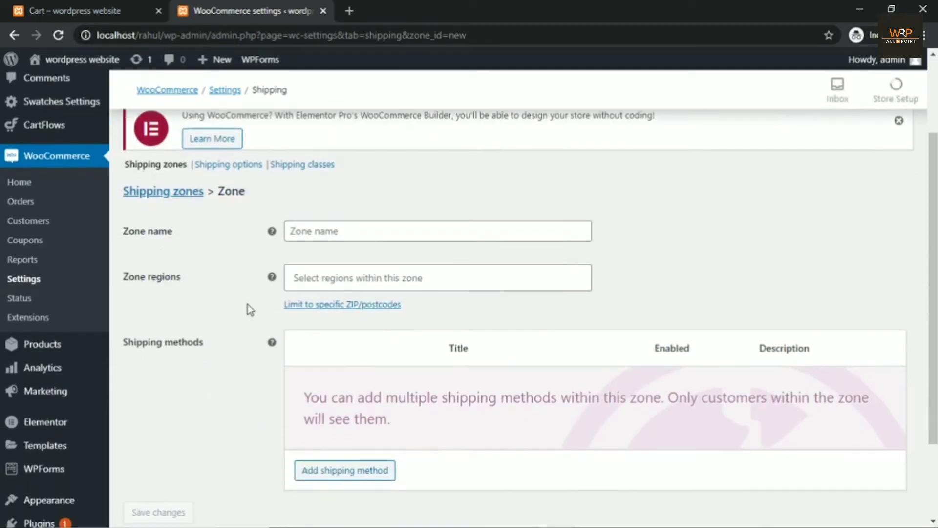
{"action": "scroll", "coordinate": [250, 309], "scroll_direction": "down", "scroll_amount": 1}
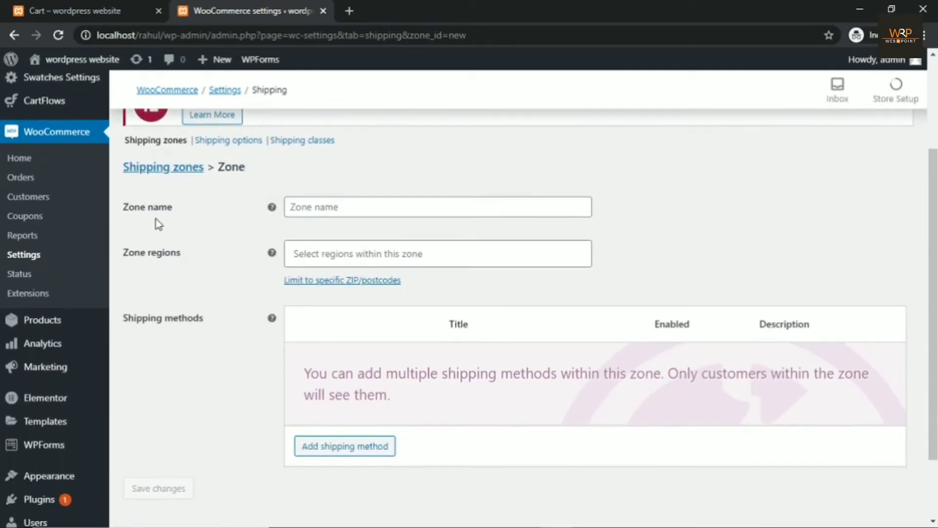
{"action": "left_click", "coordinate": [353, 209]}
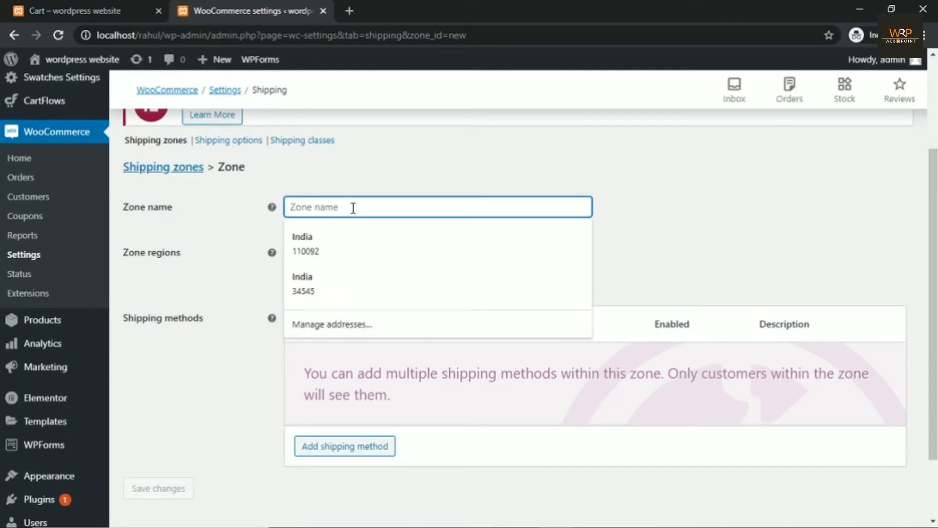
{"action": "type", "text": "F"}
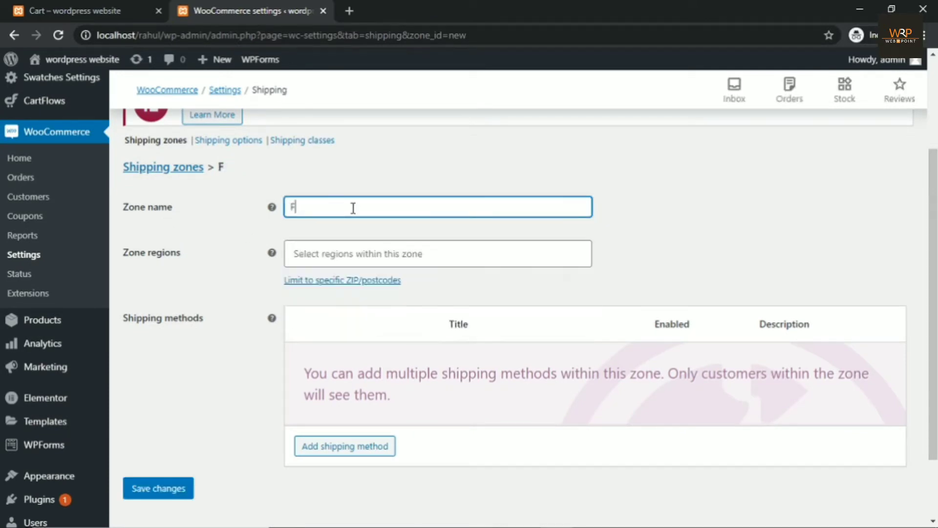
{"action": "type", "text": "ree delivery"}
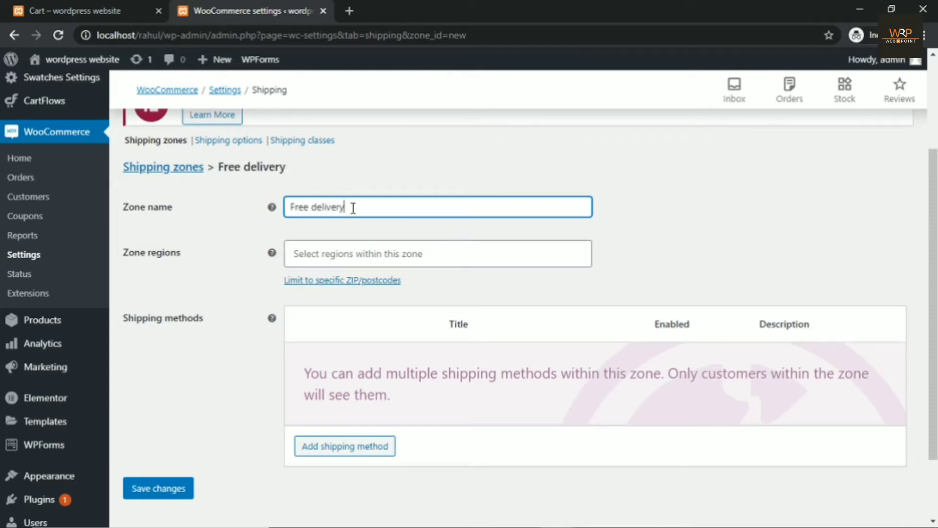
{"action": "type", "text": " zone"}
Set the zone region to Delhi, India and show the field for limiting the zone to specific postcodes.
{"action": "left_click", "coordinate": [337, 254]}
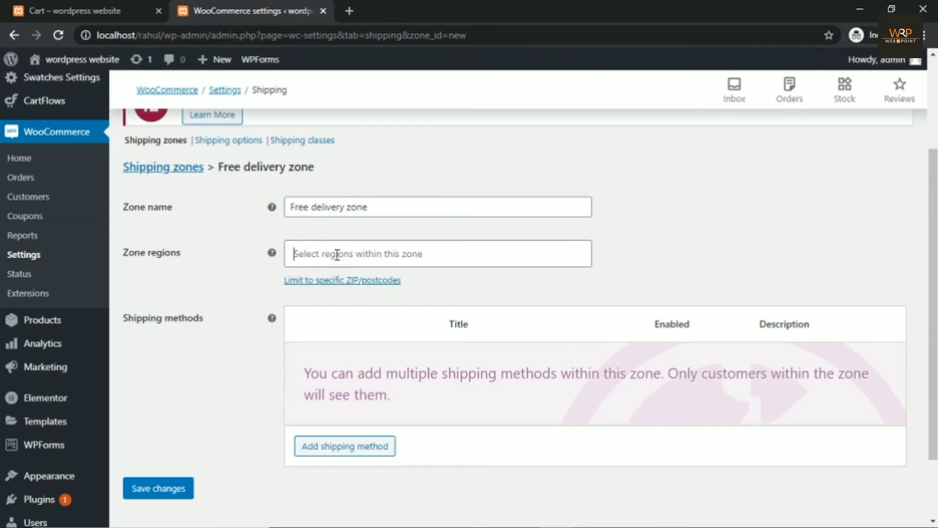
{"action": "type", "text": "delhi"}
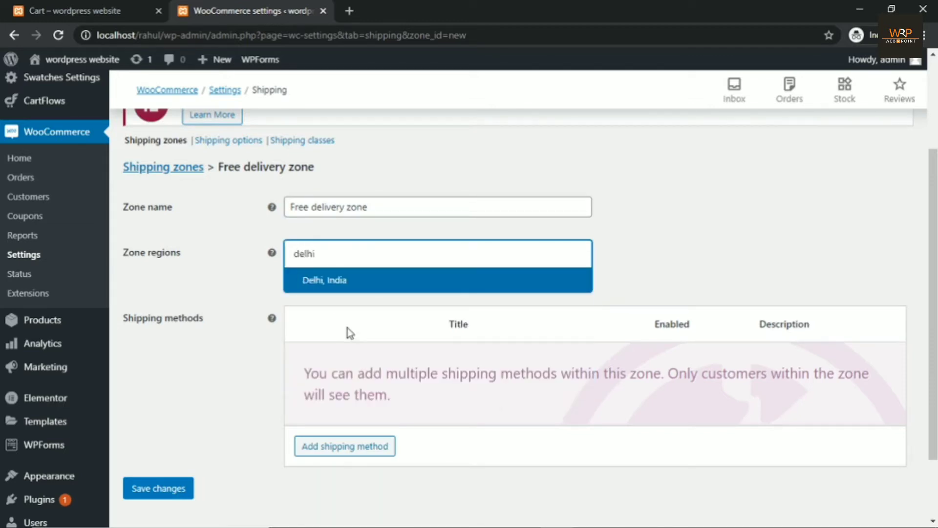
{"action": "left_click", "coordinate": [331, 283]}
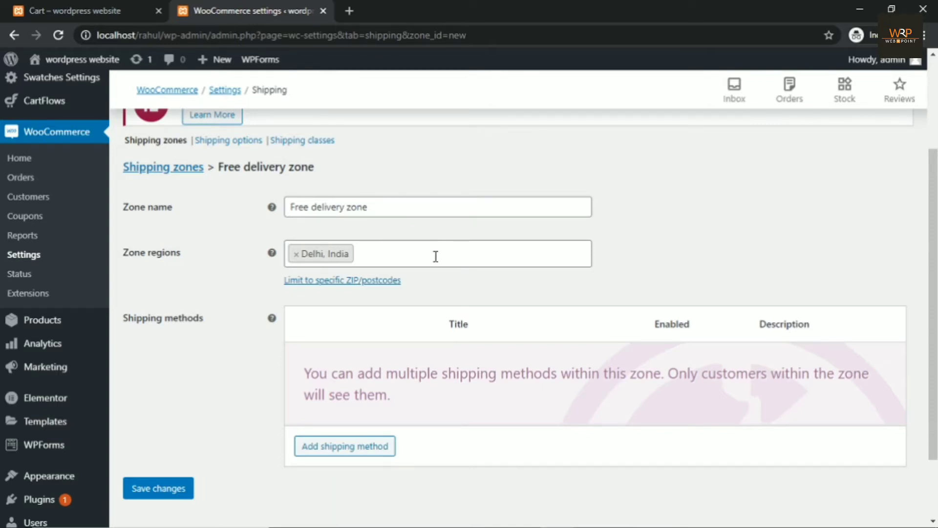
{"action": "left_click", "coordinate": [323, 282]}
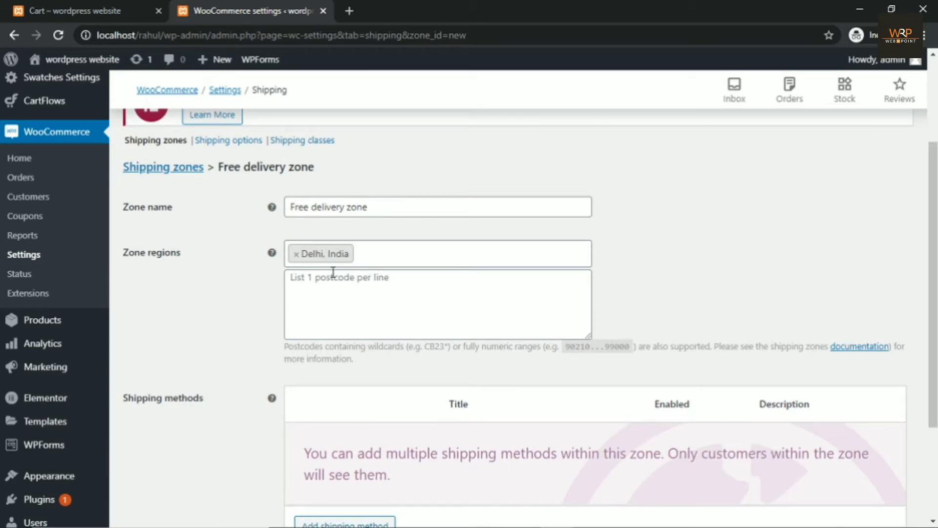
Add the Free shipping method to the Free delivery zone.
{"action": "scroll", "coordinate": [225, 302], "scroll_direction": "down", "scroll_amount": 3}
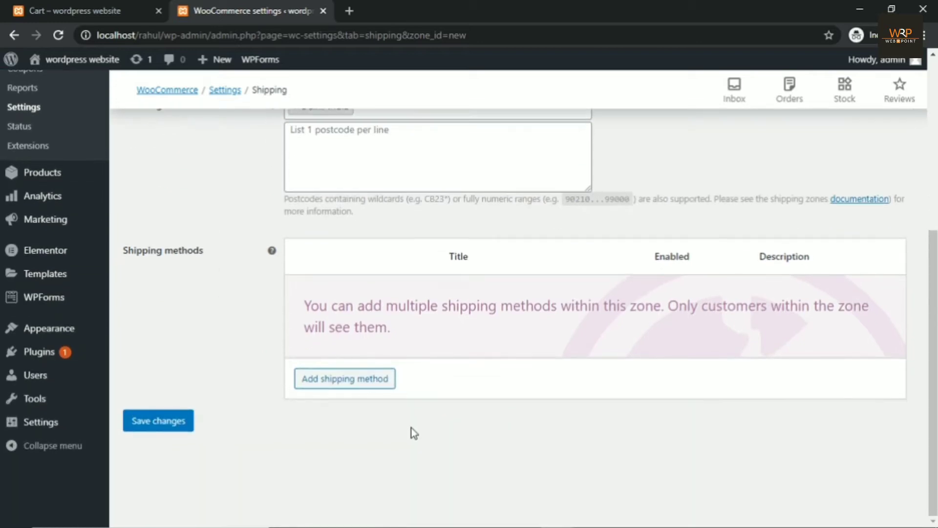
{"action": "left_click", "coordinate": [360, 382]}
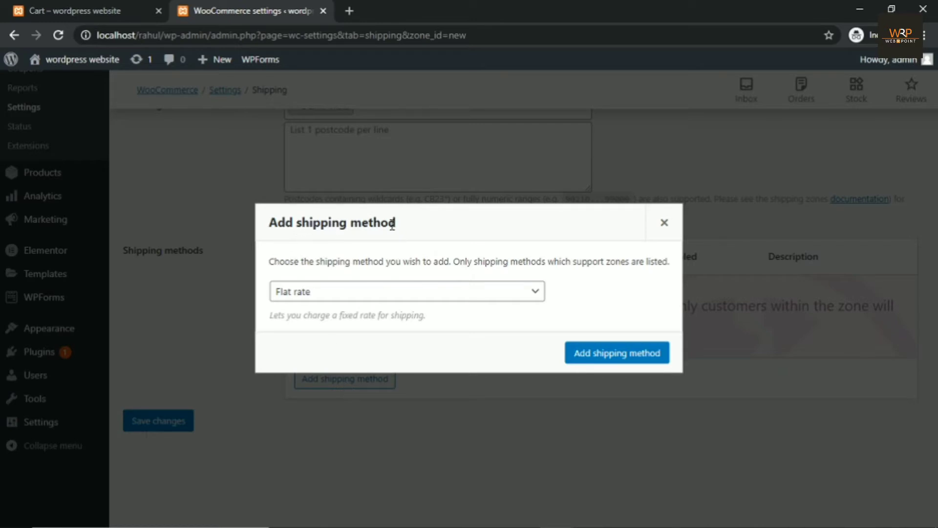
{"action": "left_click", "coordinate": [308, 294]}
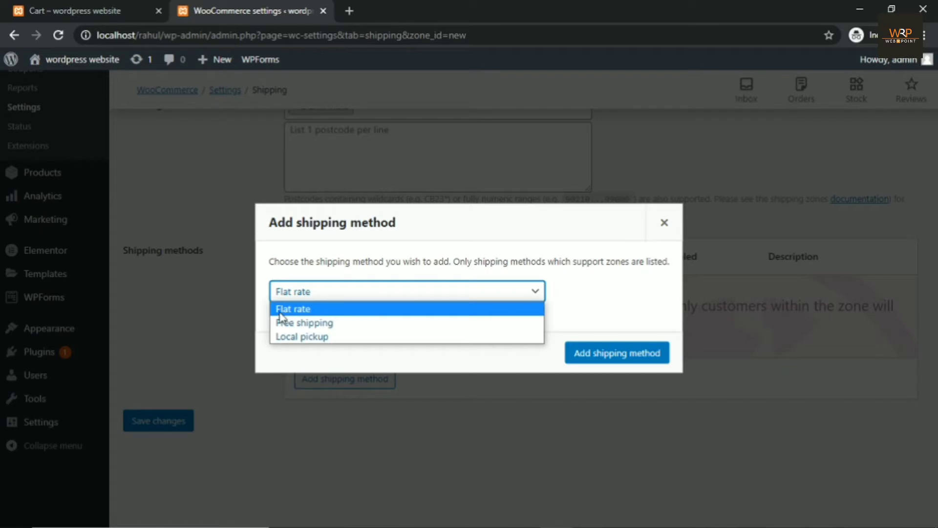
{"action": "left_click", "coordinate": [306, 326]}
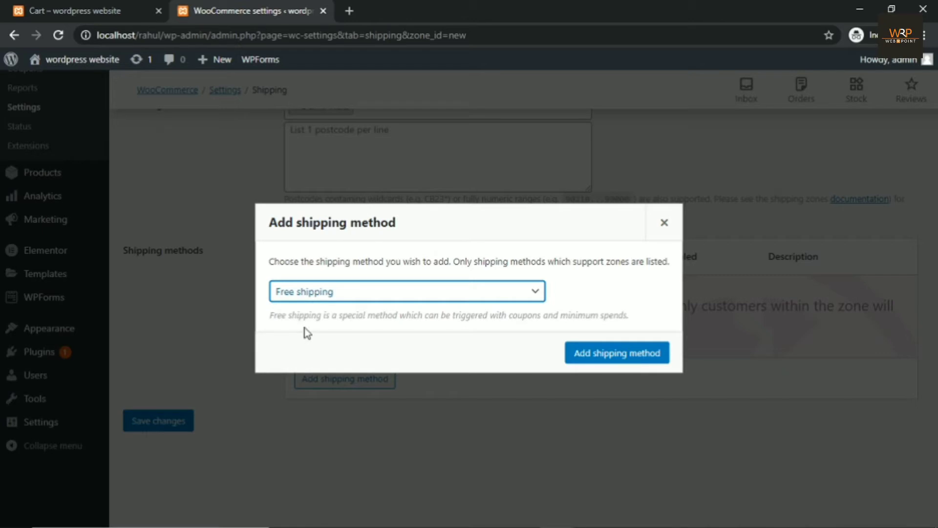
{"action": "left_click", "coordinate": [599, 359]}
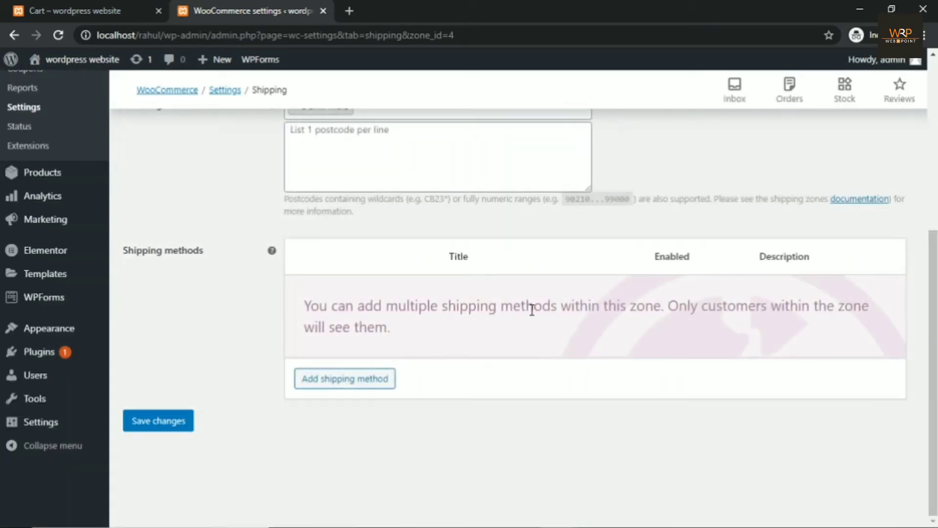
{"action": "scroll", "coordinate": [532, 308], "scroll_direction": "up", "scroll_amount": 3}
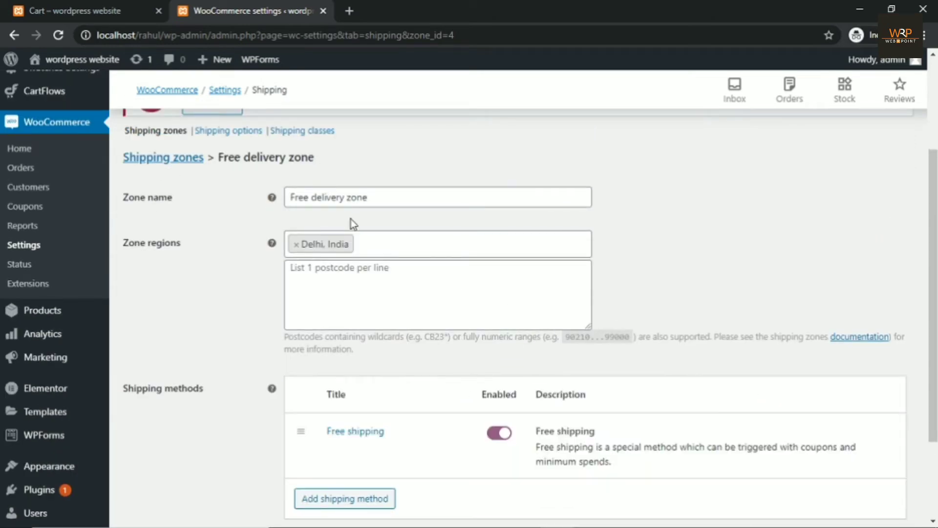
Edit the Free shipping method, keeping the title "Free shipping" and the requirement at N/A, and save its settings.
{"action": "scroll", "coordinate": [351, 218], "scroll_direction": "down", "scroll_amount": 3}
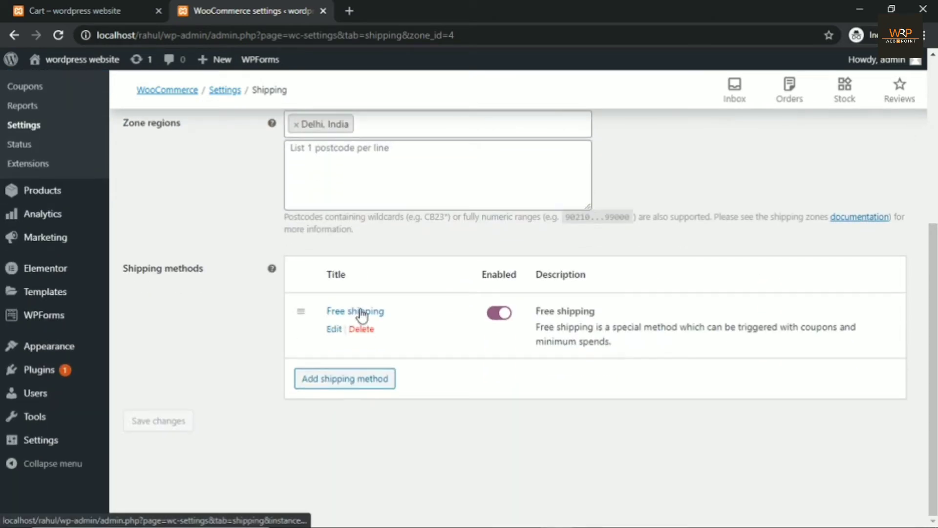
{"action": "left_click", "coordinate": [334, 329]}
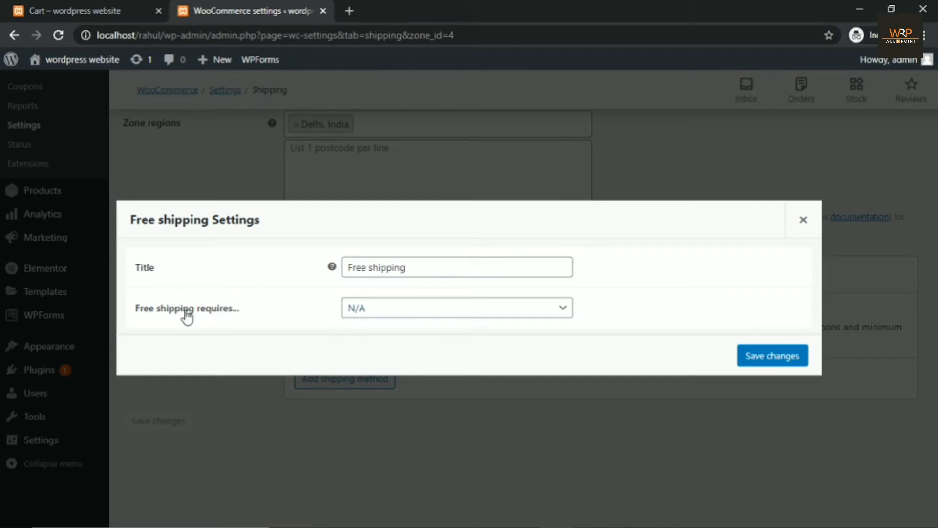
{"action": "left_click", "coordinate": [384, 308]}
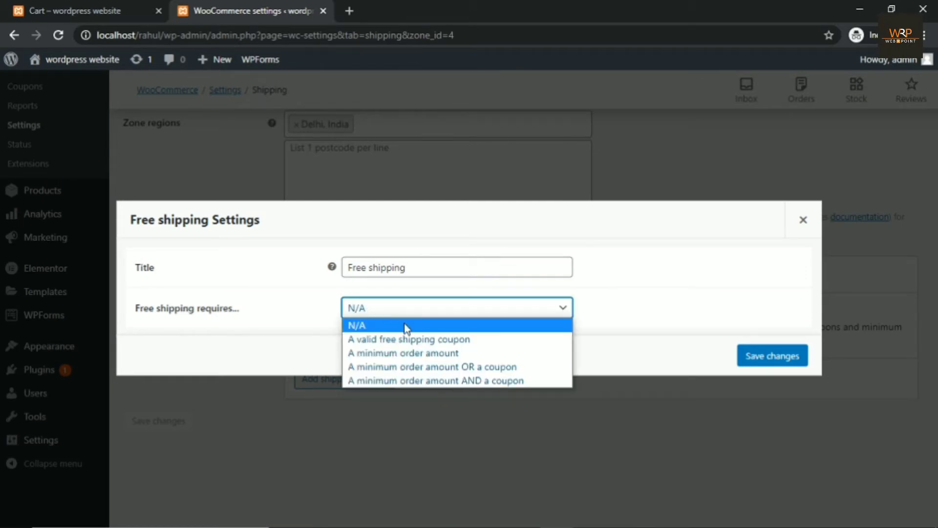
{"action": "left_click", "coordinate": [364, 323]}
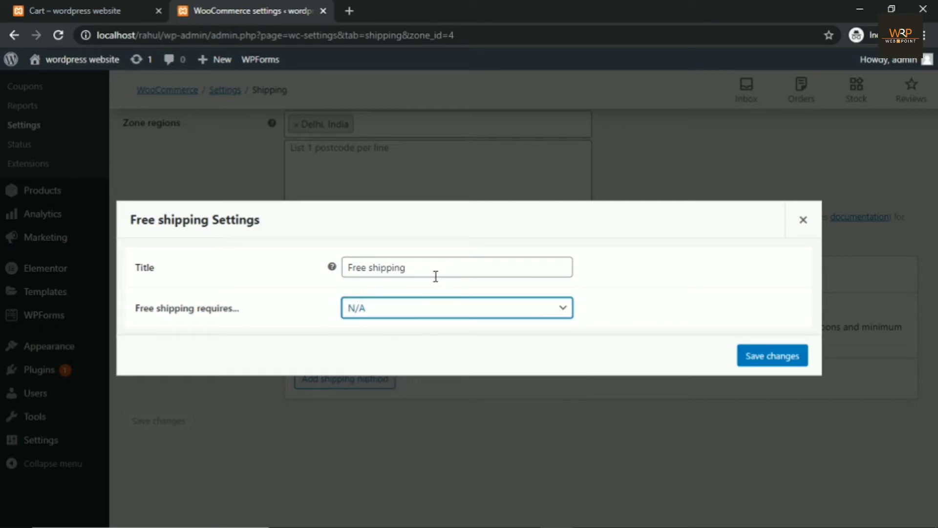
{"action": "left_click_drag", "start_coordinate": [416, 268], "coordinate": [345, 268]}
{"action": "left_click", "coordinate": [361, 266]}
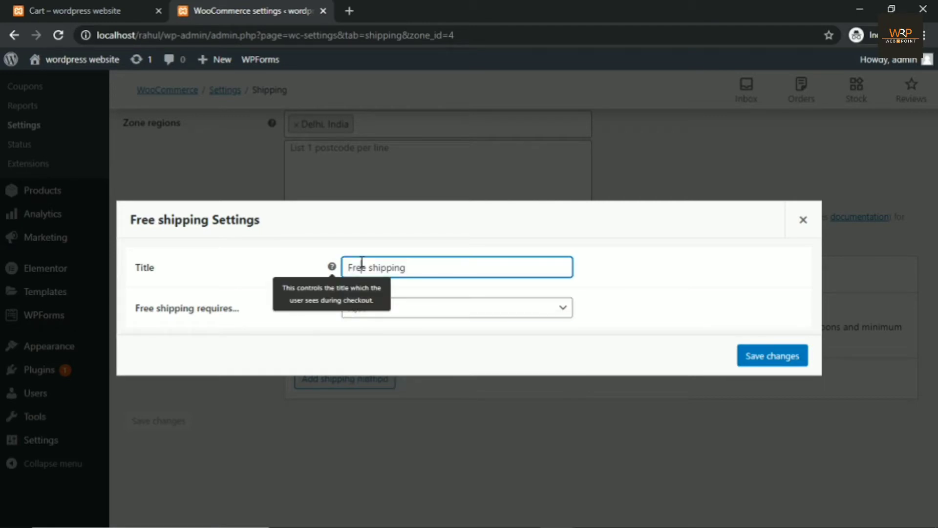
{"action": "double_click", "coordinate": [356, 267]}
{"action": "left_click_drag", "start_coordinate": [390, 266], "coordinate": [345, 267]}
{"action": "left_click", "coordinate": [411, 266]}
{"action": "left_click", "coordinate": [369, 267]}
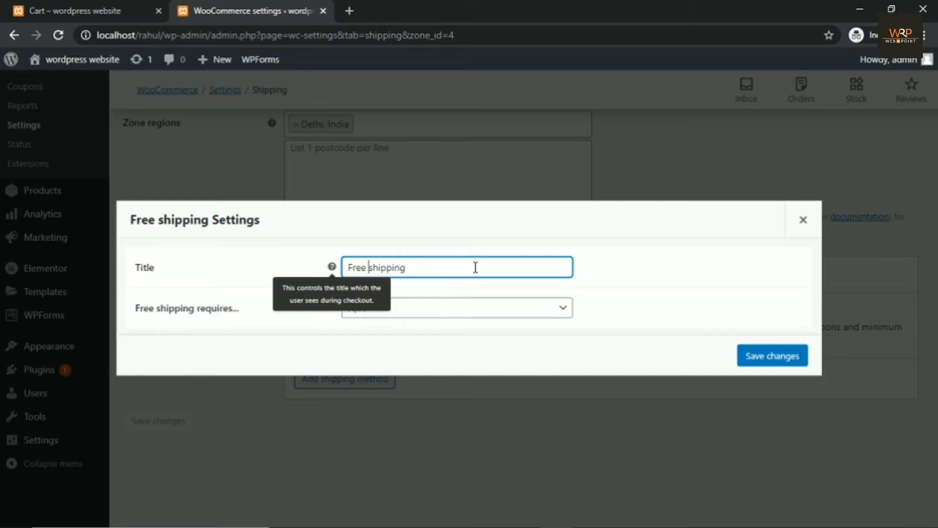
{"action": "left_click", "coordinate": [789, 363]}
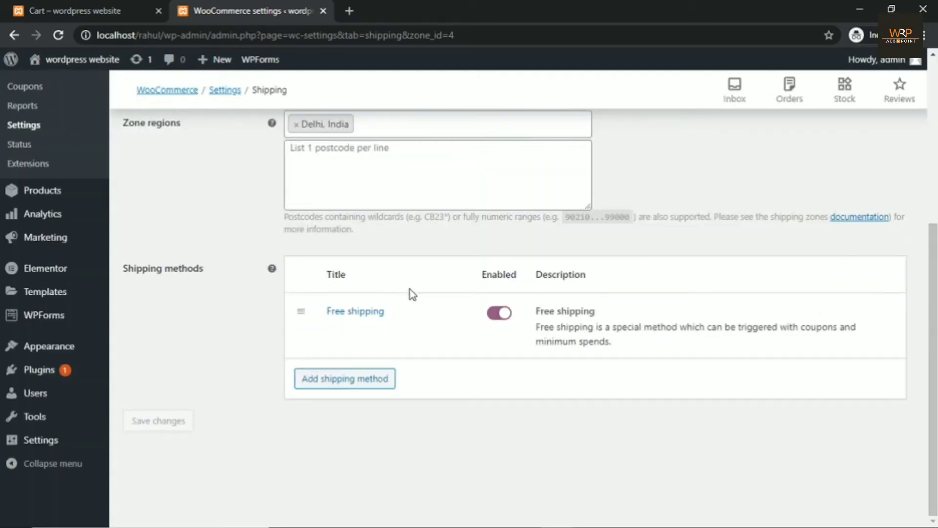
Switch to the store's cart page and reload it to refresh the cart totals.
{"action": "scroll", "coordinate": [404, 266], "scroll_direction": "up", "scroll_amount": 5}
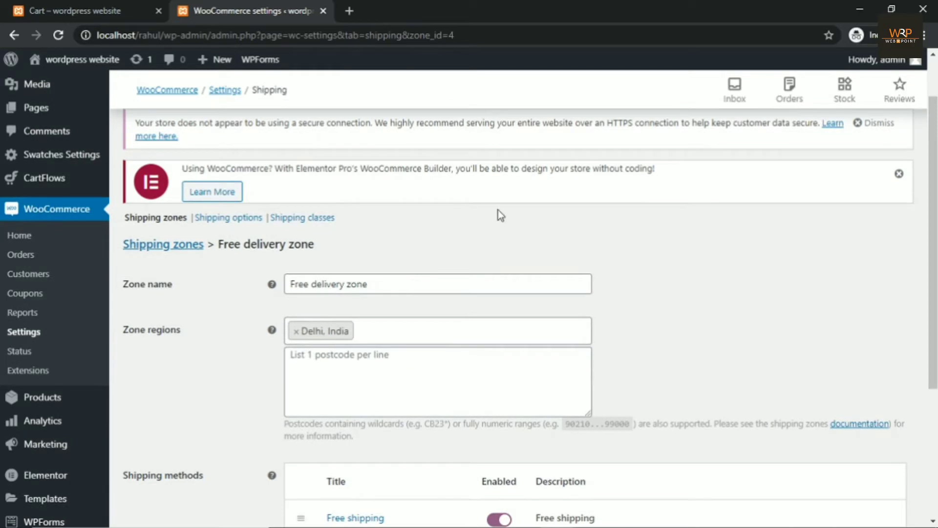
{"action": "left_click", "coordinate": [81, 11]}
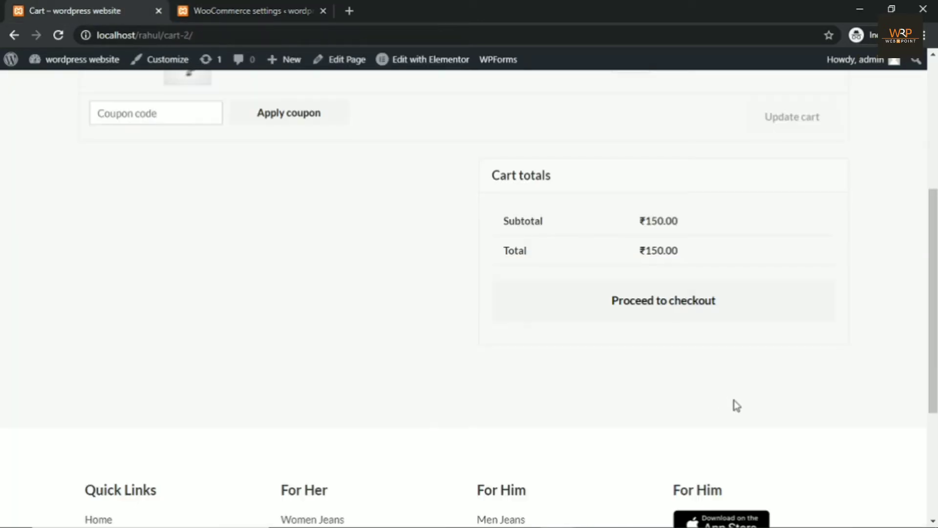
{"action": "left_click", "coordinate": [58, 36]}
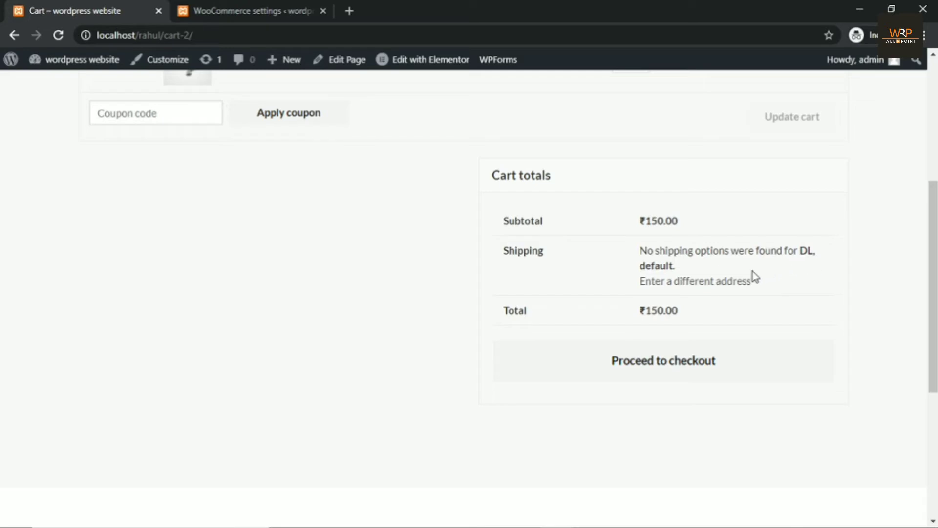
Start a different shipping address in the cart totals with India as the country and Delhi as the state.
{"action": "left_click", "coordinate": [694, 284]}
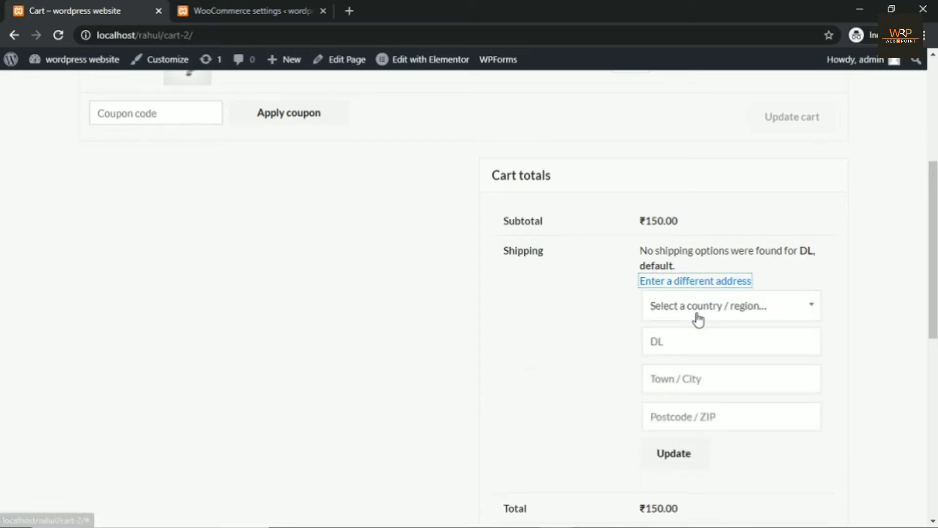
{"action": "left_click", "coordinate": [697, 317]}
{"action": "left_click", "coordinate": [691, 385]}
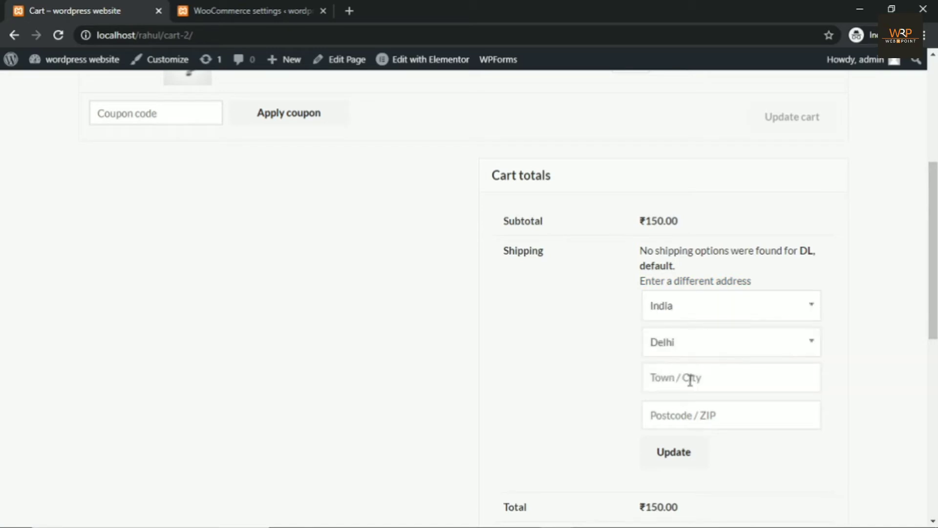
{"action": "left_click", "coordinate": [670, 348]}
{"action": "left_click", "coordinate": [675, 450]}
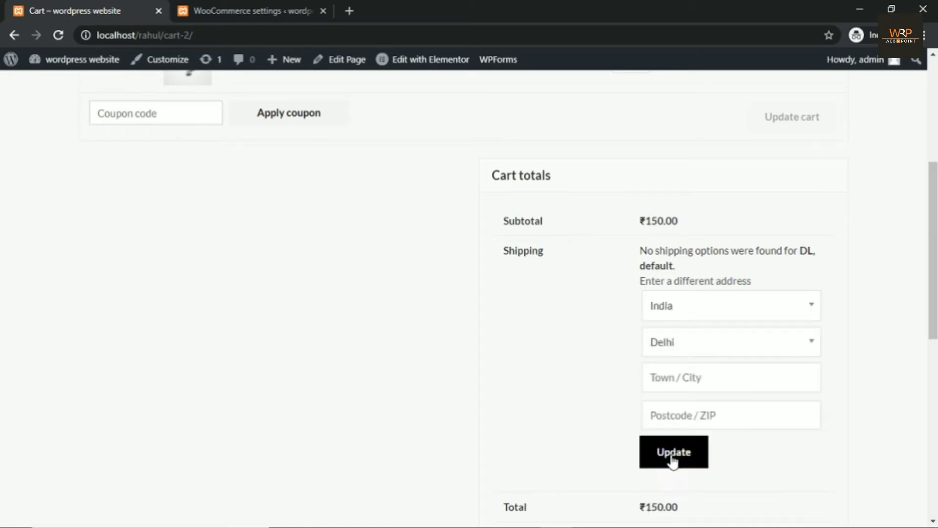
Fill in the town and postcode of the cart's shipping address, update it, and check the offered shipping method.
{"action": "scroll", "coordinate": [687, 350], "scroll_direction": "down", "scroll_amount": 1}
{"action": "left_click", "coordinate": [669, 310]}
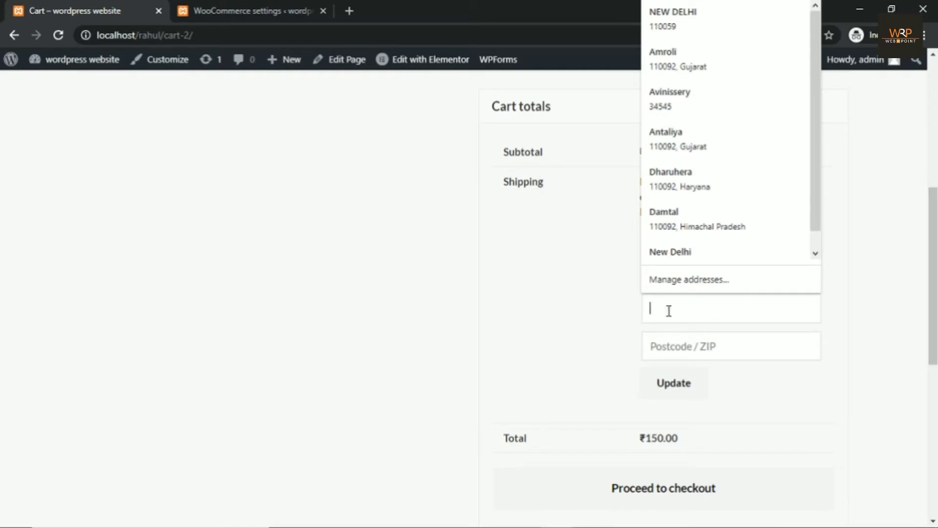
{"action": "type", "text": "uttam nagar"}
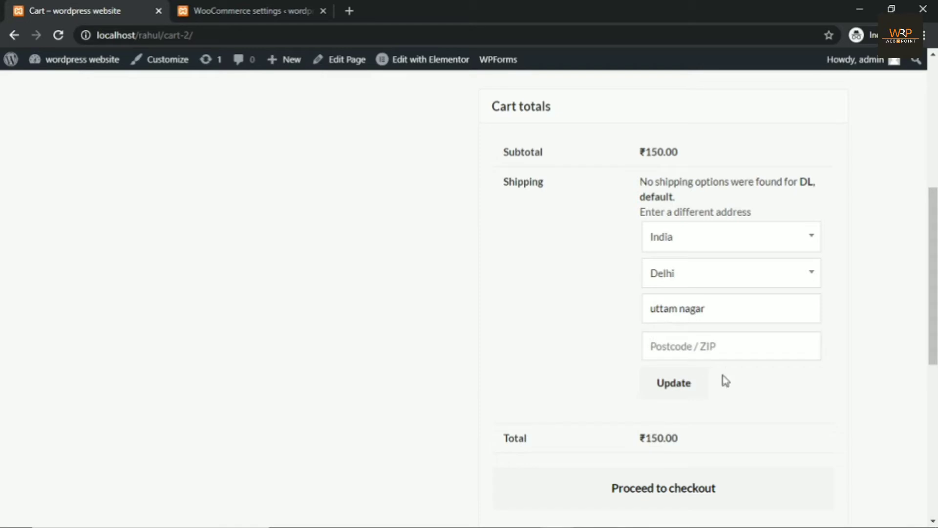
{"action": "left_click", "coordinate": [711, 342]}
{"action": "type", "text": "110059"}
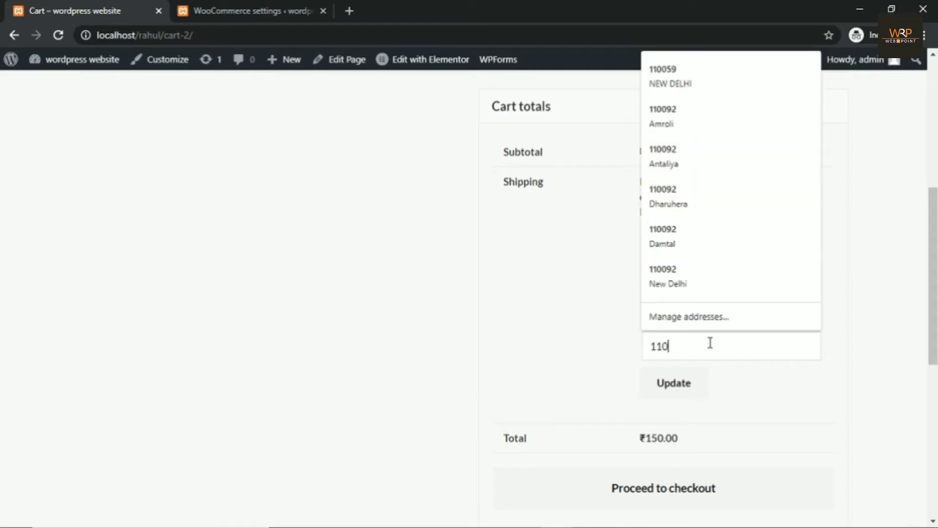
{"action": "left_click", "coordinate": [892, 377]}
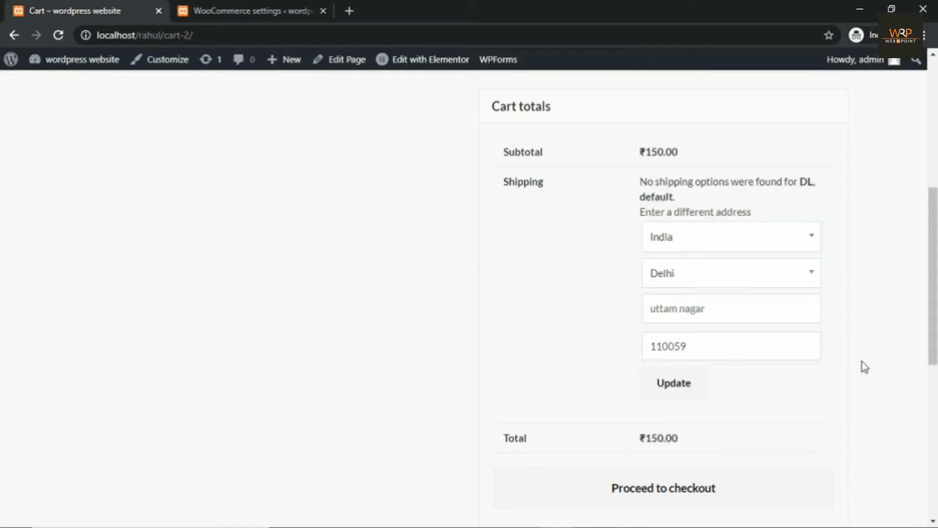
{"action": "left_click", "coordinate": [673, 384]}
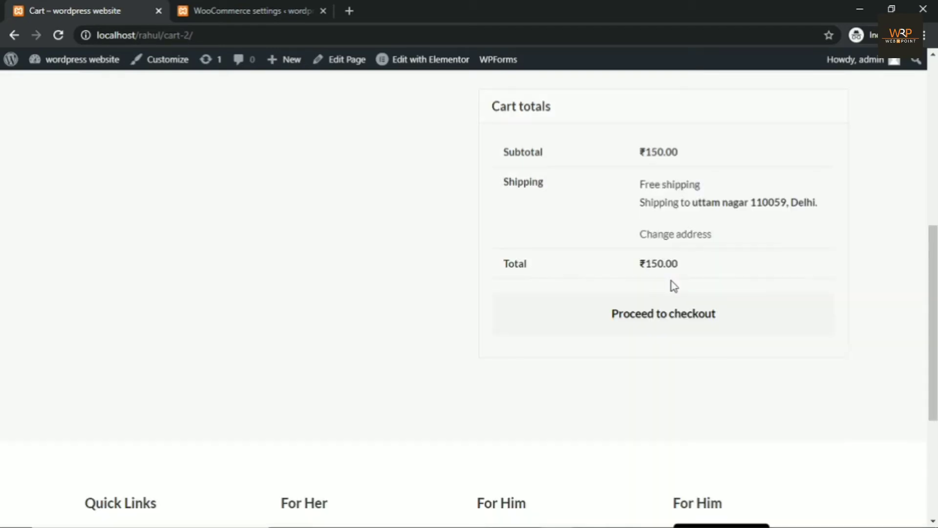
{"action": "scroll", "coordinate": [681, 285], "scroll_direction": "up", "scroll_amount": 1}
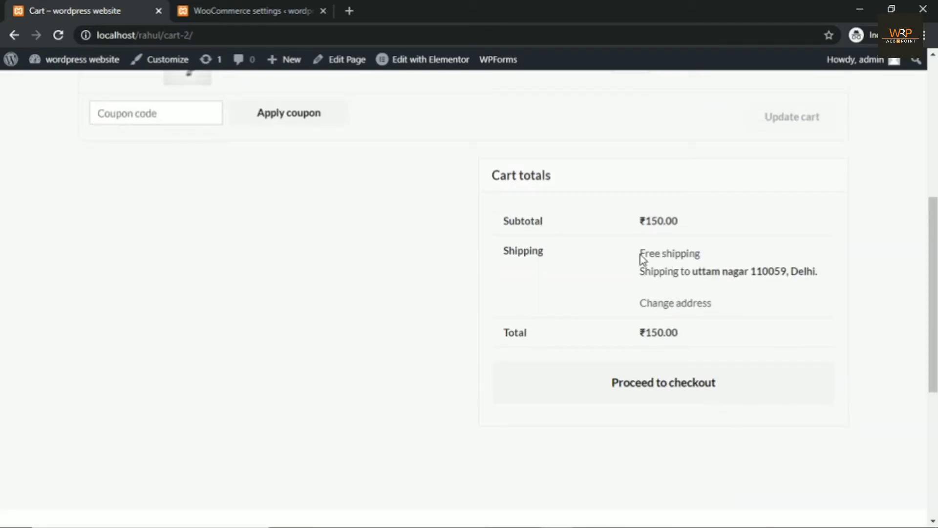
{"action": "left_click_drag", "start_coordinate": [639, 254], "coordinate": [708, 259]}
{"action": "left_click", "coordinate": [704, 284]}
{"action": "left_click_drag", "start_coordinate": [641, 254], "coordinate": [717, 257]}
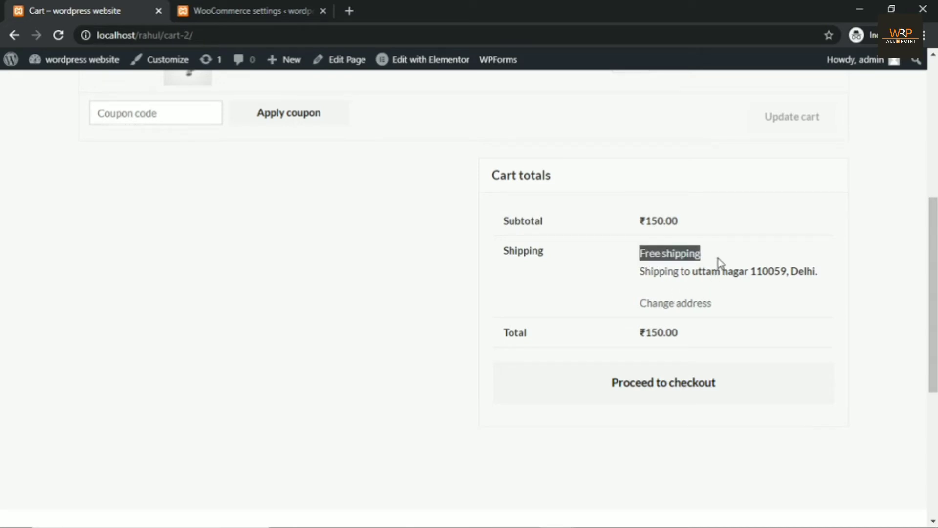
{"action": "left_click", "coordinate": [718, 263]}
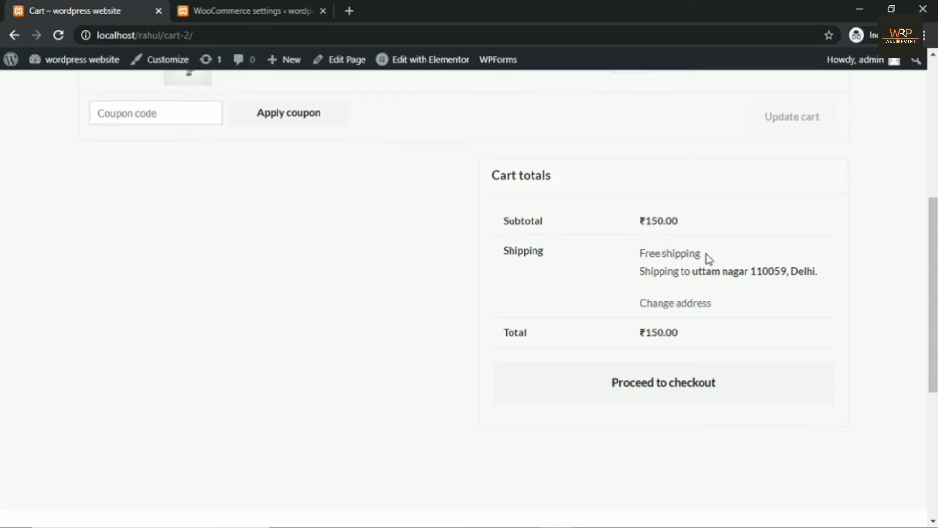
Reopen the cart's shipping address for changes and replace its postcode with another Delhi postcode.
{"action": "left_click", "coordinate": [700, 305]}
{"action": "scroll", "coordinate": [702, 308], "scroll_direction": "down", "scroll_amount": 1}
{"action": "left_click", "coordinate": [702, 364]}
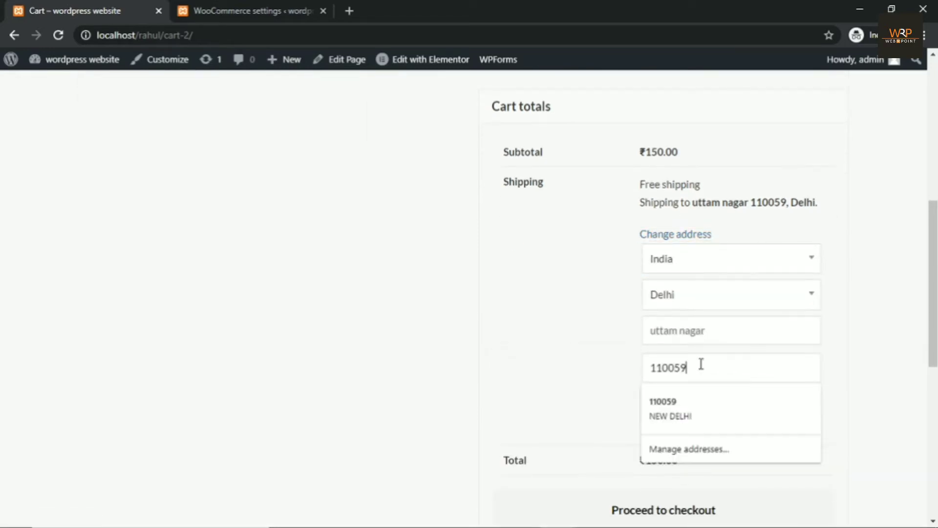
{"action": "key", "text": "BackSpace"}
{"action": "key", "text": "BackSpace"}
{"action": "type", "text": "9"}
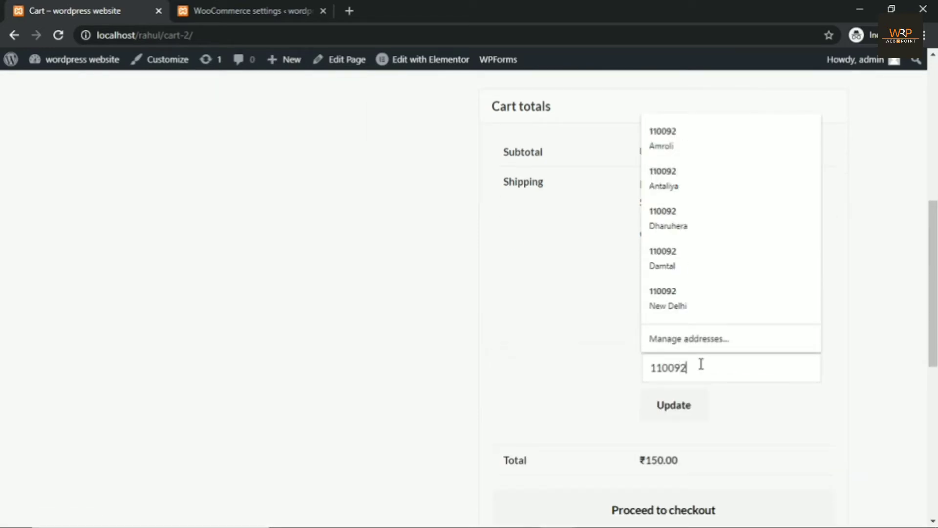
{"action": "type", "text": "2"}
{"action": "left_click", "coordinate": [854, 259]}
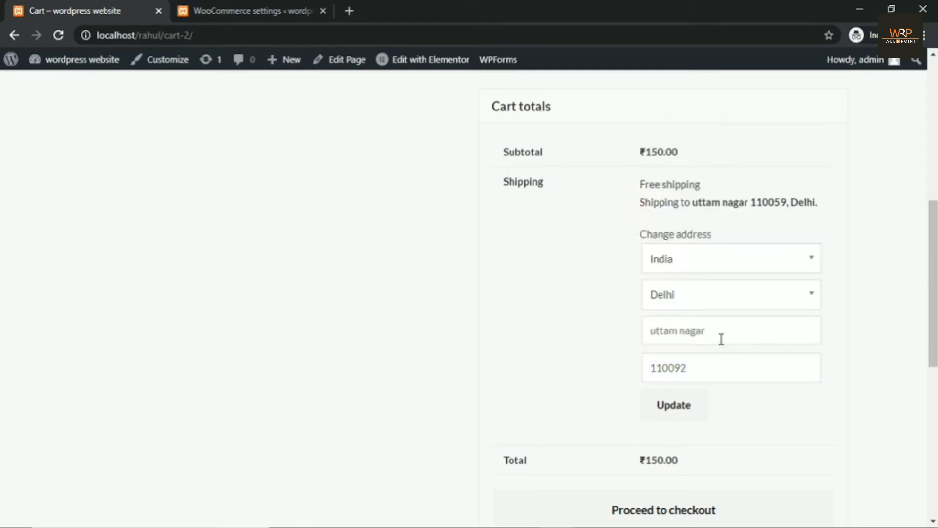
Replace the town in the cart's shipping address, update the address, and check the cart totals.
{"action": "left_click_drag", "start_coordinate": [721, 339], "coordinate": [611, 354]}
{"action": "key", "text": "BackSpace"}
{"action": "type", "text": "laxinagar"}
{"action": "left_click", "coordinate": [677, 410]}
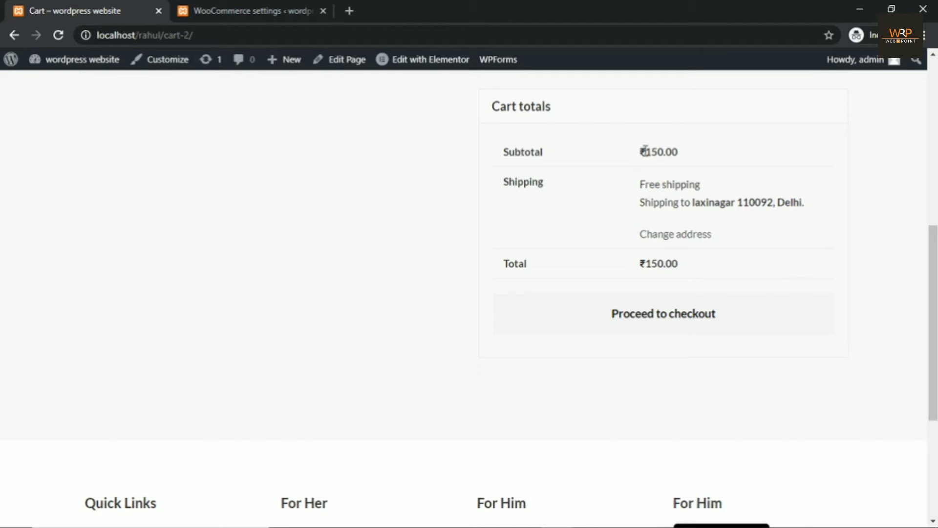
{"action": "left_click_drag", "start_coordinate": [645, 152], "coordinate": [681, 157]}
{"action": "left_click", "coordinate": [701, 159]}
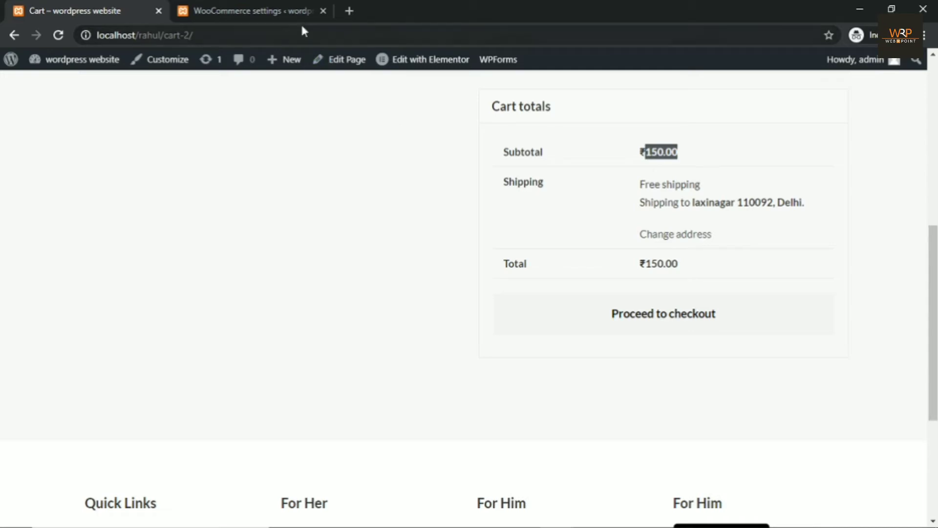
Return to the WooCommerce shipping settings and leave the Free delivery zone for the list of shipping zones.
{"action": "left_click", "coordinate": [283, 11]}
{"action": "left_click", "coordinate": [157, 244]}
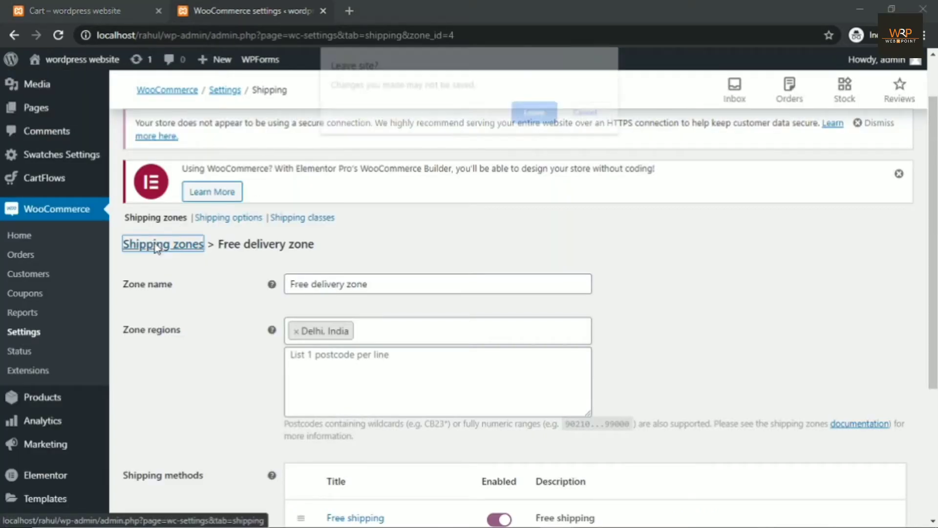
{"action": "left_click", "coordinate": [586, 117]}
{"action": "scroll", "coordinate": [321, 373], "scroll_direction": "down", "scroll_amount": 1}
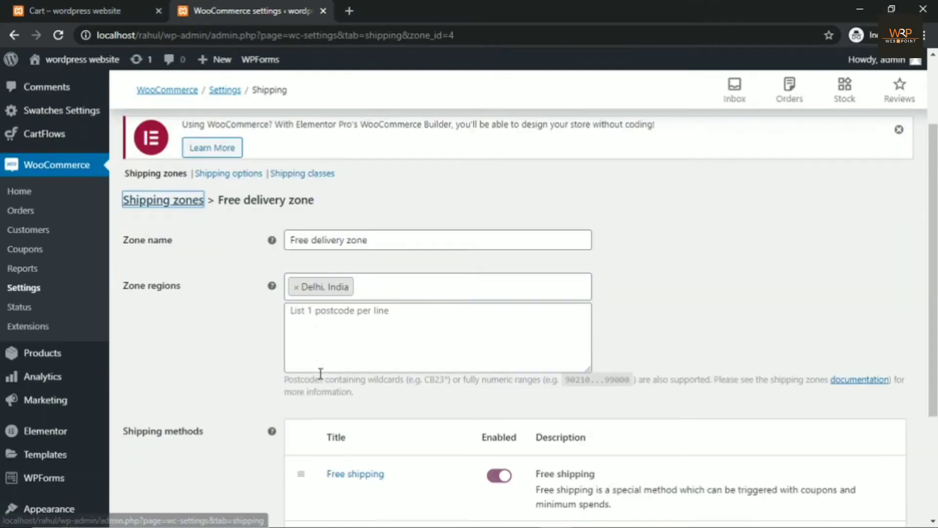
{"action": "scroll", "coordinate": [321, 373], "scroll_direction": "down", "scroll_amount": 3}
{"action": "scroll", "coordinate": [247, 352], "scroll_direction": "up", "scroll_amount": 5}
{"action": "left_click", "coordinate": [190, 312]}
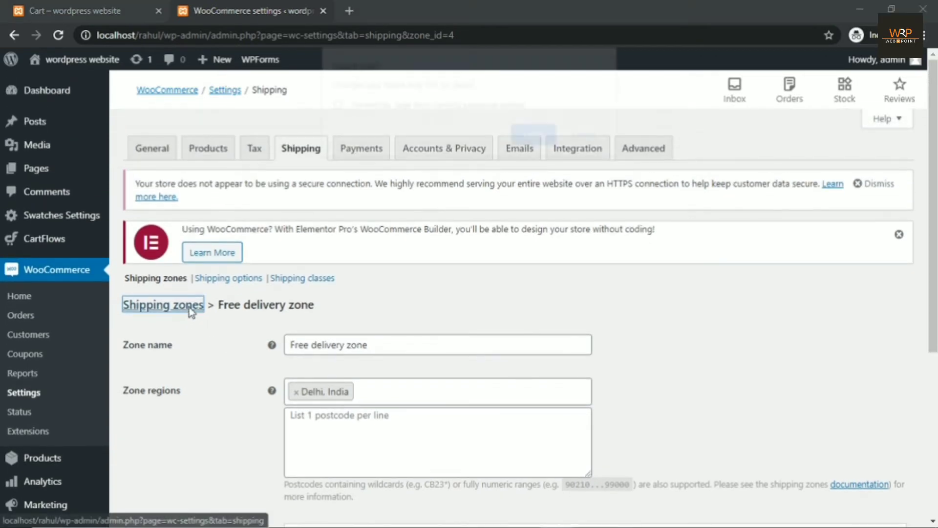
{"action": "left_click", "coordinate": [536, 139]}
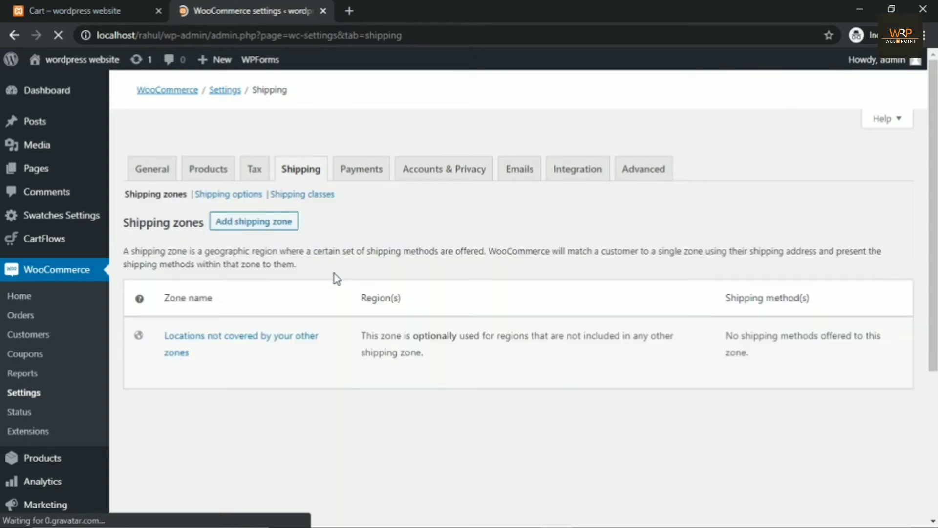
Add a new shipping zone and enter "Flat Rate Shiiping" as its zone name.
{"action": "scroll", "coordinate": [273, 254], "scroll_direction": "down", "scroll_amount": 2}
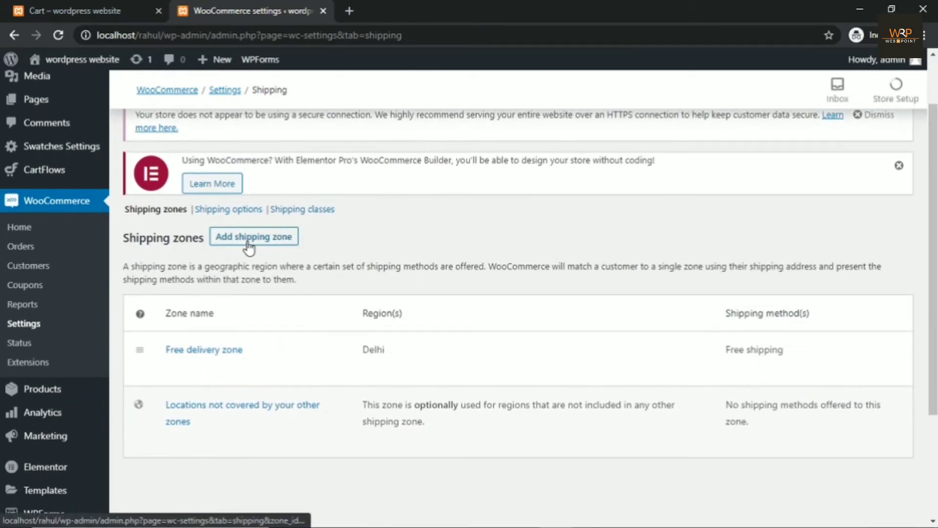
{"action": "left_click", "coordinate": [249, 237]}
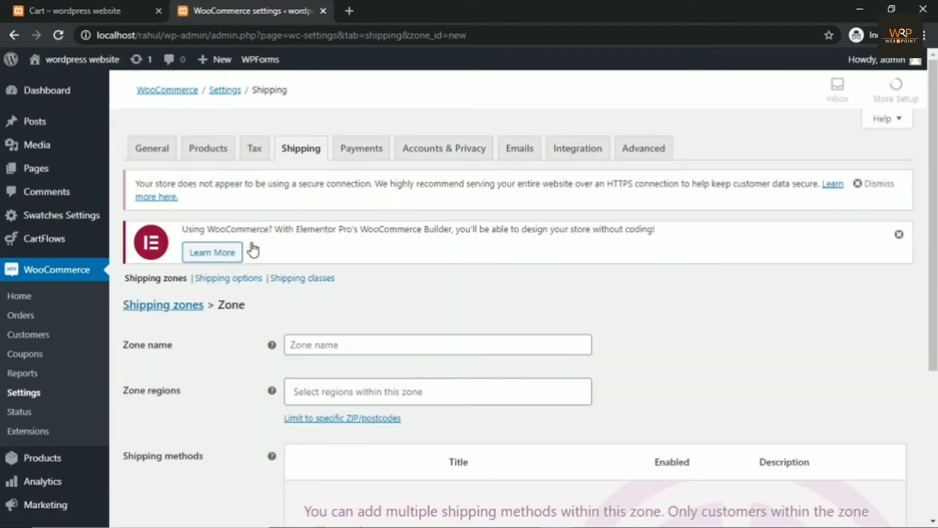
{"action": "scroll", "coordinate": [295, 300], "scroll_direction": "down", "scroll_amount": 1}
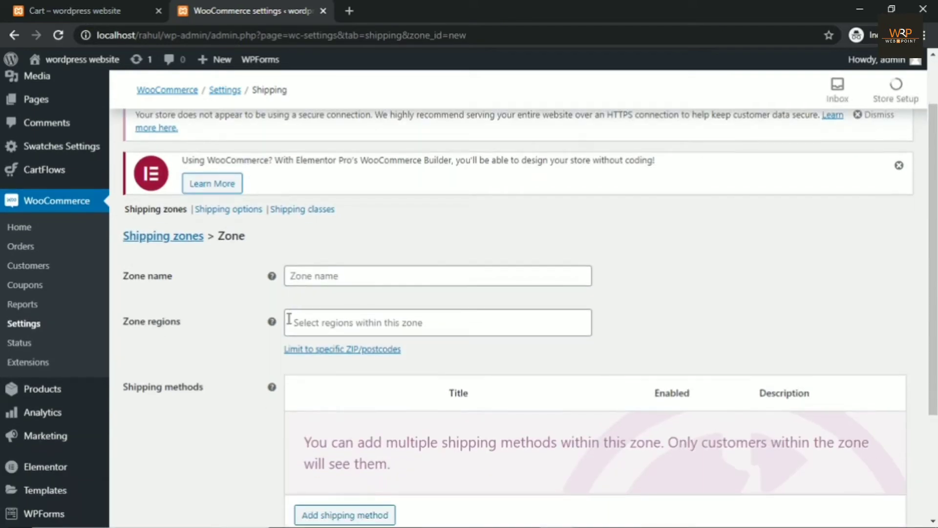
{"action": "left_click", "coordinate": [308, 273]}
{"action": "type", "text": "Flsat"}
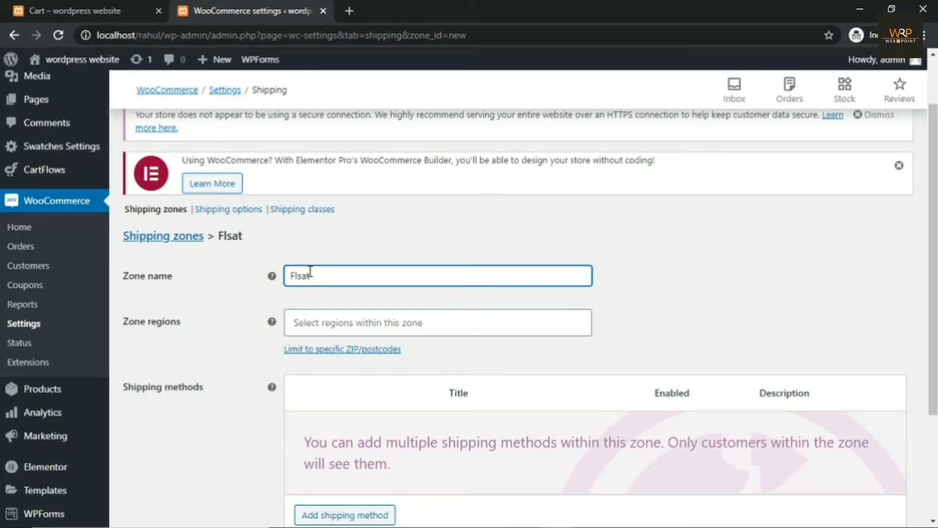
{"action": "key", "text": "BackSpace"}
{"action": "key", "text": "BackSpace"}
{"action": "type", "text": "at Rate Shiiping"}
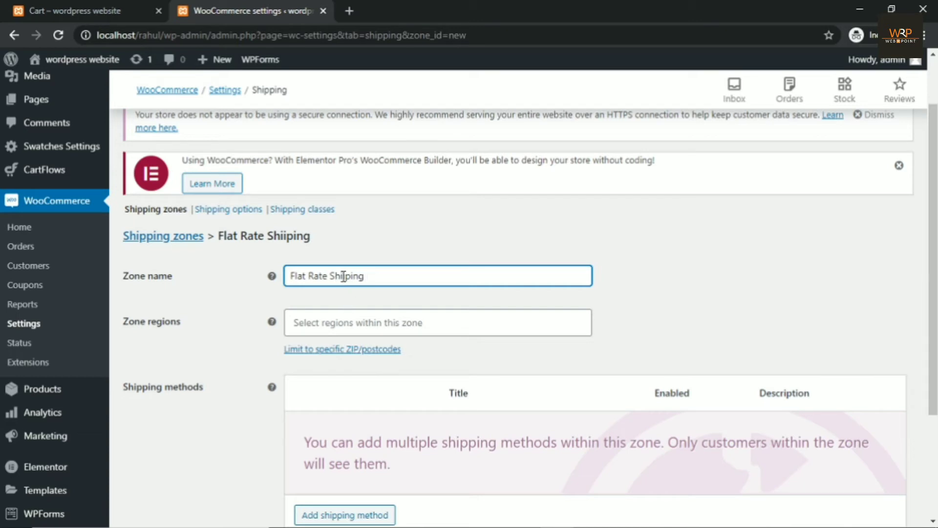
Correct the new zone's name to "Flat Rate Shiping Zone" and add Haryana, India as its region.
{"action": "left_click", "coordinate": [343, 276]}
{"action": "key", "text": "BackSpace"}
{"action": "left_click", "coordinate": [371, 277]}
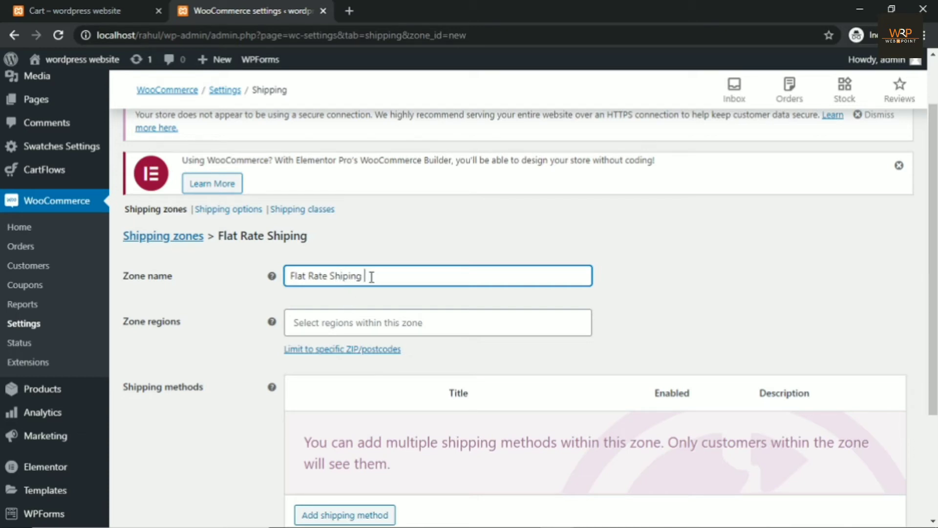
{"action": "type", "text": "Zone"}
{"action": "left_click", "coordinate": [327, 323]}
{"action": "type", "text": "har"}
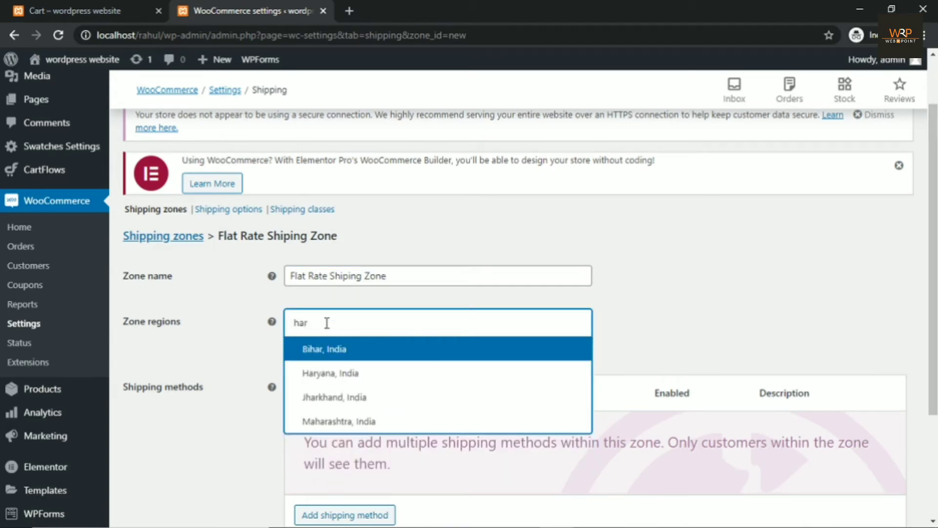
{"action": "left_click", "coordinate": [345, 374]}
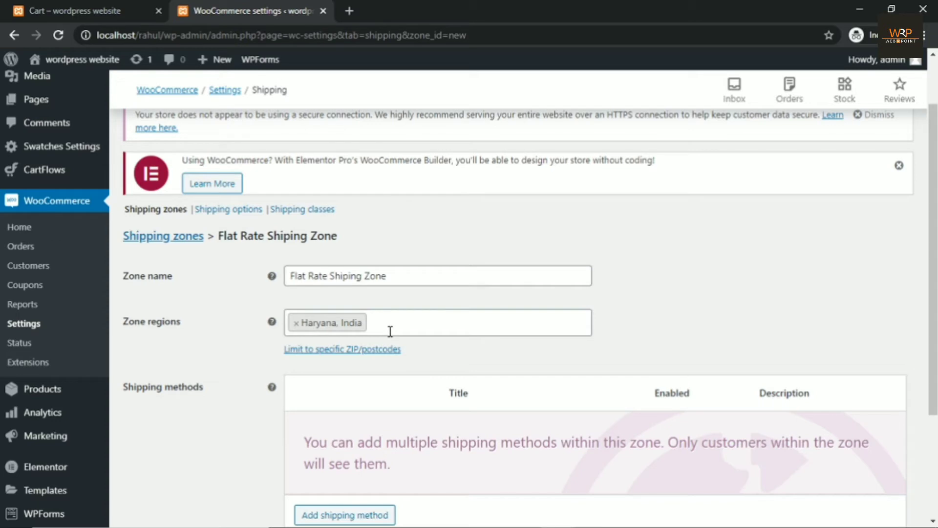
Add a Flat rate shipping method to the Haryana zone.
{"action": "scroll", "coordinate": [390, 332], "scroll_direction": "down", "scroll_amount": 3}
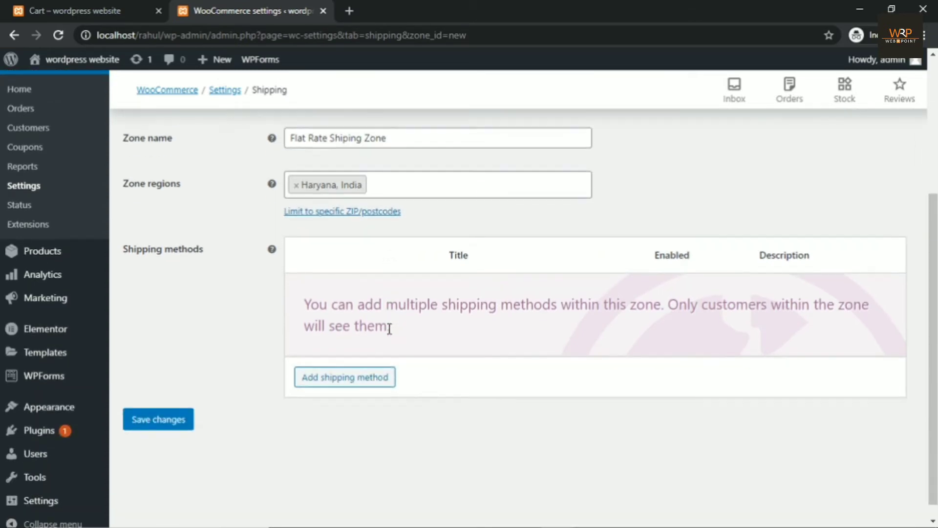
{"action": "left_click", "coordinate": [374, 378]}
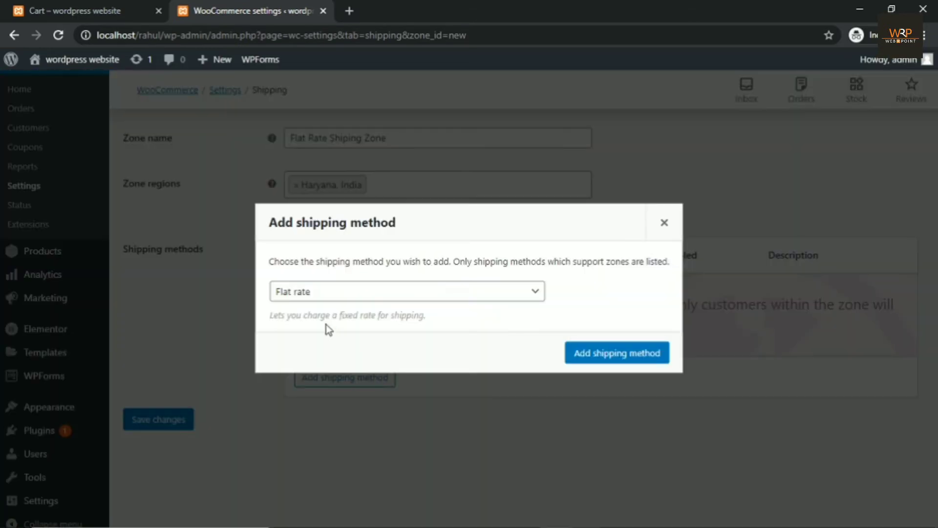
{"action": "left_click", "coordinate": [299, 300]}
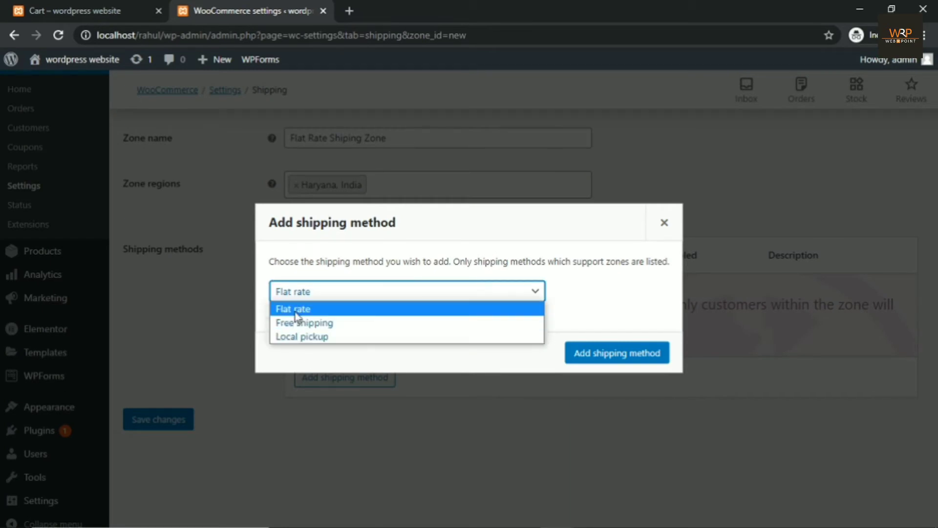
{"action": "left_click", "coordinate": [296, 308]}
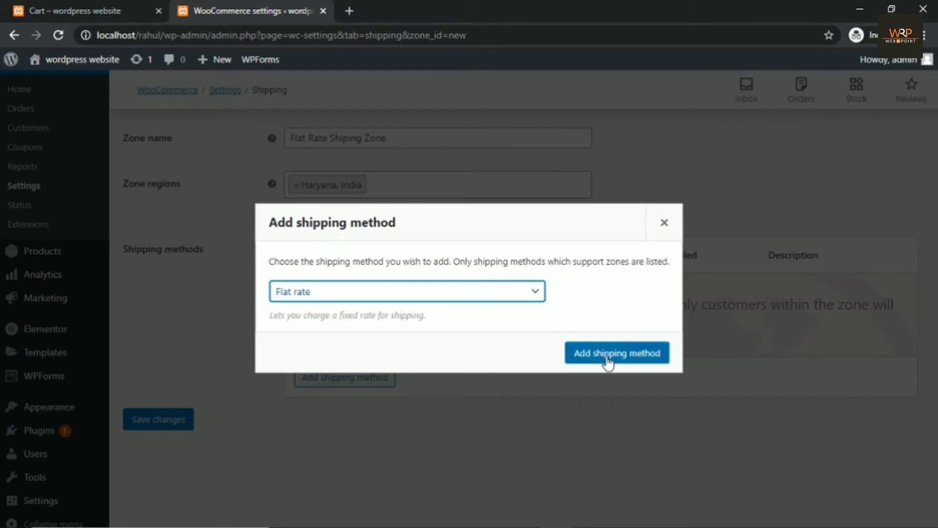
{"action": "left_click", "coordinate": [607, 354]}
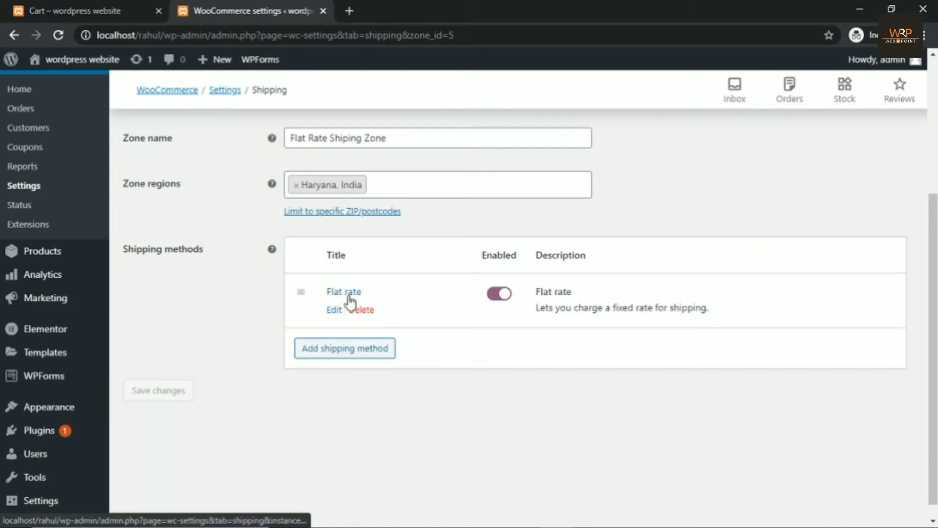
Edit the Flat rate method, keeping its tax status Taxable and setting its cost to 50, and save the changes.
{"action": "left_click", "coordinate": [333, 310]}
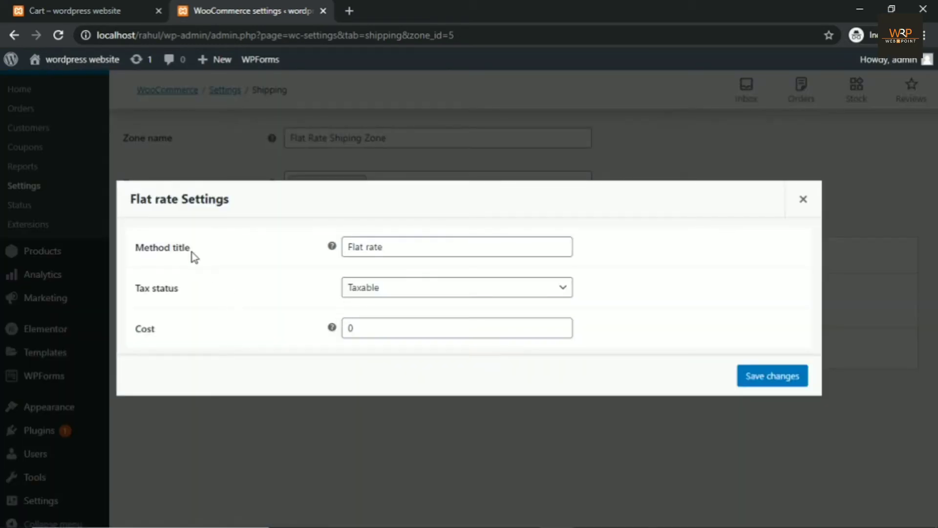
{"action": "left_click", "coordinate": [365, 290]}
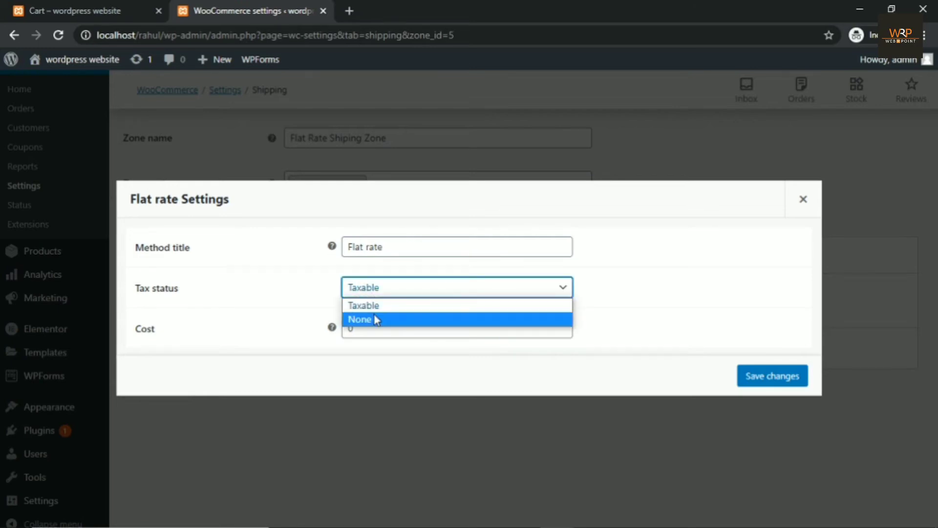
{"action": "left_click", "coordinate": [373, 307]}
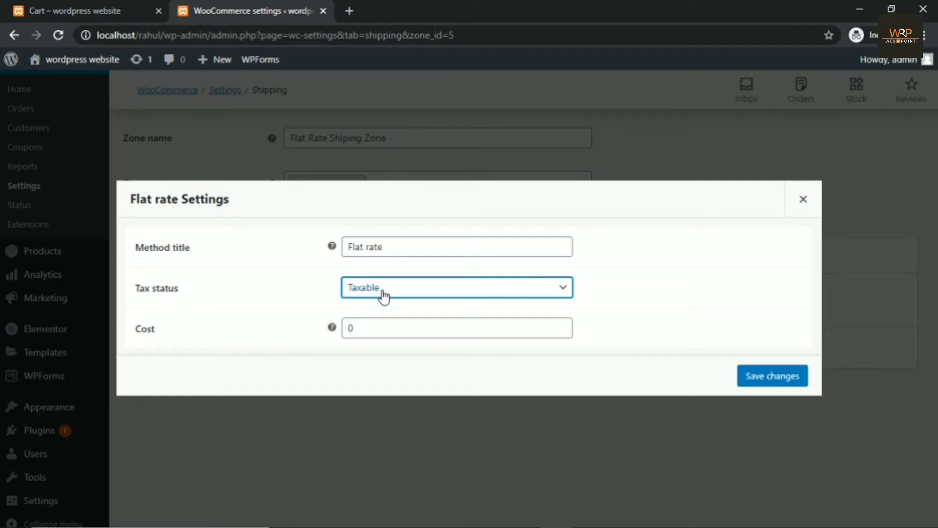
{"action": "left_click", "coordinate": [383, 292]}
{"action": "left_click", "coordinate": [383, 303]}
{"action": "left_click", "coordinate": [372, 330]}
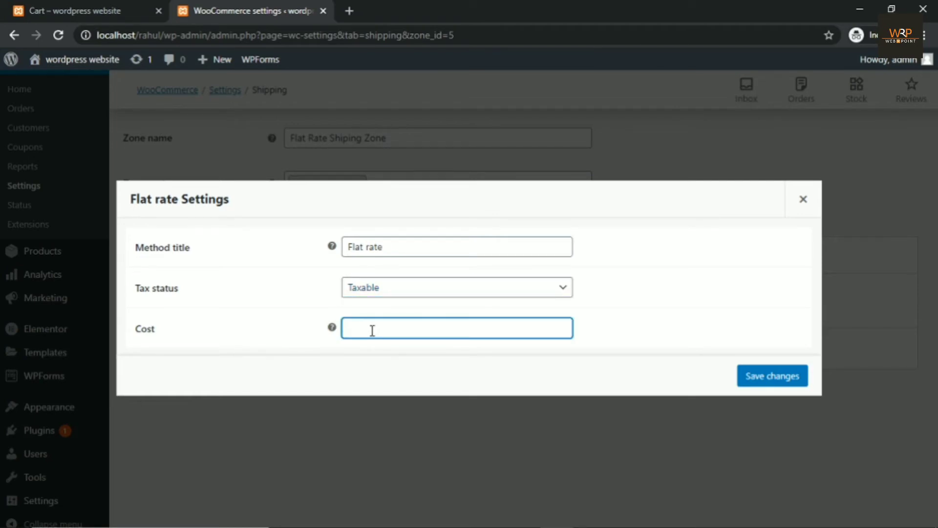
{"action": "type", "text": "50"}
{"action": "left_click", "coordinate": [801, 374]}
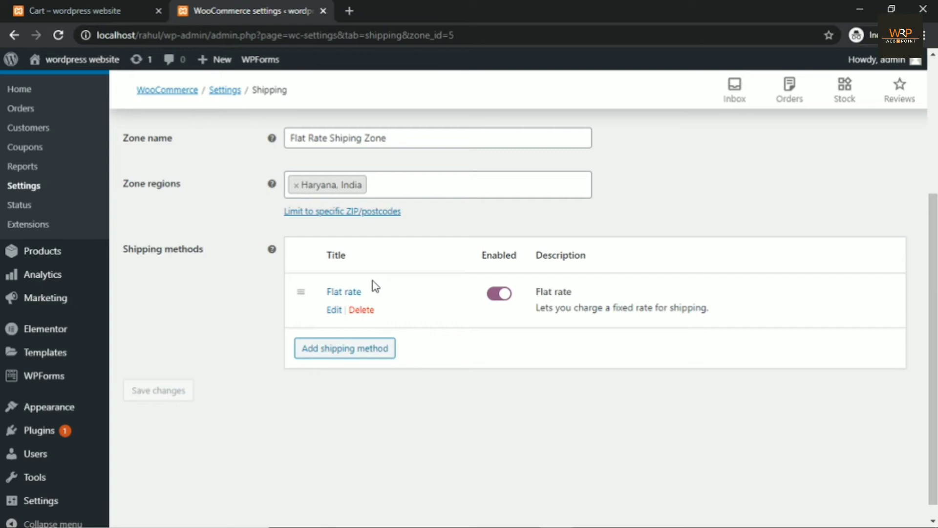
Switch to the store's cart, reopen the shipping address for changes, and set its state to Haryana.
{"action": "left_click", "coordinate": [81, 6]}
{"action": "left_click", "coordinate": [689, 236]}
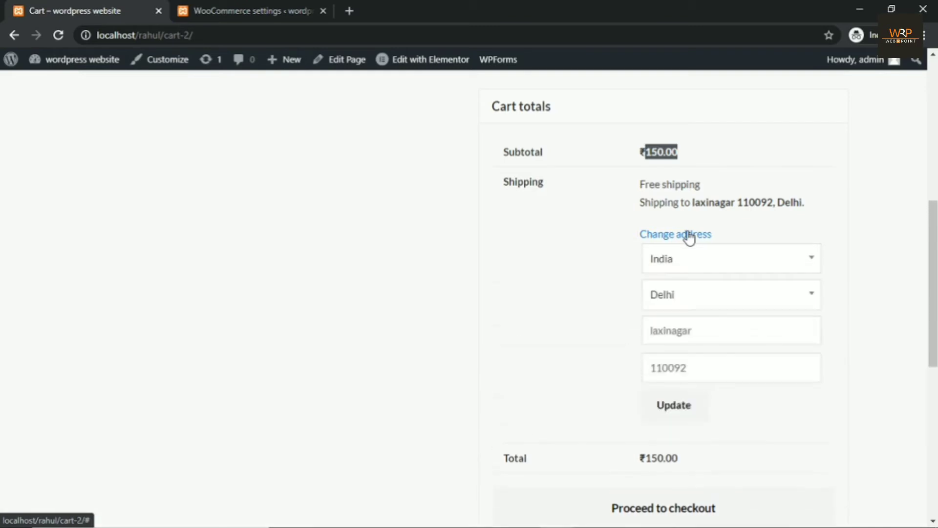
{"action": "left_click", "coordinate": [691, 299]}
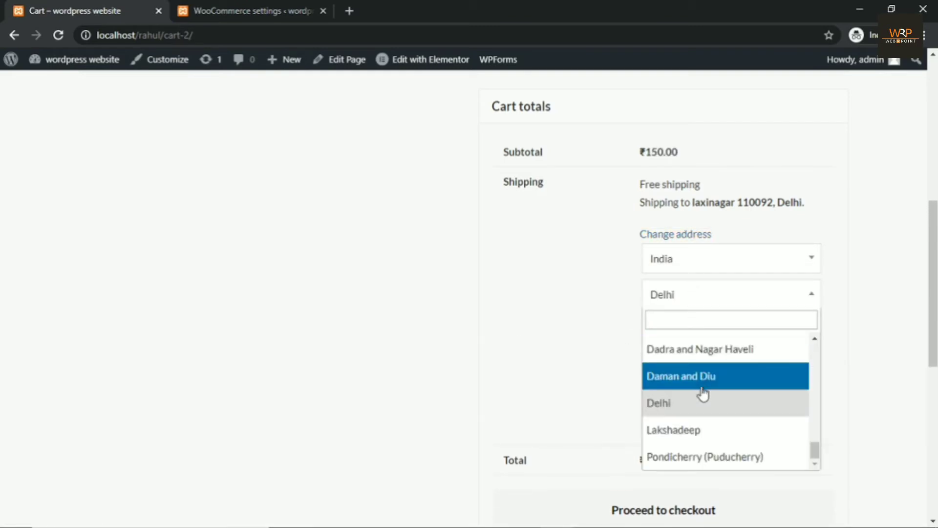
{"action": "type", "text": "har"}
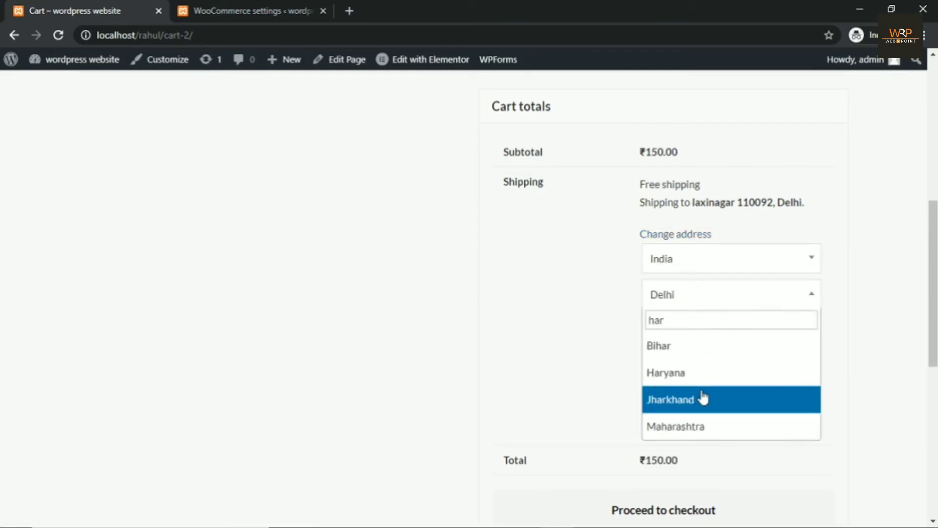
{"action": "left_click", "coordinate": [697, 378]}
Replace the town in the cart's shipping address with gurgaon, clear the postcode, and update the address.
{"action": "left_click_drag", "start_coordinate": [699, 330], "coordinate": [621, 337]}
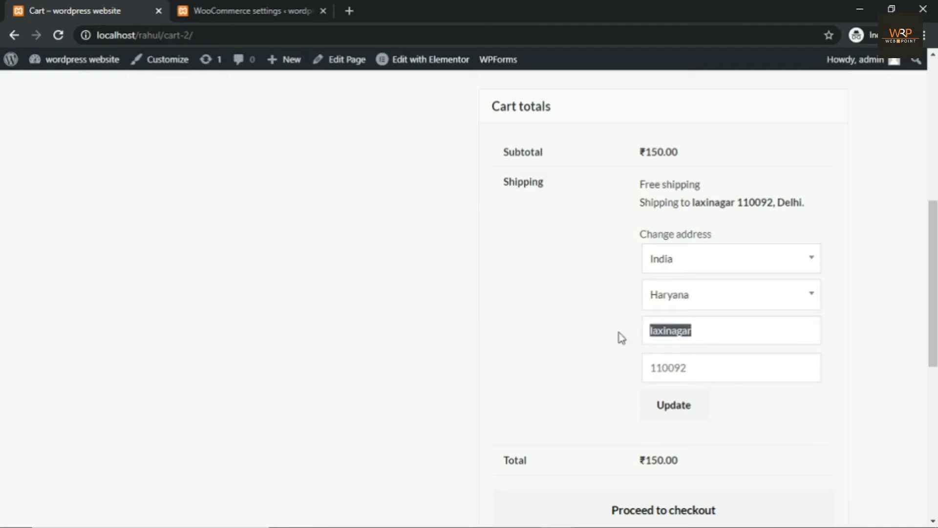
{"action": "type", "text": "gurgaon"}
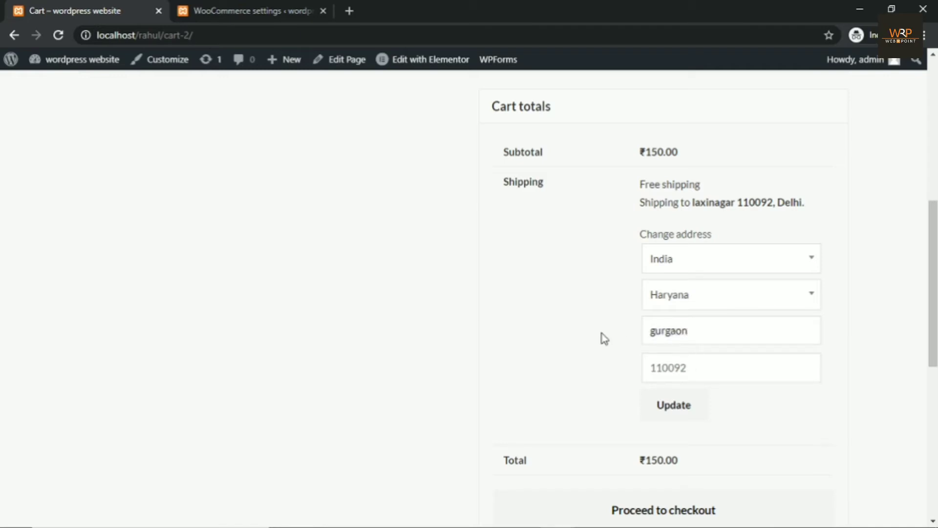
{"action": "left_click", "coordinate": [699, 367]}
{"action": "left_click_drag", "start_coordinate": [700, 367], "coordinate": [627, 371]}
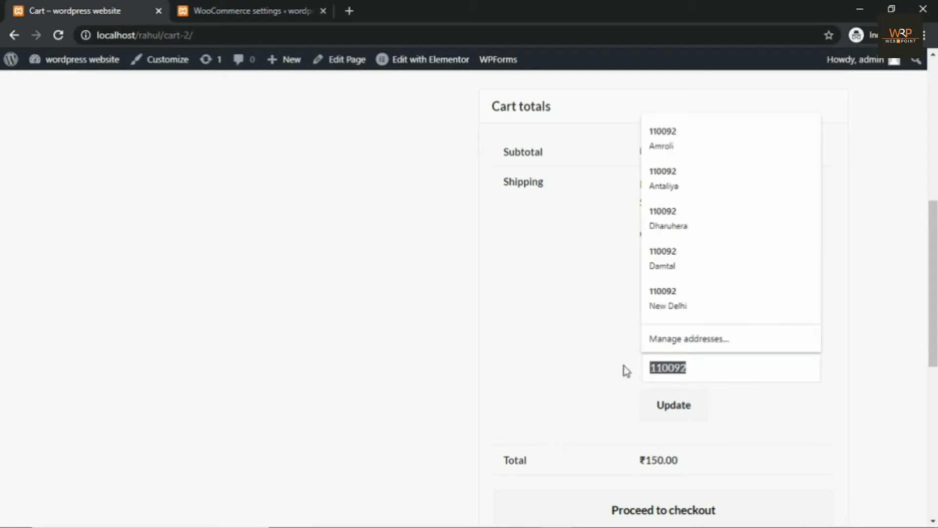
{"action": "key", "text": "BackSpace"}
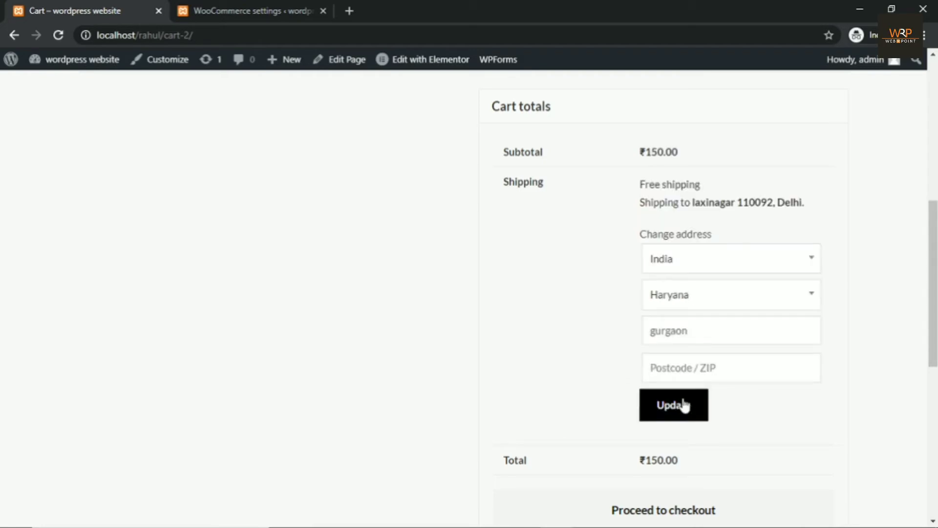
{"action": "left_click", "coordinate": [684, 403]}
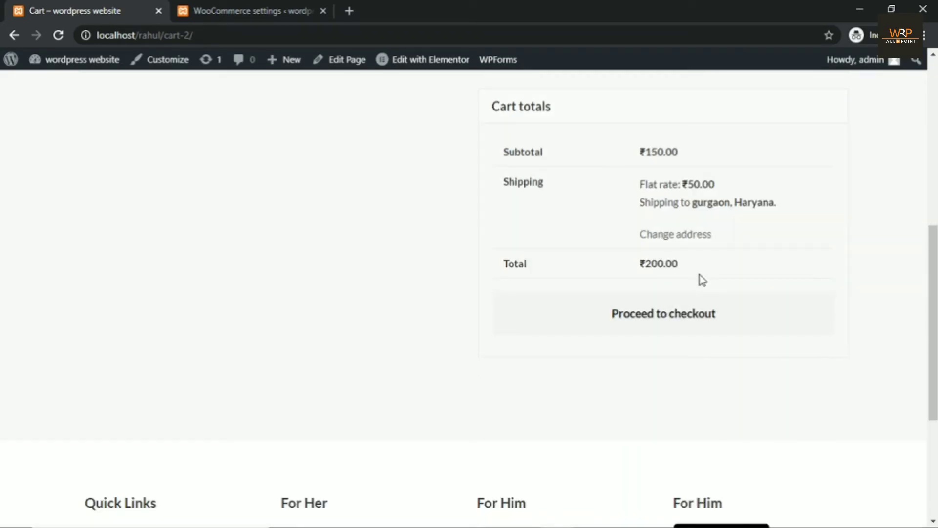
Examine the subtotal, flat rate shipping charge and total in the cart totals for the Haryana address.
{"action": "scroll", "coordinate": [699, 279], "scroll_direction": "up", "scroll_amount": 3}
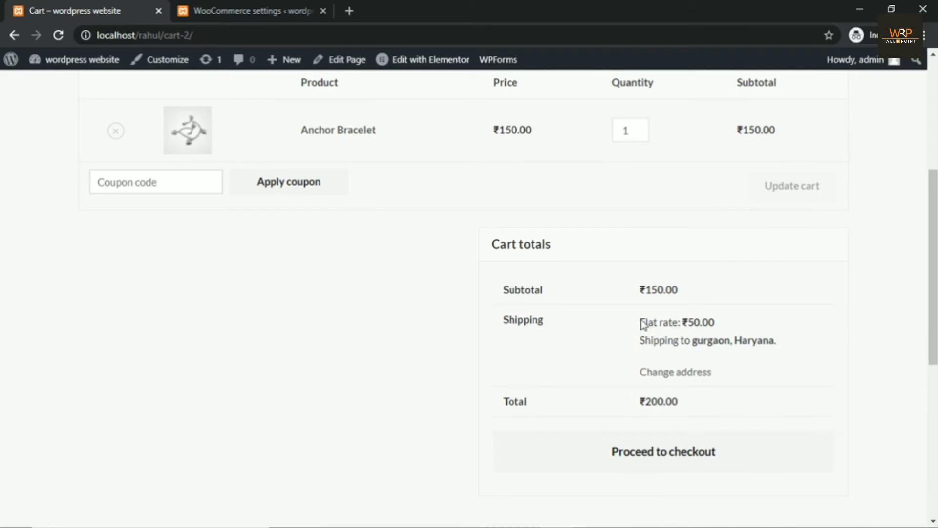
{"action": "left_click_drag", "start_coordinate": [640, 323], "coordinate": [727, 323]}
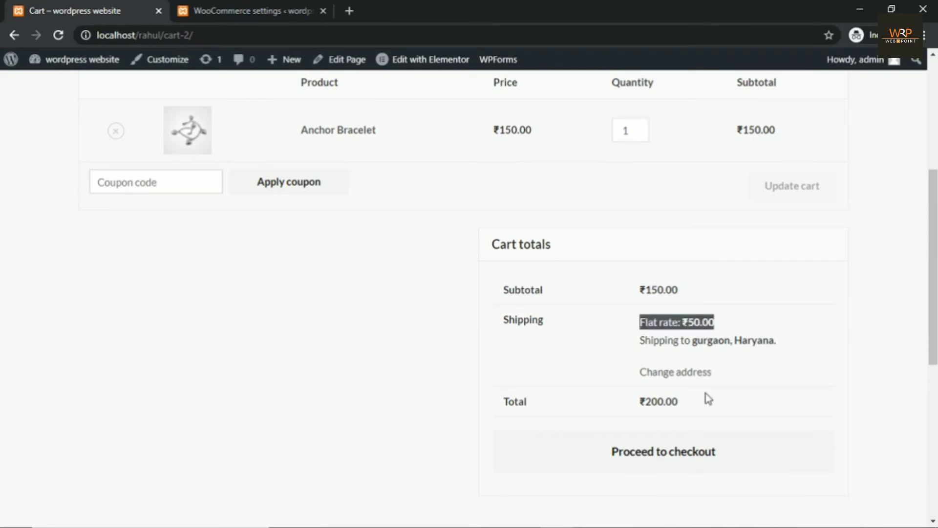
{"action": "left_click_drag", "start_coordinate": [507, 400], "coordinate": [714, 404]}
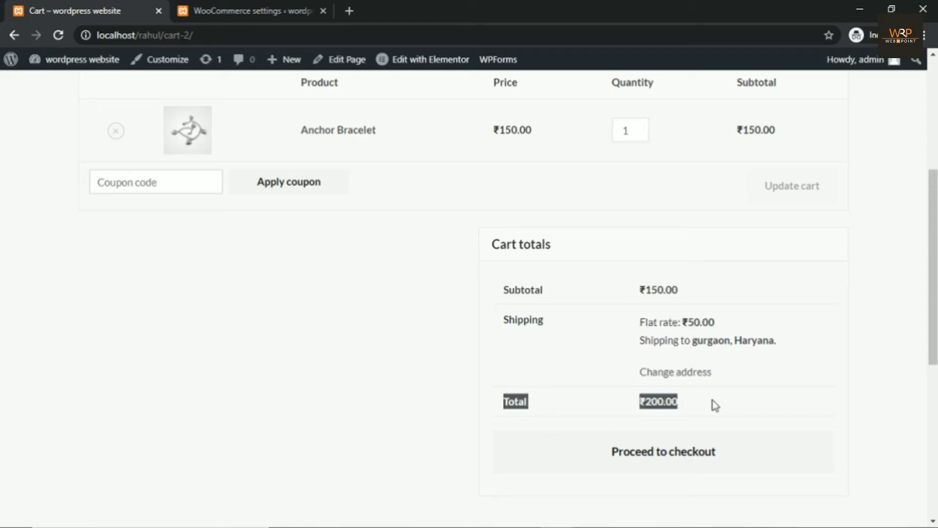
{"action": "left_click", "coordinate": [717, 402]}
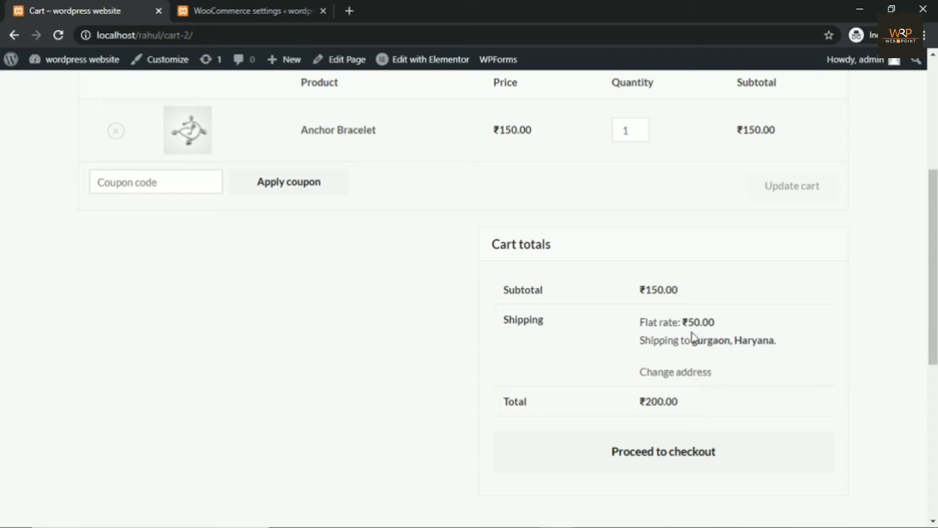
{"action": "left_click_drag", "start_coordinate": [688, 323], "coordinate": [726, 324]}
{"action": "left_click", "coordinate": [726, 323]}
{"action": "left_click_drag", "start_coordinate": [639, 286], "coordinate": [736, 421]}
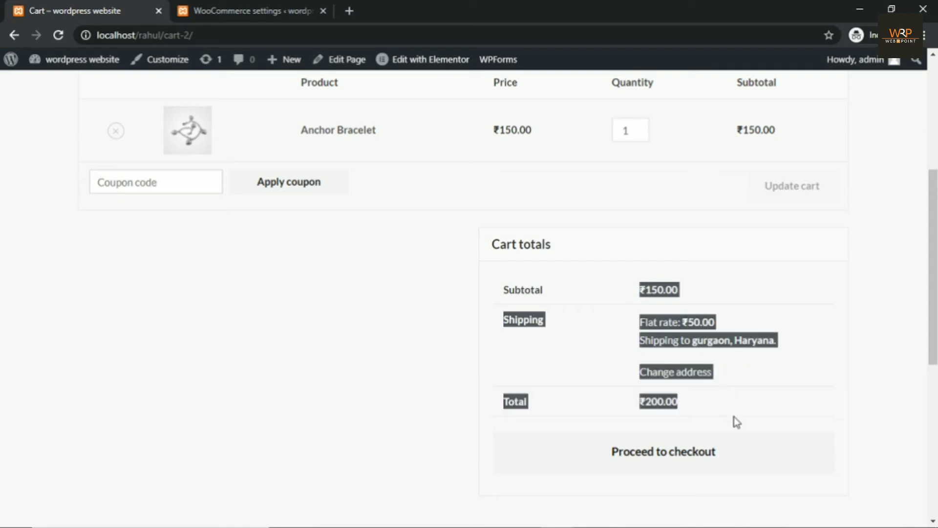
{"action": "left_click", "coordinate": [736, 421]}
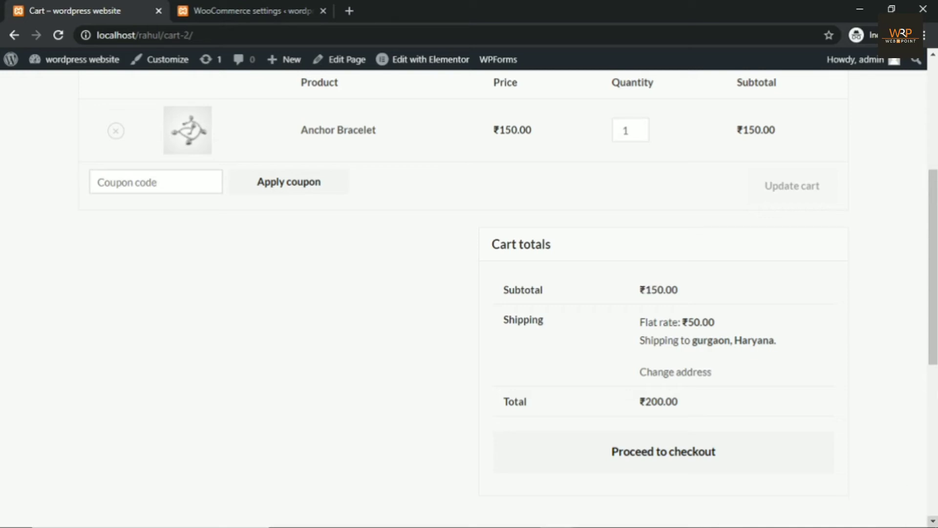
Return to the WooCommerce shipping settings and leave the Flat Rate Shiping Zone for the list of shipping zones.
{"action": "left_click", "coordinate": [240, 11]}
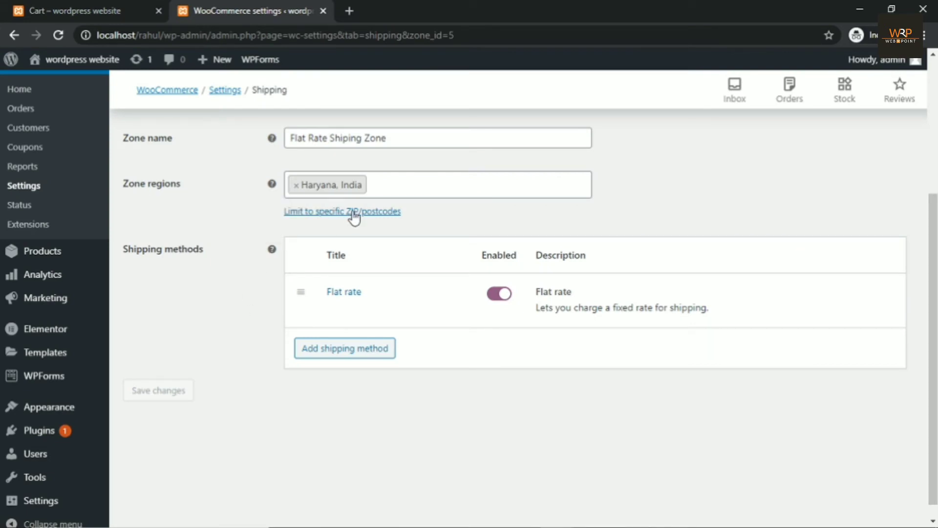
{"action": "scroll", "coordinate": [266, 231], "scroll_direction": "up", "scroll_amount": 4}
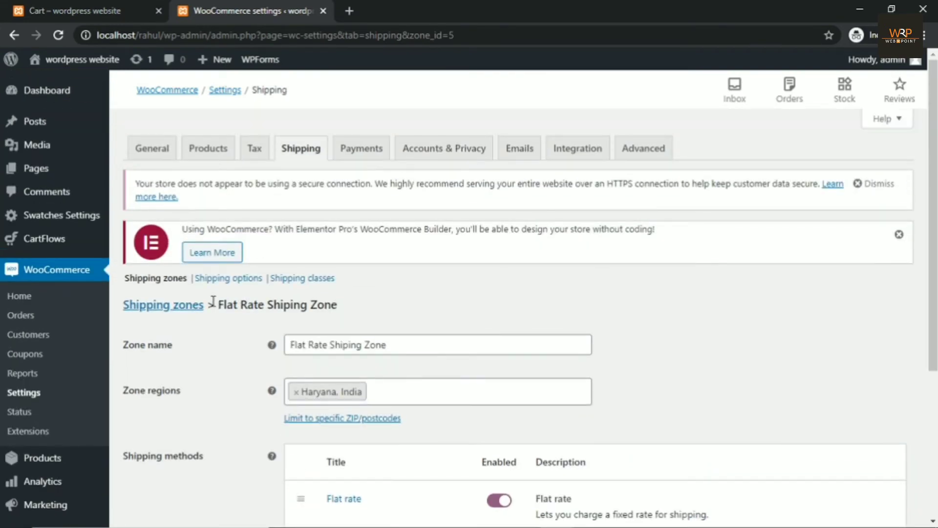
{"action": "left_click", "coordinate": [164, 306]}
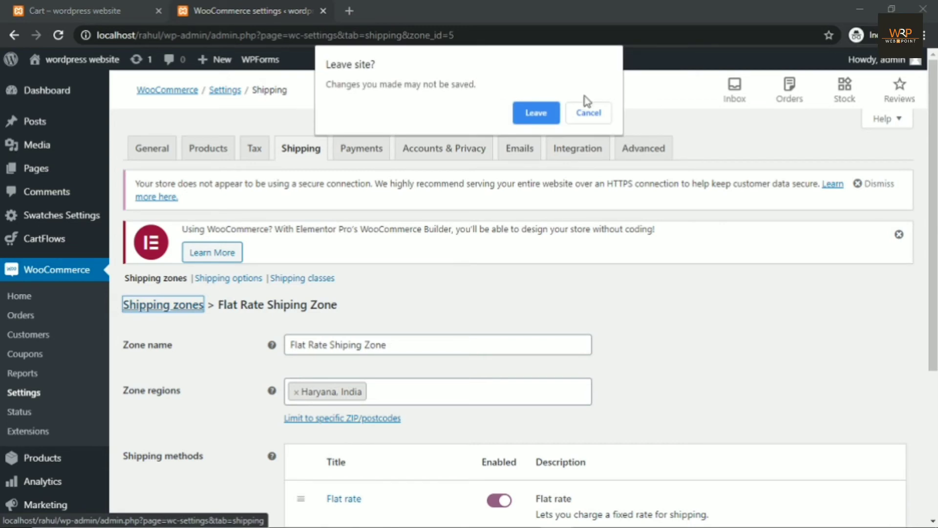
{"action": "left_click", "coordinate": [535, 116]}
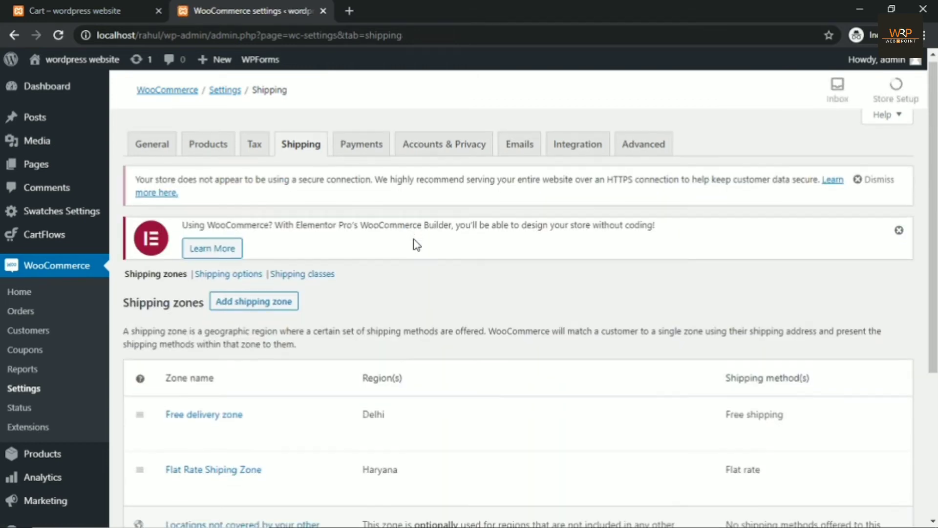
Open the Free delivery zone for Delhi and shorten its zone name to "delivery zone".
{"action": "scroll", "coordinate": [417, 244], "scroll_direction": "down", "scroll_amount": 3}
{"action": "left_click", "coordinate": [174, 299]}
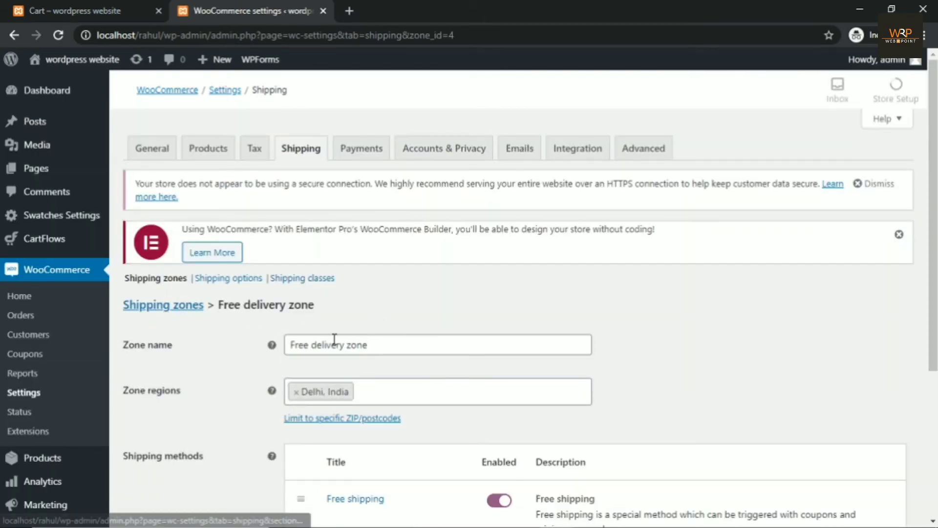
{"action": "double_click", "coordinate": [299, 344]}
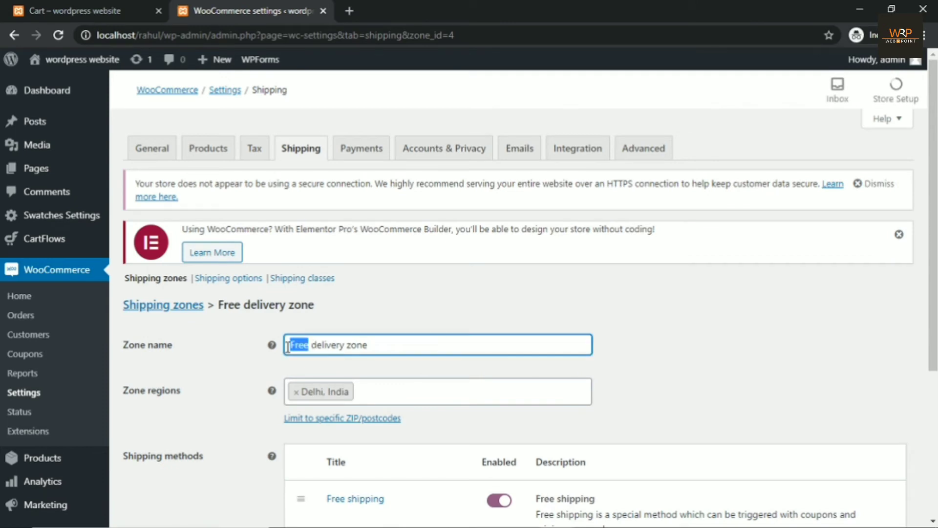
{"action": "key", "text": "BackSpace"}
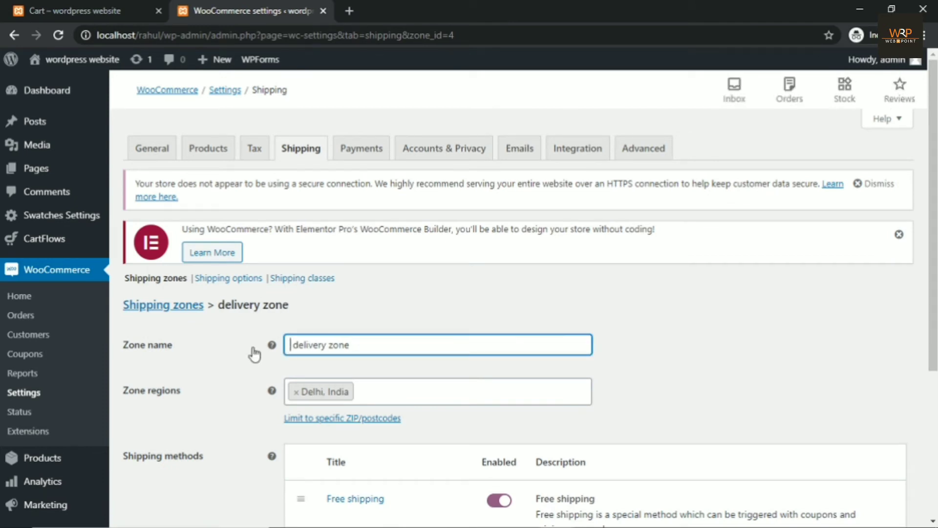
{"action": "scroll", "coordinate": [253, 352], "scroll_direction": "down", "scroll_amount": 4}
{"action": "left_click", "coordinate": [223, 239]}
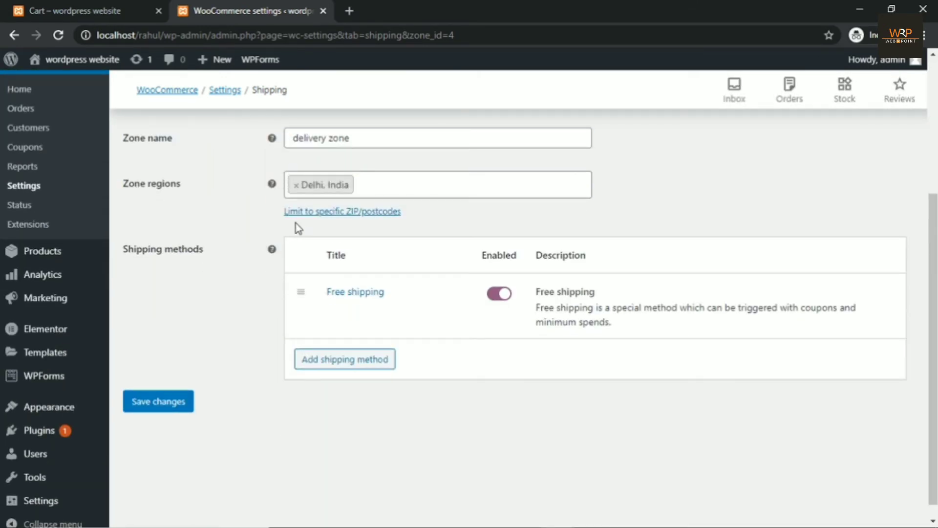
Limit the Delhi zone to specific postcodes and list 110059 as its postcode.
{"action": "left_click", "coordinate": [322, 214]}
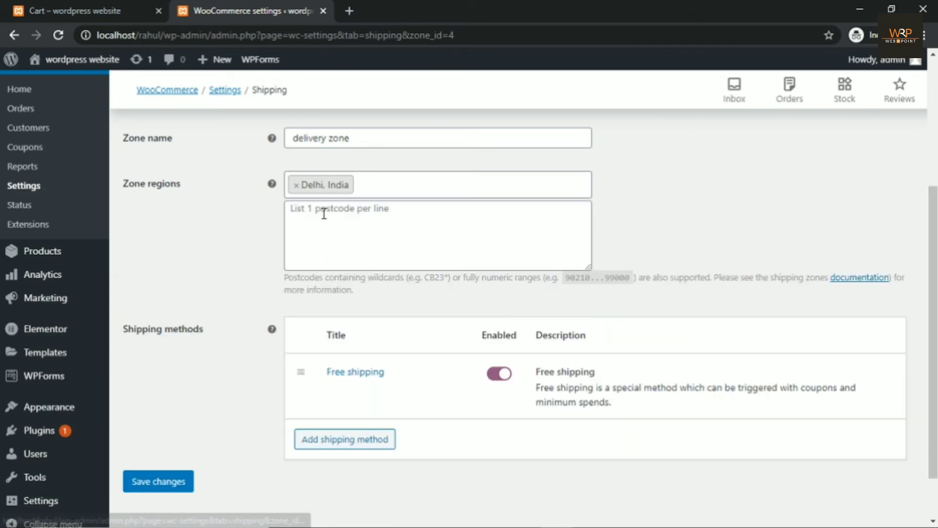
{"action": "left_click", "coordinate": [324, 213]}
{"action": "type", "text": "11"}
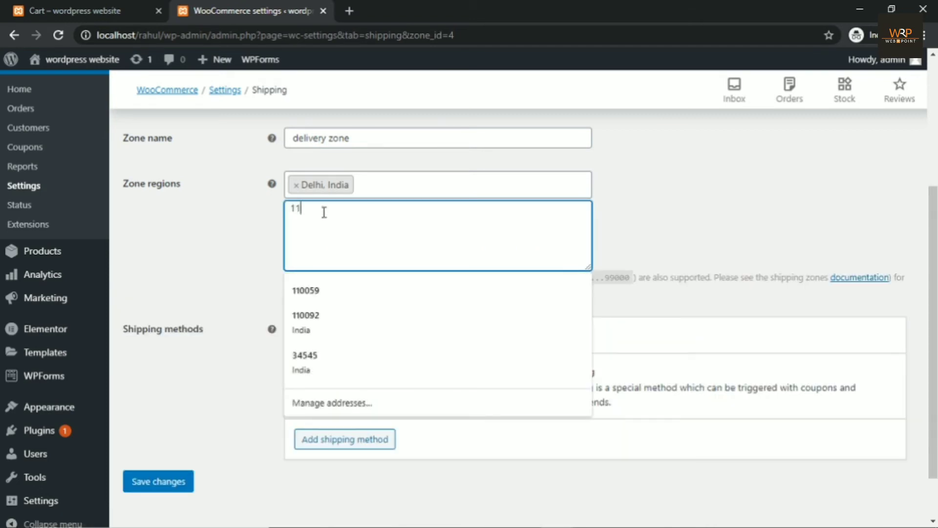
{"action": "type", "text": "0059"}
{"action": "left_click", "coordinate": [230, 239]}
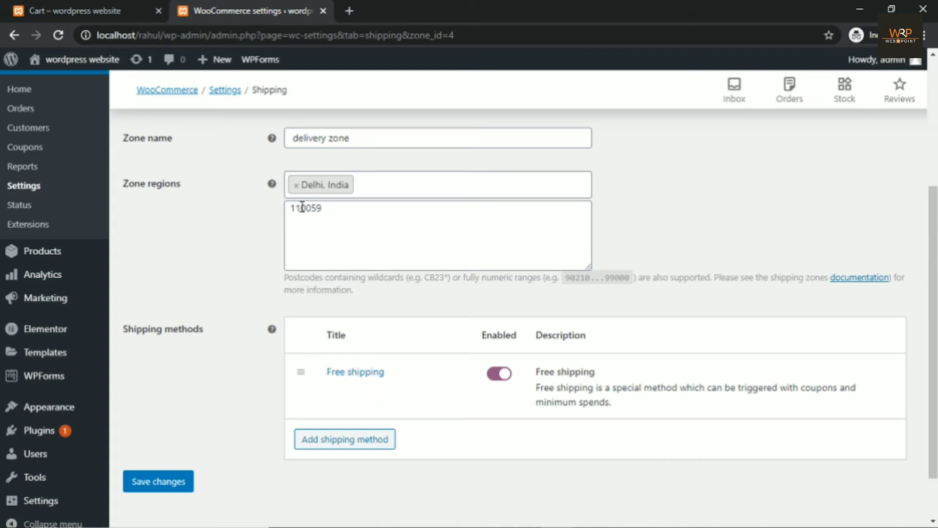
{"action": "left_click", "coordinate": [331, 209]}
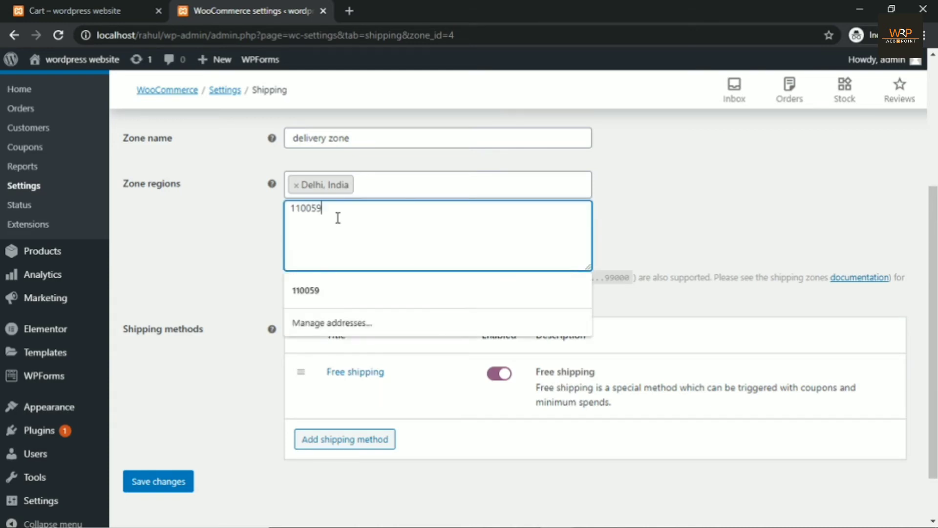
{"action": "double_click", "coordinate": [326, 218]}
{"action": "left_click", "coordinate": [344, 220]}
{"action": "left_click", "coordinate": [230, 242]}
Delete the Free shipping method from the Delhi zone and add a Flat rate shipping method in its place.
{"action": "mouse_move", "coordinate": [360, 389]}
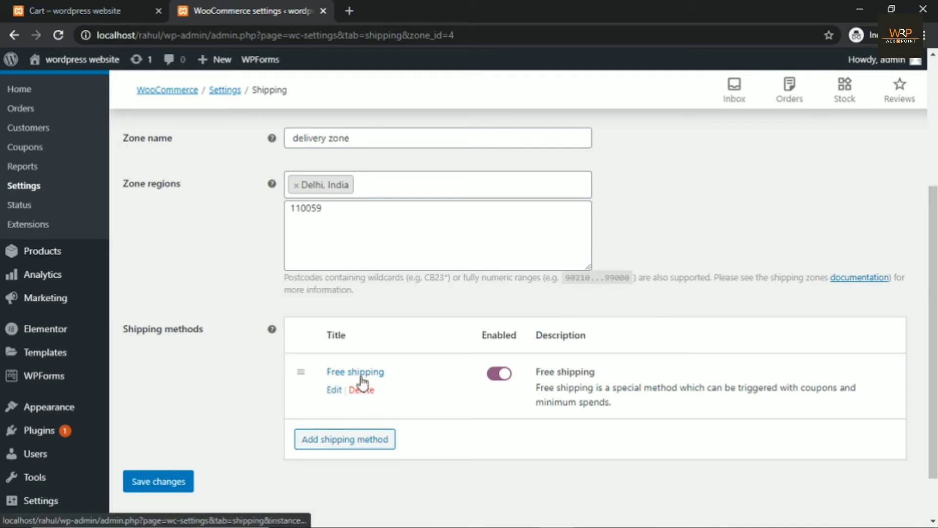
{"action": "left_click", "coordinate": [362, 390]}
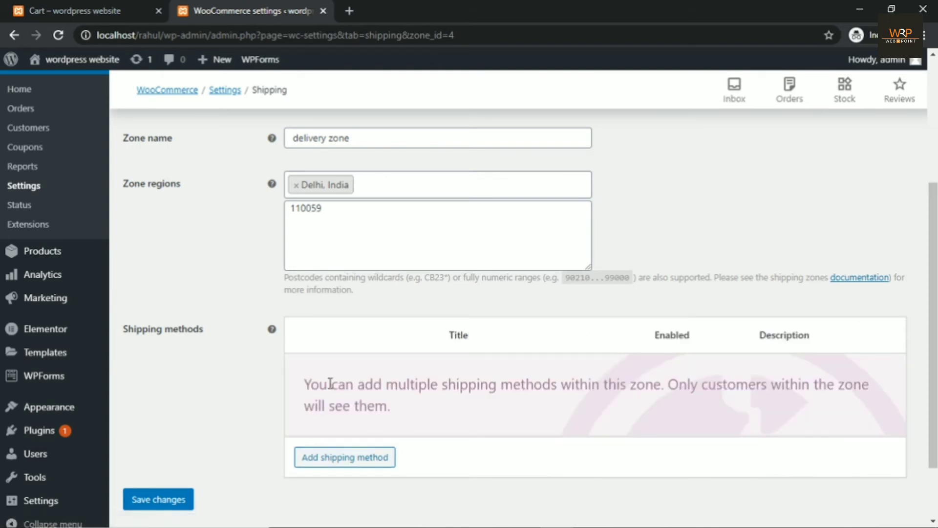
{"action": "left_click", "coordinate": [342, 210]}
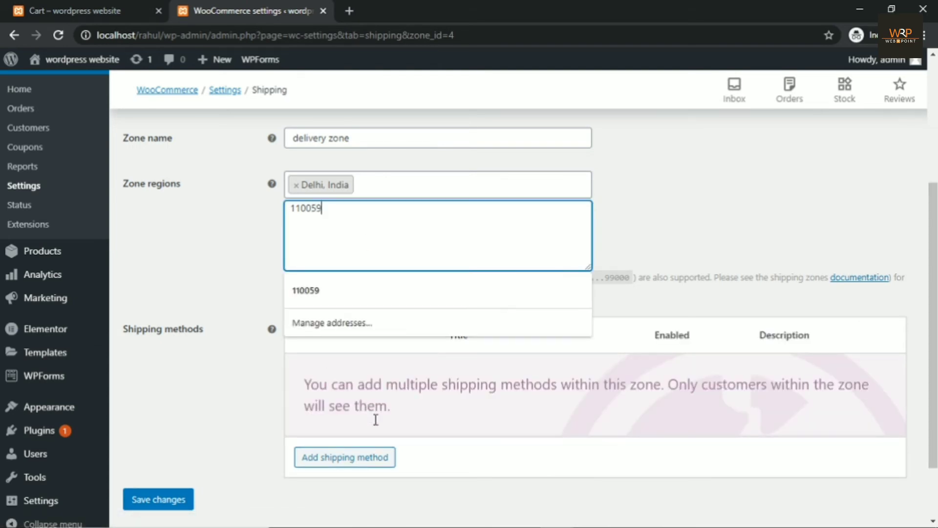
{"action": "left_click", "coordinate": [162, 245]}
{"action": "left_click", "coordinate": [337, 461]}
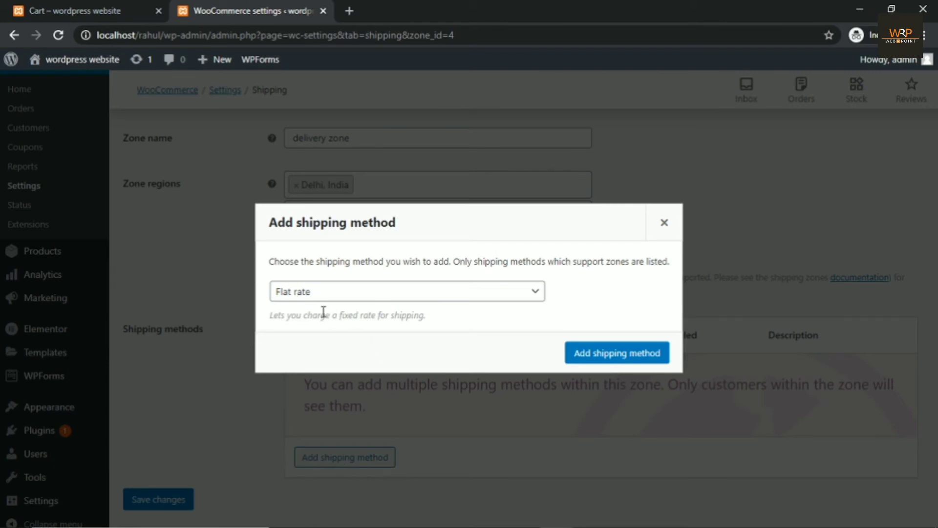
{"action": "left_click", "coordinate": [307, 293]}
{"action": "left_click", "coordinate": [313, 309]}
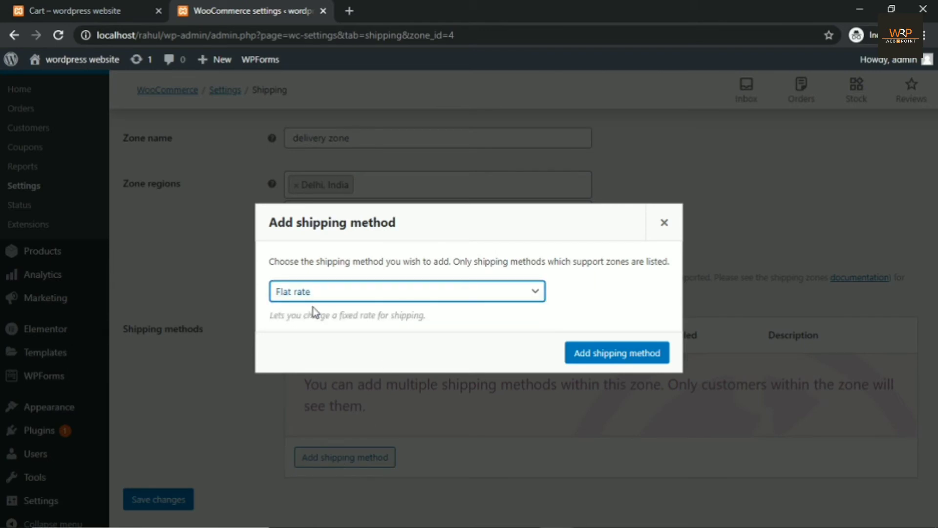
{"action": "left_click", "coordinate": [629, 352]}
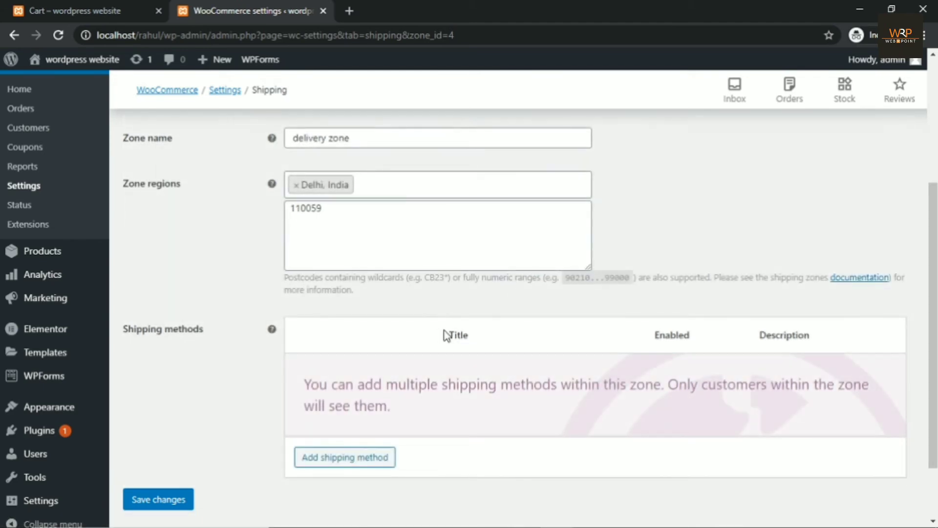
Set the cost of the Delhi zone's Flat rate method to 40 and save the method's settings.
{"action": "scroll", "coordinate": [388, 338], "scroll_direction": "down", "scroll_amount": 1}
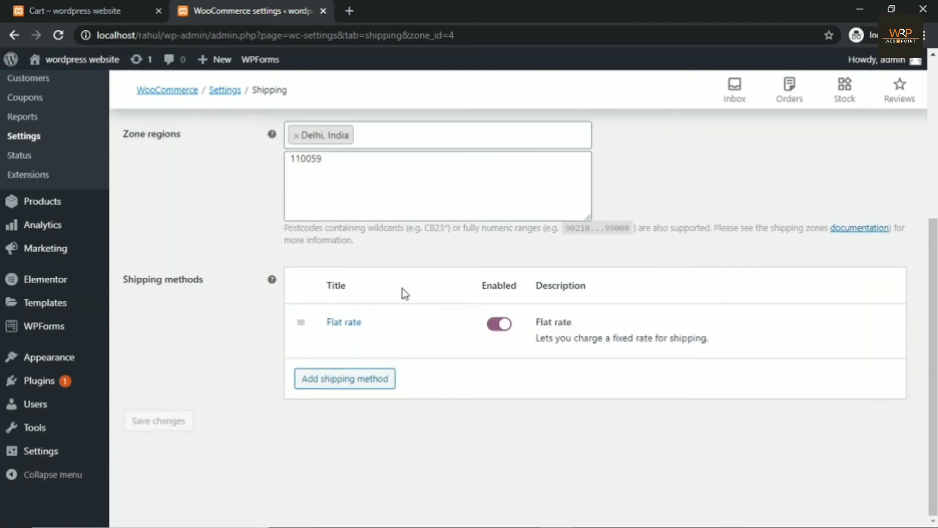
{"action": "left_click", "coordinate": [334, 341]}
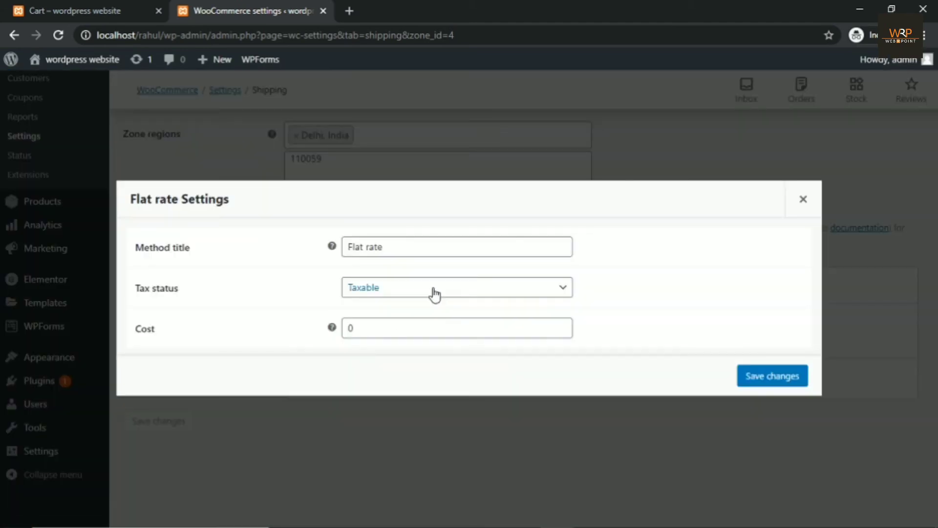
{"action": "left_click", "coordinate": [372, 329]}
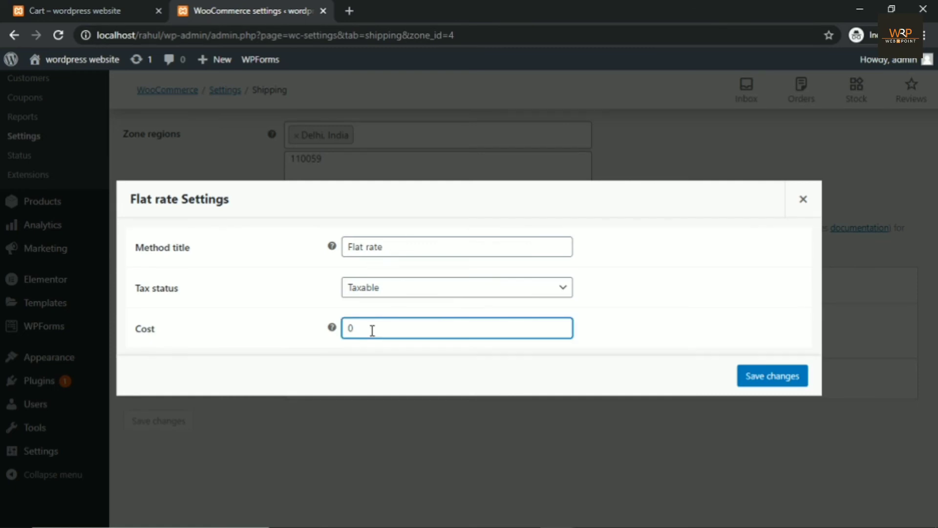
{"action": "type", "text": "40"}
{"action": "left_click", "coordinate": [781, 377]}
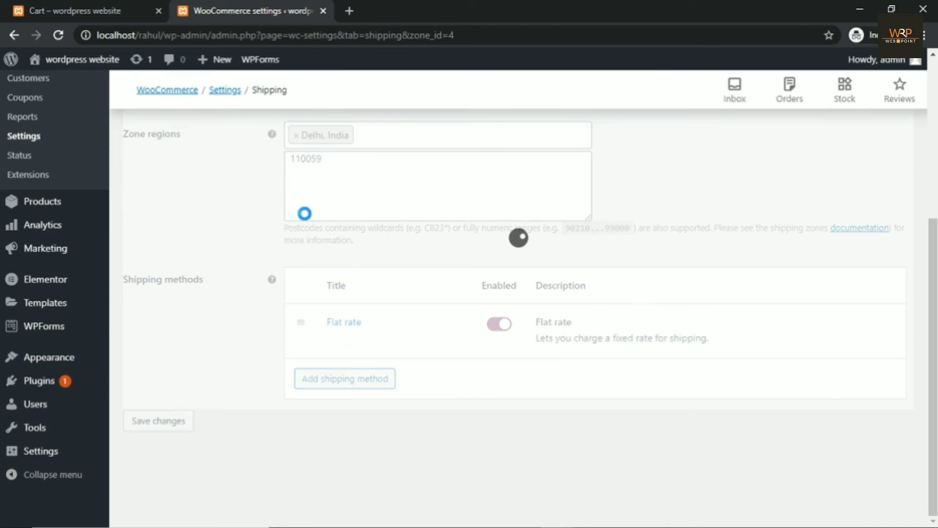
Go to the cart page and change the state in the shipping address to Delhi.
{"action": "left_click", "coordinate": [93, 10]}
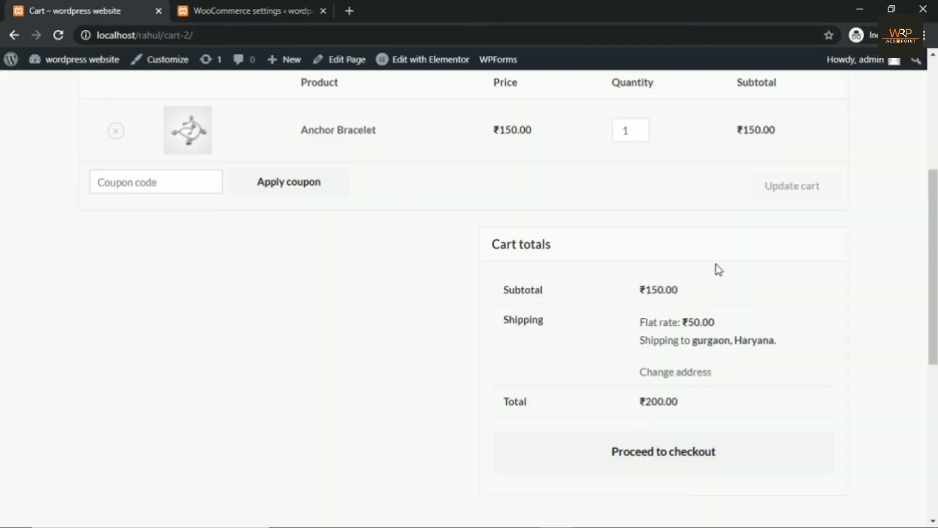
{"action": "left_click", "coordinate": [245, 10]}
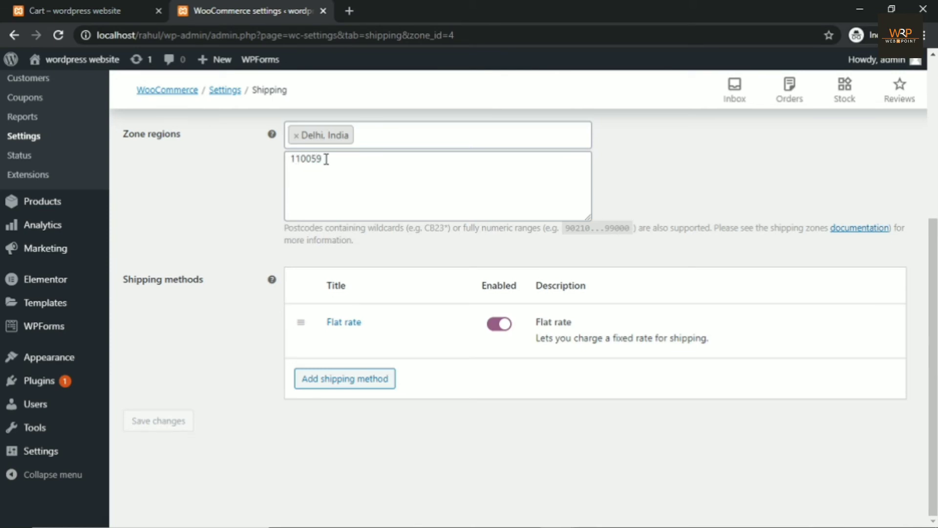
{"action": "mouse_move", "coordinate": [382, 343]}
{"action": "left_click", "coordinate": [103, 10]}
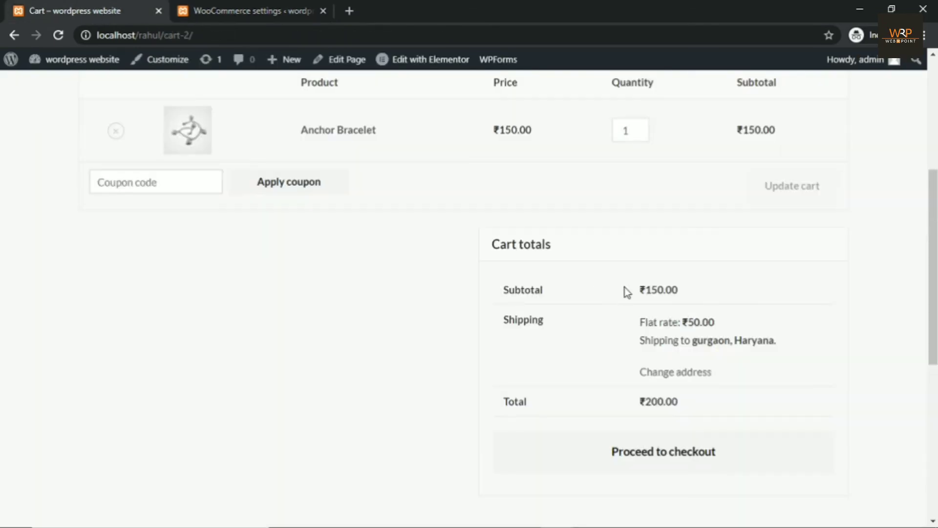
{"action": "scroll", "coordinate": [629, 276], "scroll_direction": "down", "scroll_amount": 3}
{"action": "left_click", "coordinate": [668, 239]}
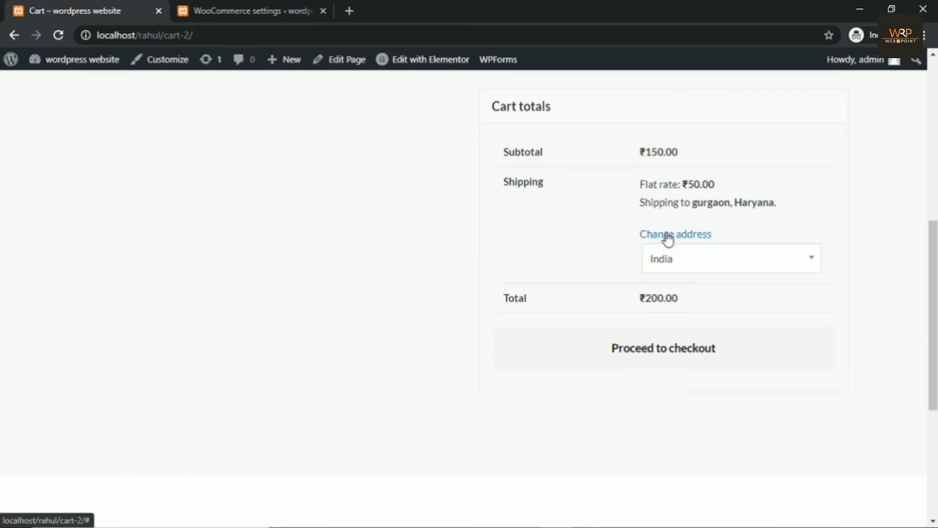
{"action": "left_click", "coordinate": [690, 299]}
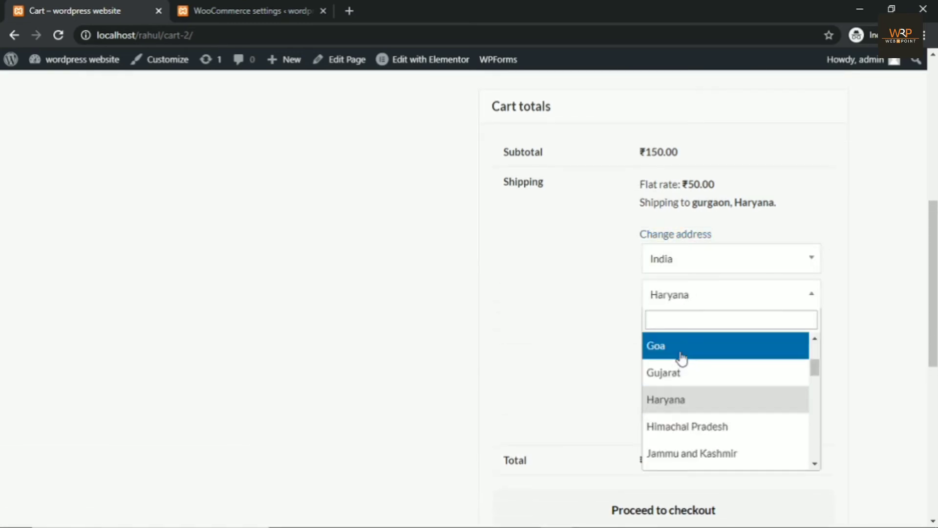
{"action": "type", "text": "delhi"}
{"action": "left_click", "coordinate": [683, 358]}
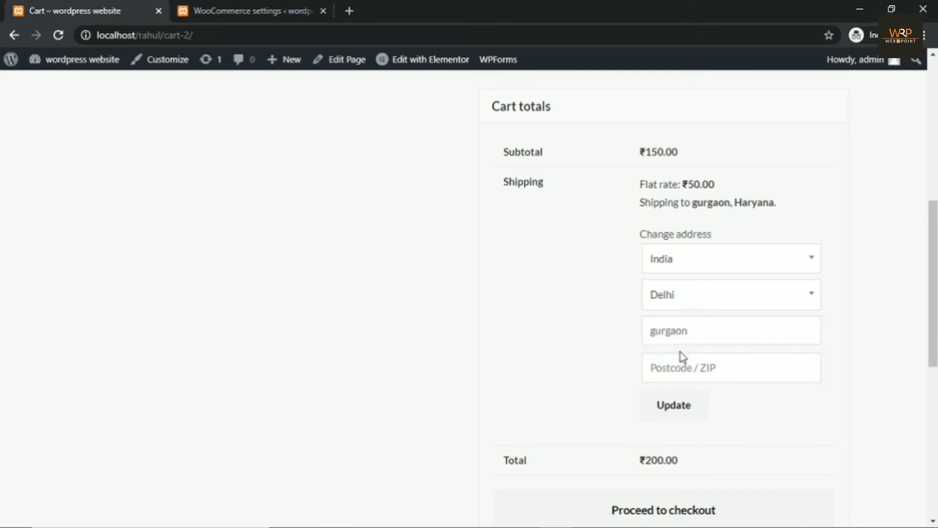
Set the cart address's town to uttam nagar and postcode to 110059, update it, and check the shipping charge.
{"action": "left_click_drag", "start_coordinate": [702, 324], "coordinate": [611, 346]}
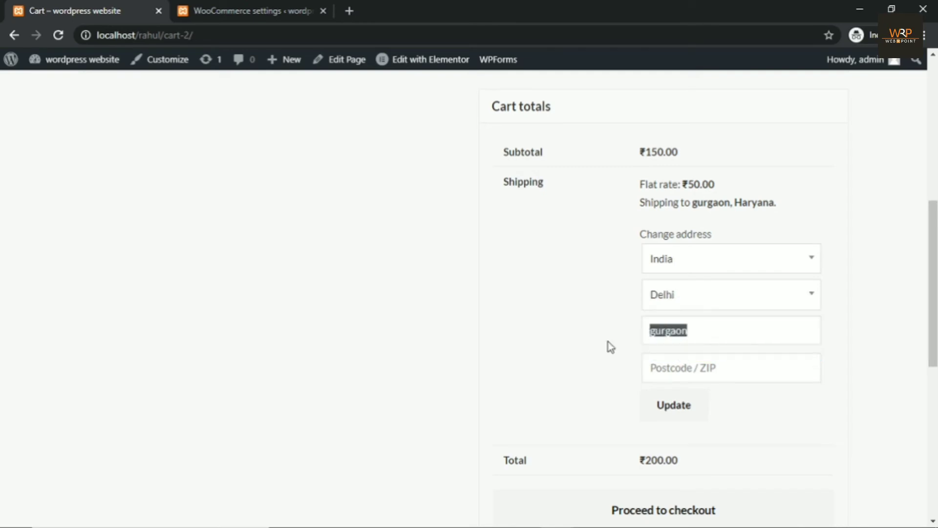
{"action": "key", "text": "BackSpace"}
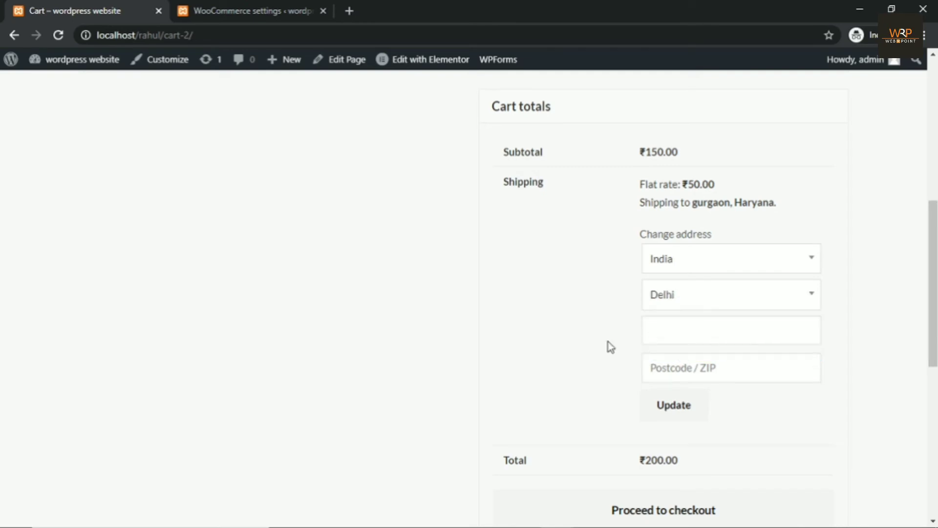
{"action": "type", "text": "uttam nagar"}
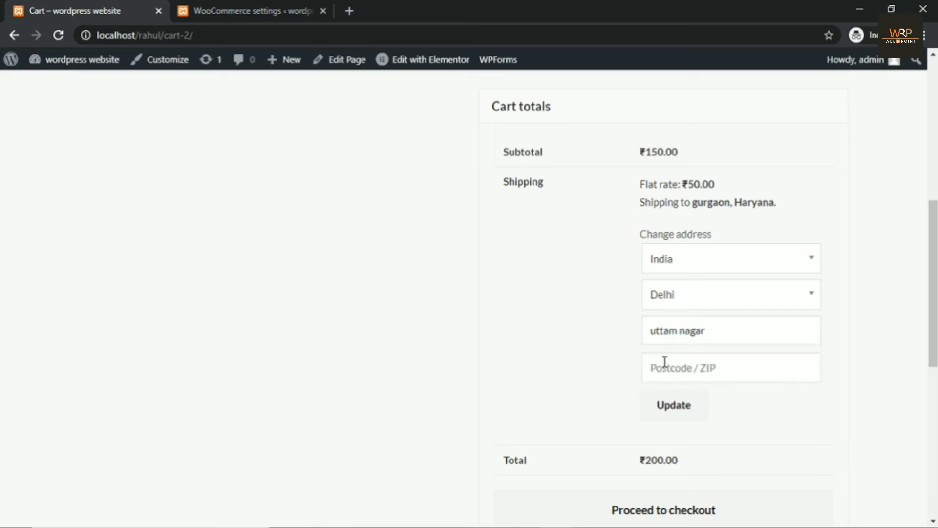
{"action": "left_click", "coordinate": [664, 362]}
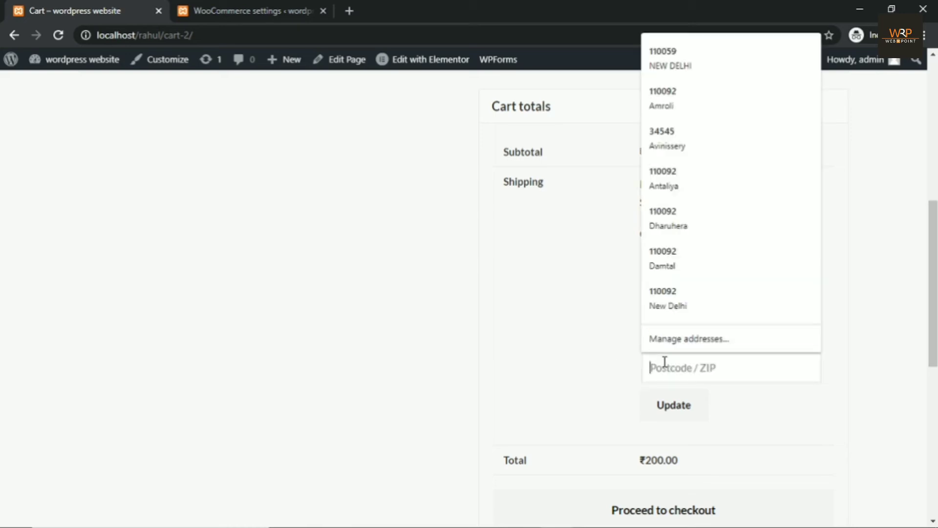
{"action": "type", "text": "110059"}
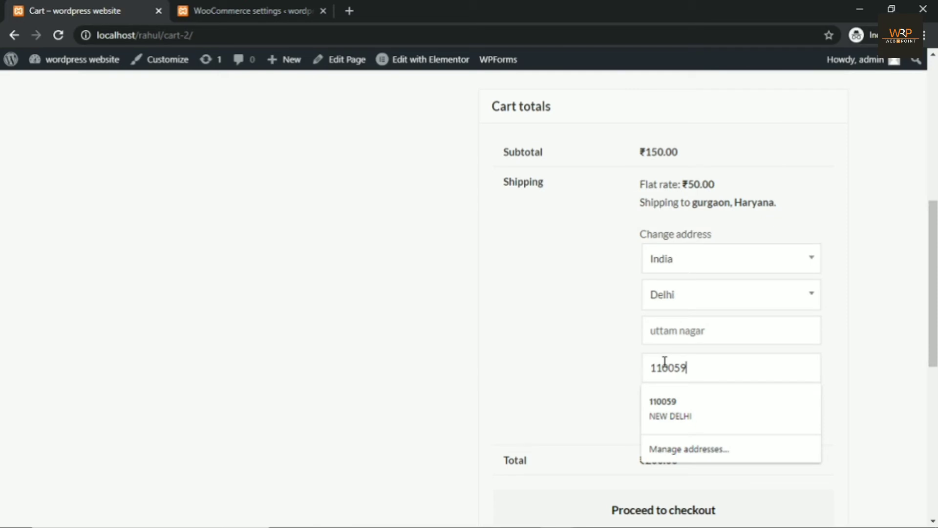
{"action": "left_click", "coordinate": [628, 365]}
{"action": "left_click", "coordinate": [681, 416]}
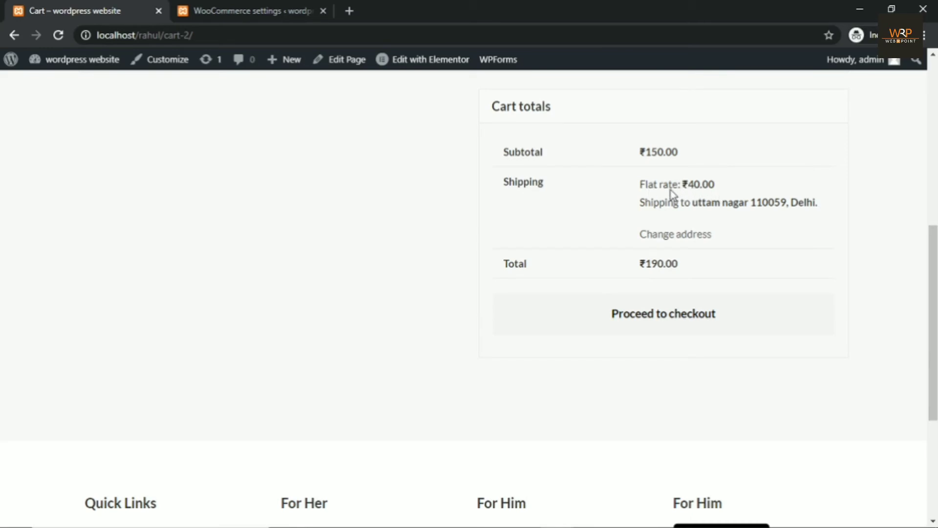
{"action": "left_click_drag", "start_coordinate": [640, 188], "coordinate": [722, 193]}
{"action": "left_click", "coordinate": [720, 194]}
Return to the Delhi zone's settings, add 110092 as a second postcode on its own line, and save the changes.
{"action": "left_click", "coordinate": [264, 11]}
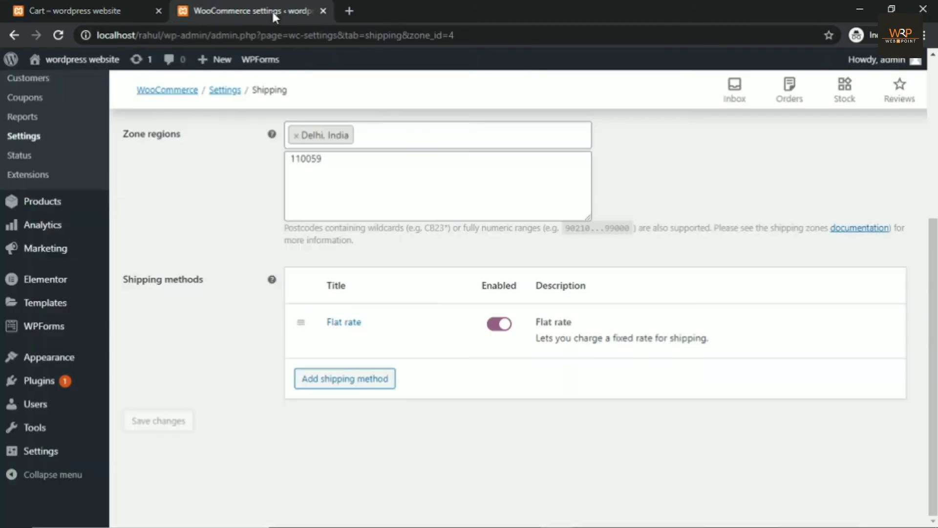
{"action": "left_click", "coordinate": [330, 160]}
{"action": "key", "text": "Return"}
{"action": "type", "text": "1"}
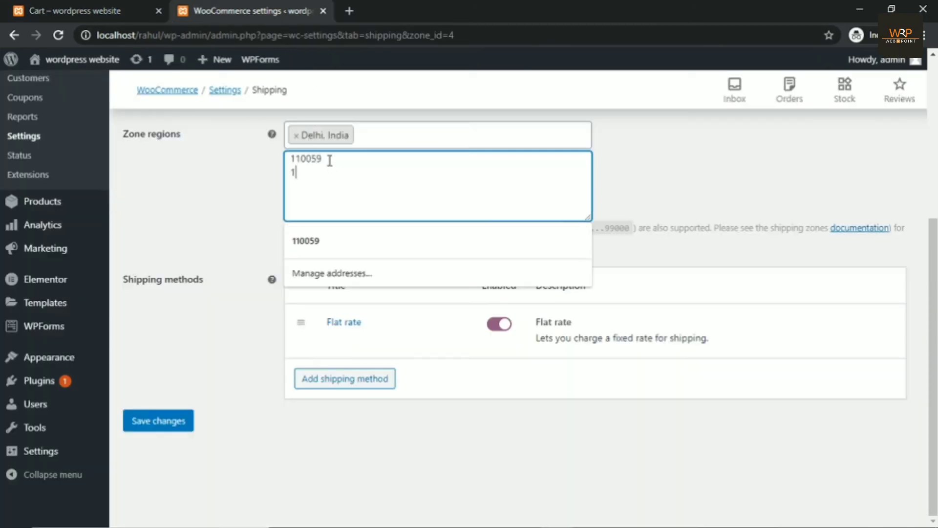
{"action": "type", "text": "10092"}
{"action": "left_click", "coordinate": [178, 421]}
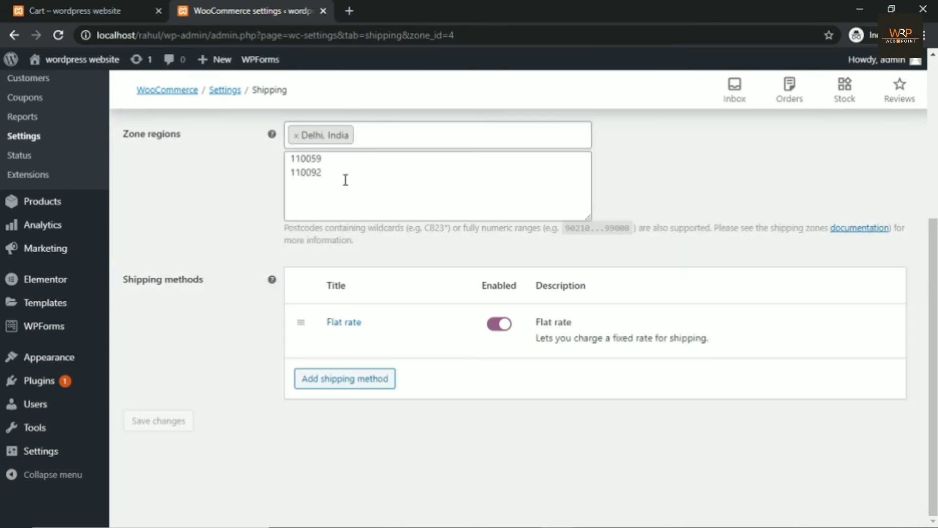
Go back to the cart and change the shipping address's postcode to 110092.
{"action": "left_click", "coordinate": [139, 6]}
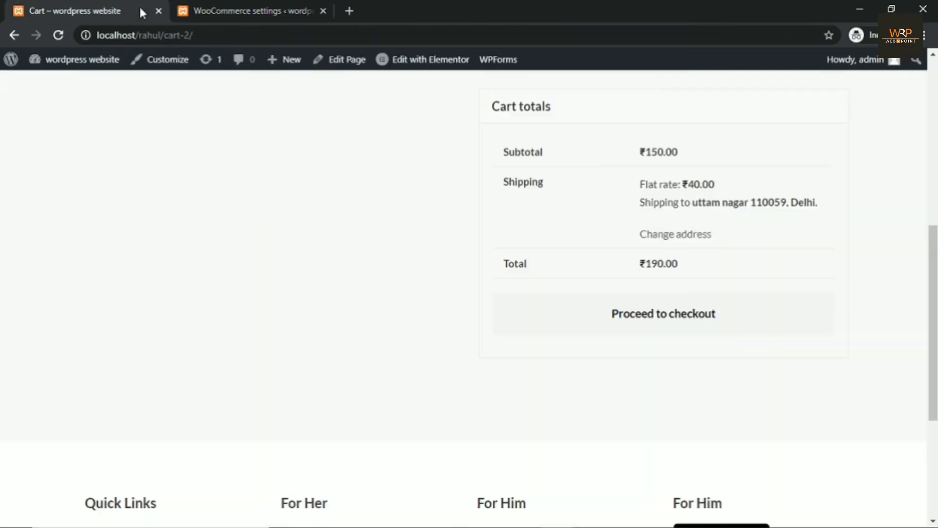
{"action": "left_click", "coordinate": [661, 236]}
{"action": "left_click", "coordinate": [693, 368]}
{"action": "key", "text": "BackSpace"}
{"action": "key", "text": "BackSpace"}
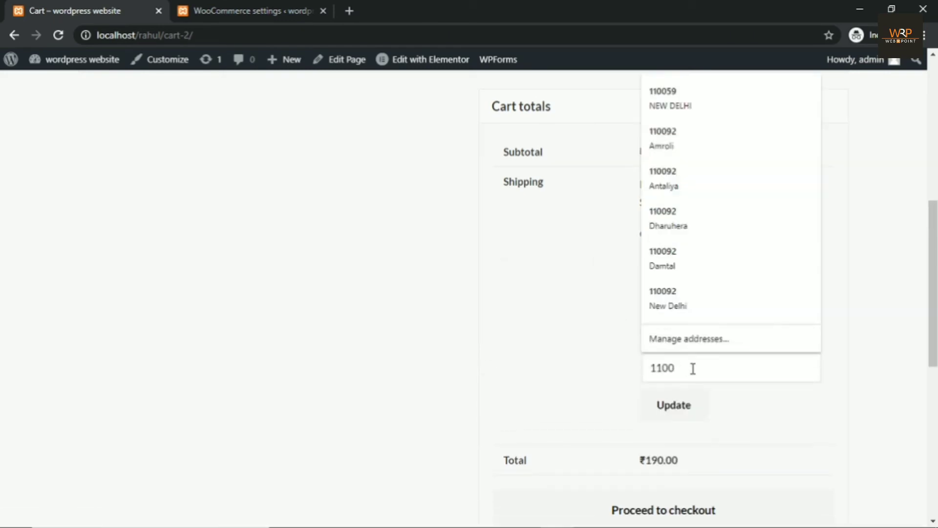
{"action": "type", "text": "92"}
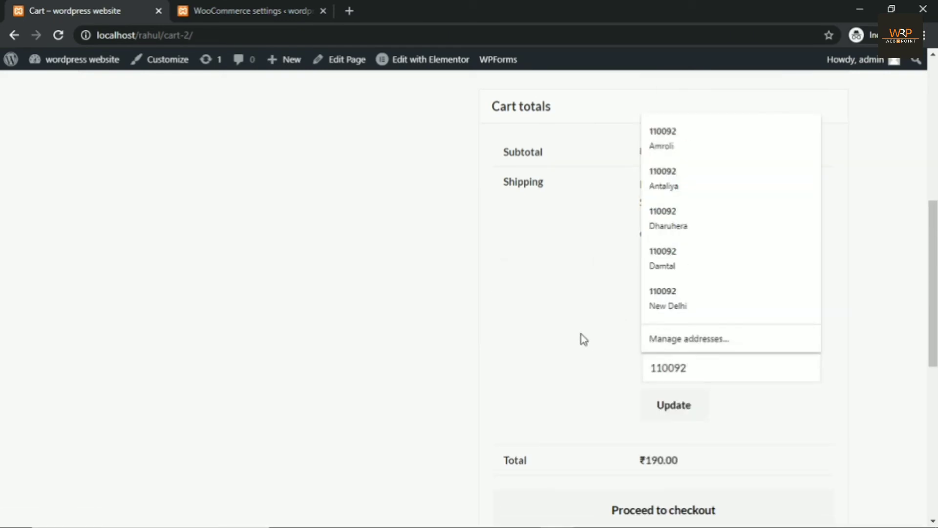
Replace the shipping address's town with laxminagar, update the address, and dismiss the news pop-up.
{"action": "left_click", "coordinate": [581, 337]}
{"action": "left_click_drag", "start_coordinate": [734, 325], "coordinate": [620, 337]}
{"action": "type", "text": "l"}
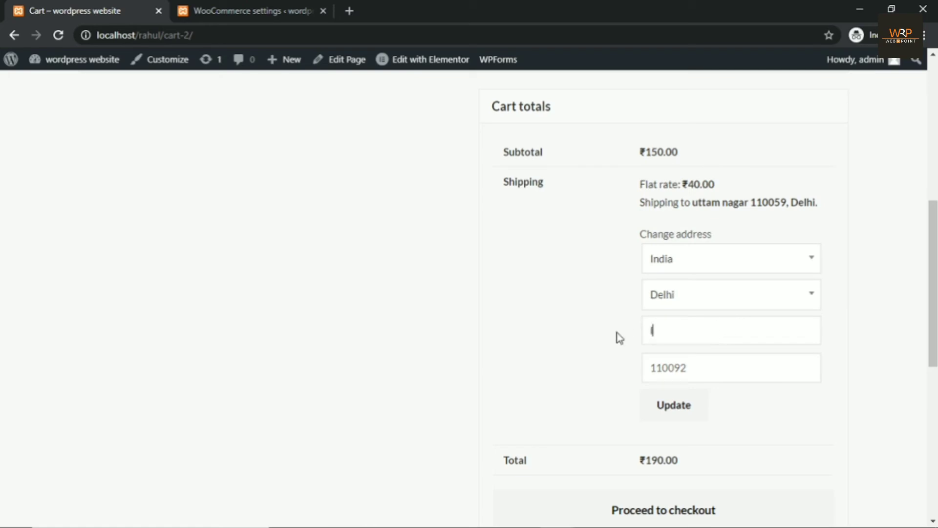
{"action": "type", "text": "axminagar"}
{"action": "left_click", "coordinate": [677, 404]}
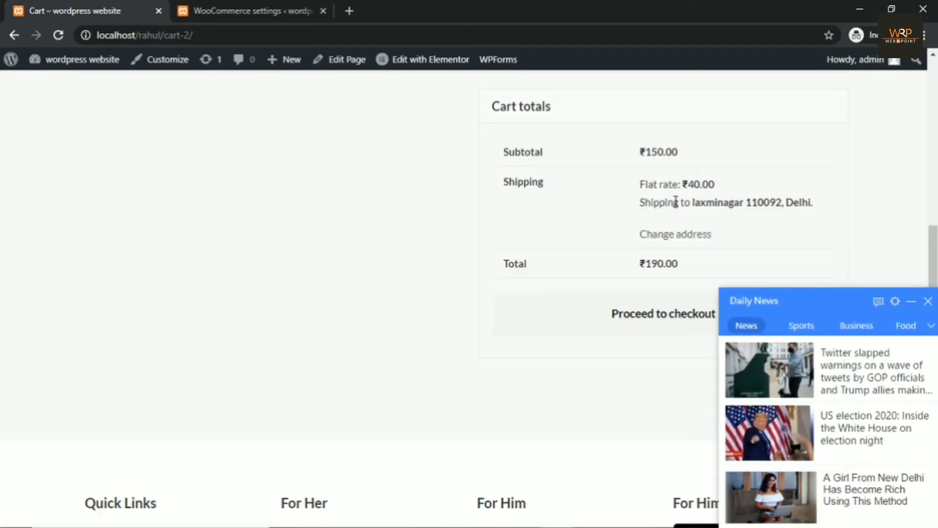
{"action": "left_click", "coordinate": [927, 131]}
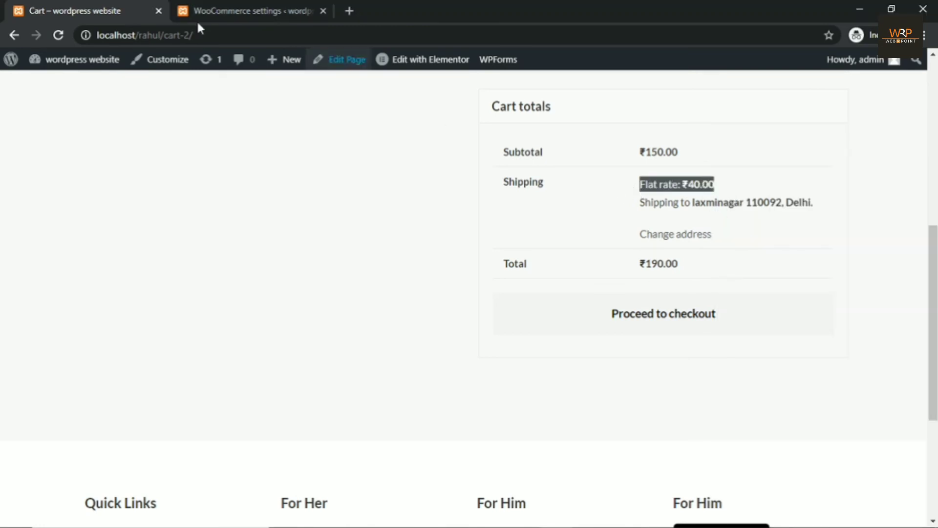
Return to the Delhi zone's settings, remove postcode 110092 from its list, and save the changes.
{"action": "left_click", "coordinate": [219, 10]}
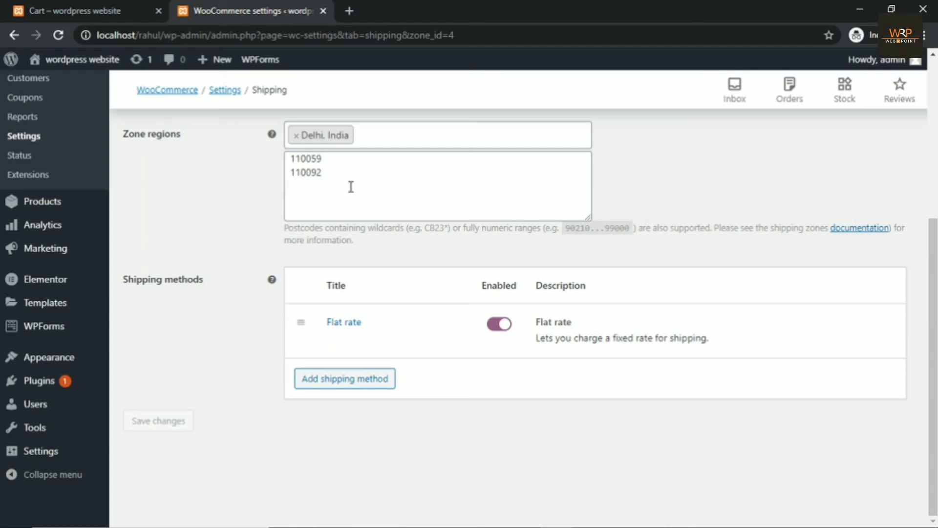
{"action": "scroll", "coordinate": [352, 190], "scroll_direction": "up", "scroll_amount": 3}
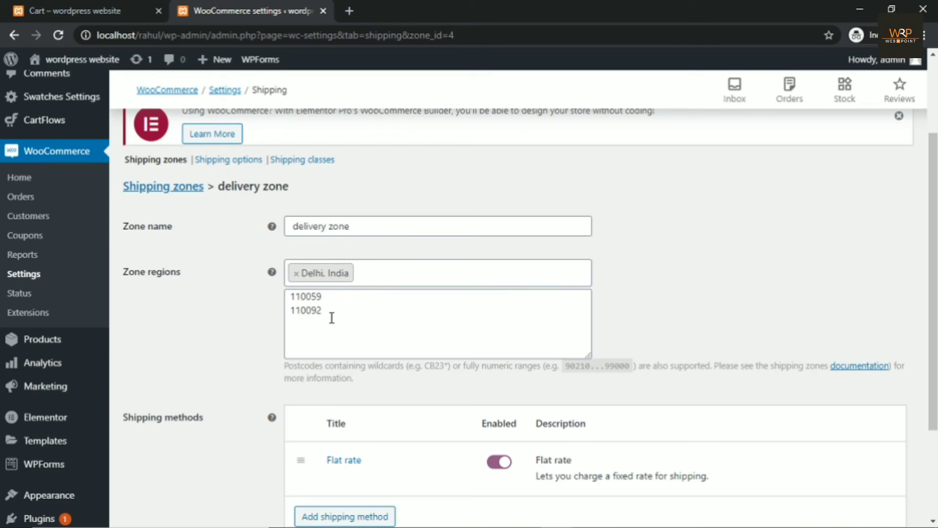
{"action": "left_click_drag", "start_coordinate": [331, 318], "coordinate": [242, 315]}
{"action": "key", "text": "BackSpace"}
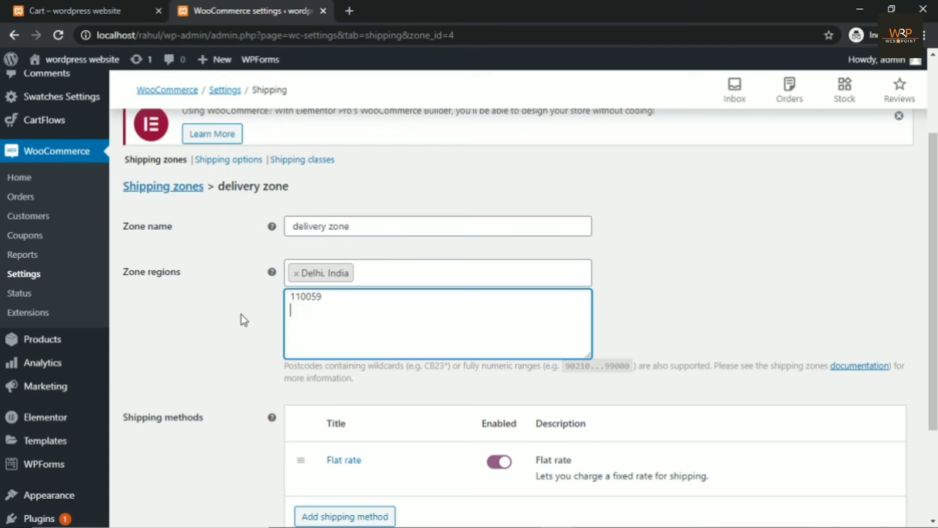
{"action": "scroll", "coordinate": [199, 293], "scroll_direction": "down", "scroll_amount": 3}
{"action": "left_click", "coordinate": [177, 423]}
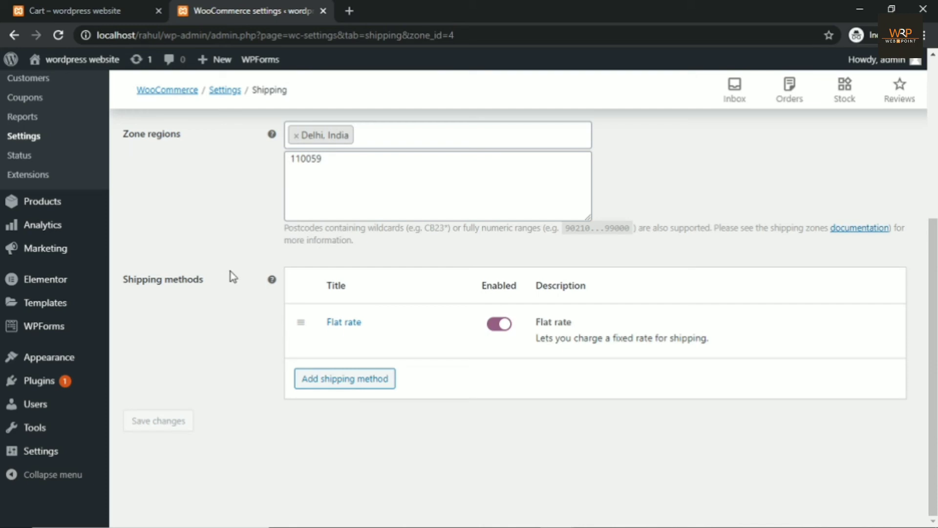
Go back to the shipping zones list and start a new zone named delivery charge.
{"action": "scroll", "coordinate": [232, 271], "scroll_direction": "up", "scroll_amount": 5}
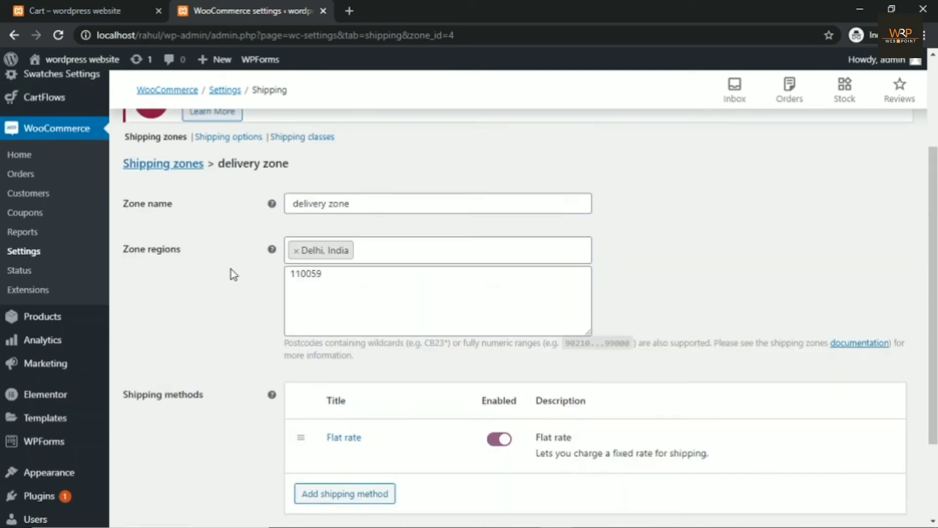
{"action": "left_click", "coordinate": [159, 265]}
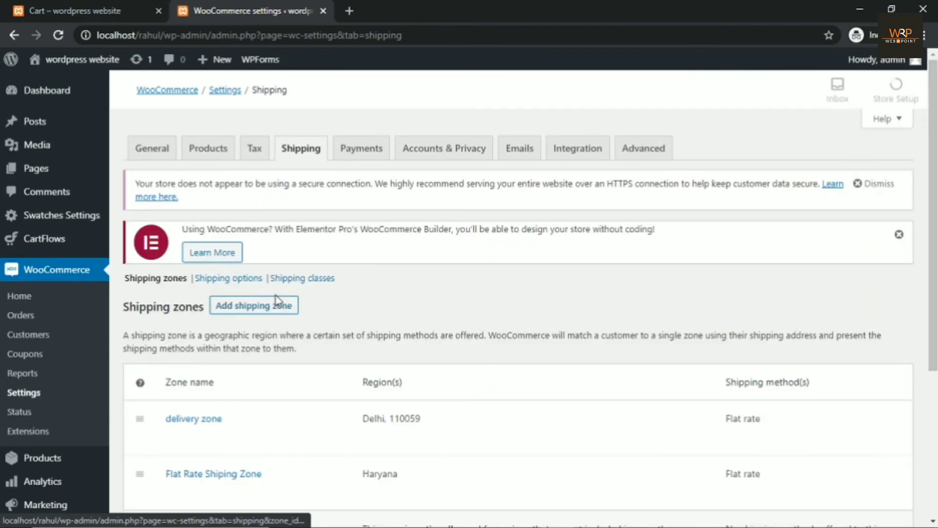
{"action": "scroll", "coordinate": [247, 300], "scroll_direction": "down", "scroll_amount": 3}
{"action": "left_click", "coordinate": [245, 168]}
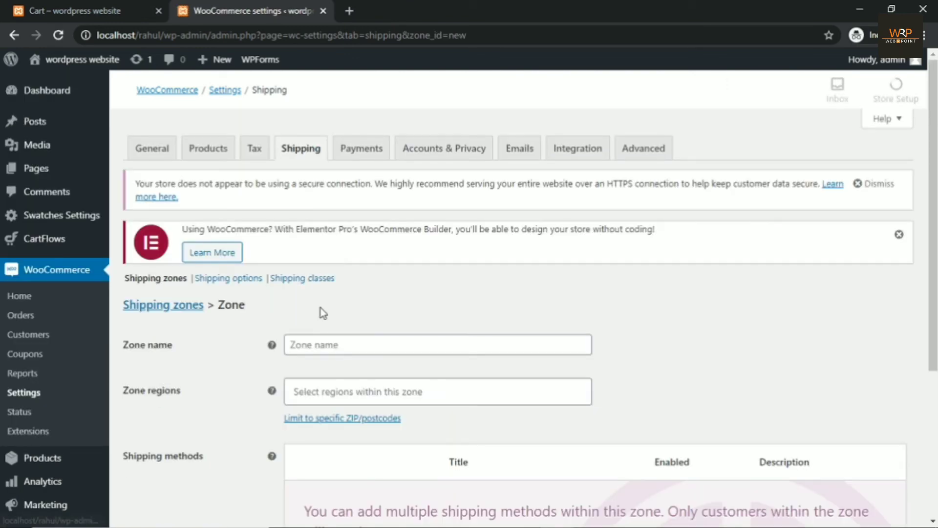
{"action": "left_click", "coordinate": [316, 345]}
{"action": "type", "text": "deliver"}
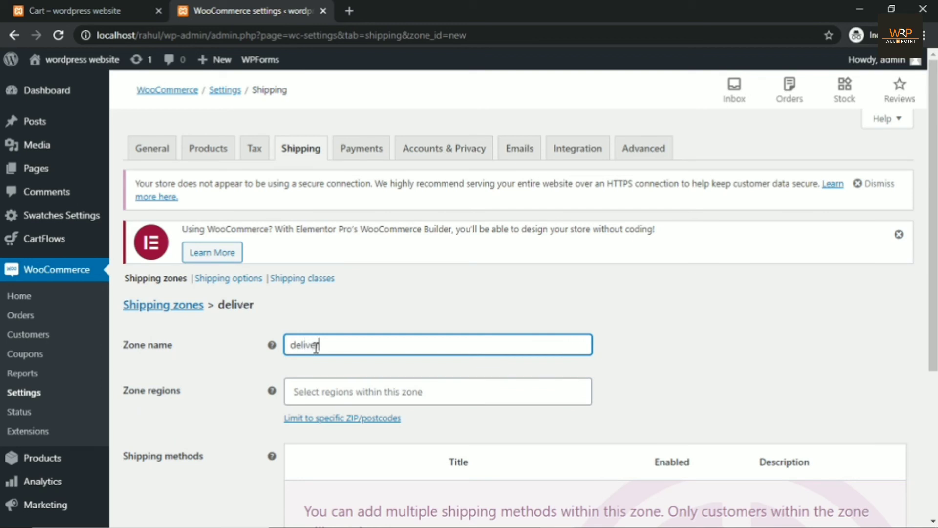
{"action": "type", "text": "y charge"}
Set the new zone's region to Delhi, India and limit it to postcode 110092.
{"action": "left_click", "coordinate": [314, 394]}
{"action": "type", "text": "de"}
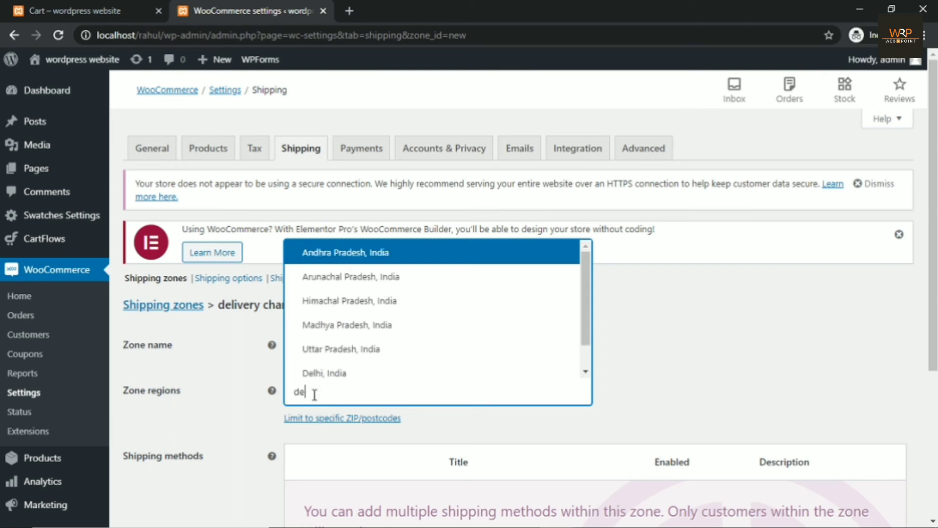
{"action": "type", "text": "lhi"}
{"action": "left_click", "coordinate": [325, 368]}
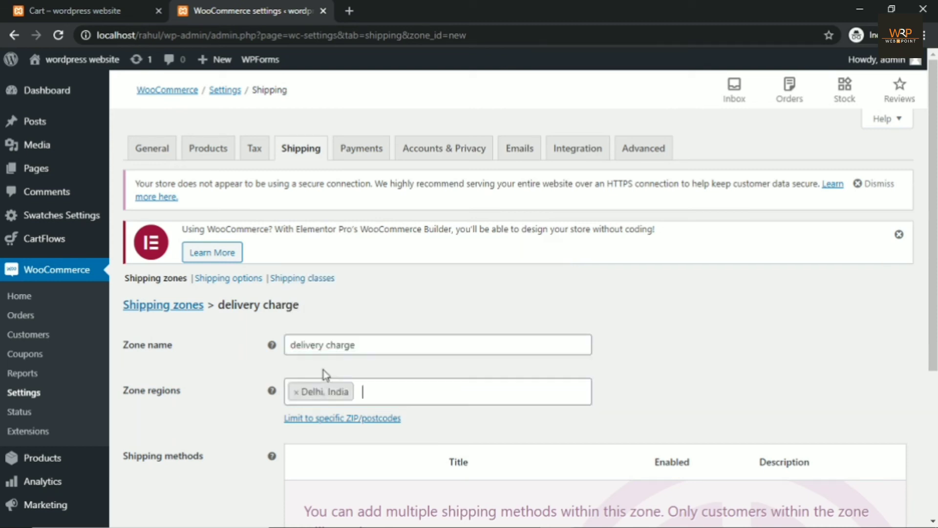
{"action": "left_click", "coordinate": [337, 417]}
{"action": "left_click", "coordinate": [322, 419]}
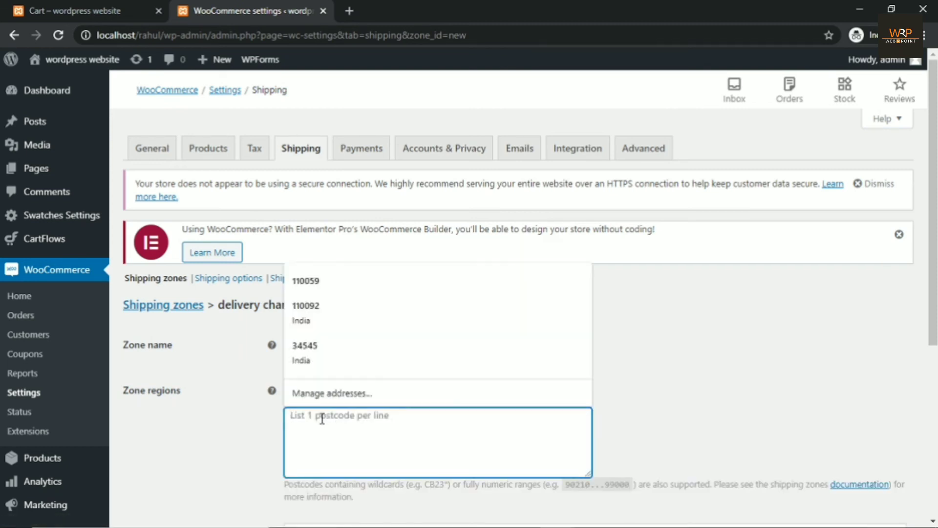
{"action": "type", "text": "110092"}
{"action": "left_click", "coordinate": [156, 441]}
Add a Flat rate shipping method to the delivery charge zone.
{"action": "scroll", "coordinate": [336, 275], "scroll_direction": "down", "scroll_amount": 5}
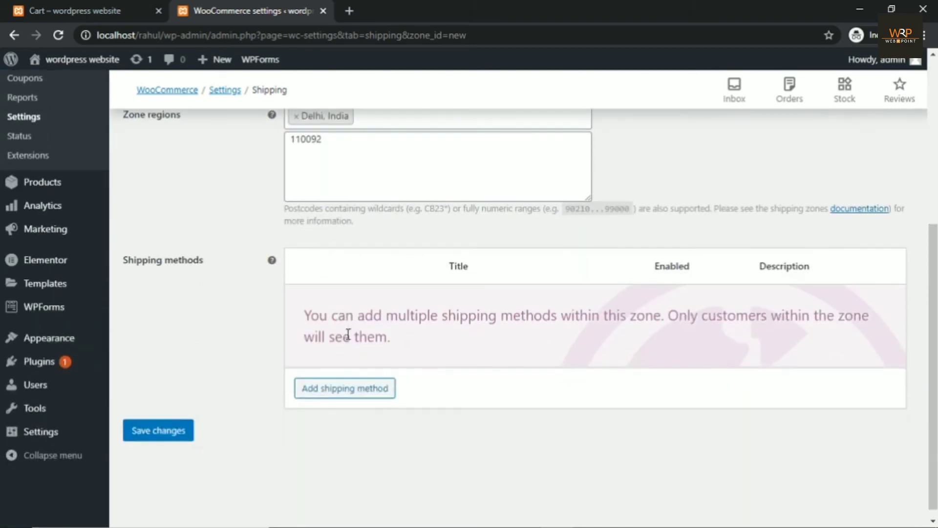
{"action": "left_click", "coordinate": [347, 391]}
{"action": "left_click", "coordinate": [345, 296]}
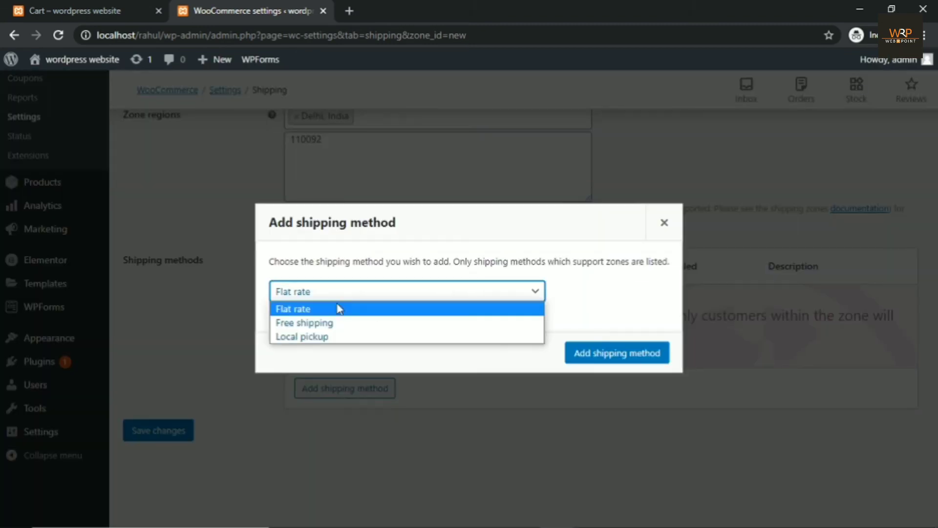
{"action": "left_click", "coordinate": [325, 308]}
{"action": "left_click", "coordinate": [586, 355]}
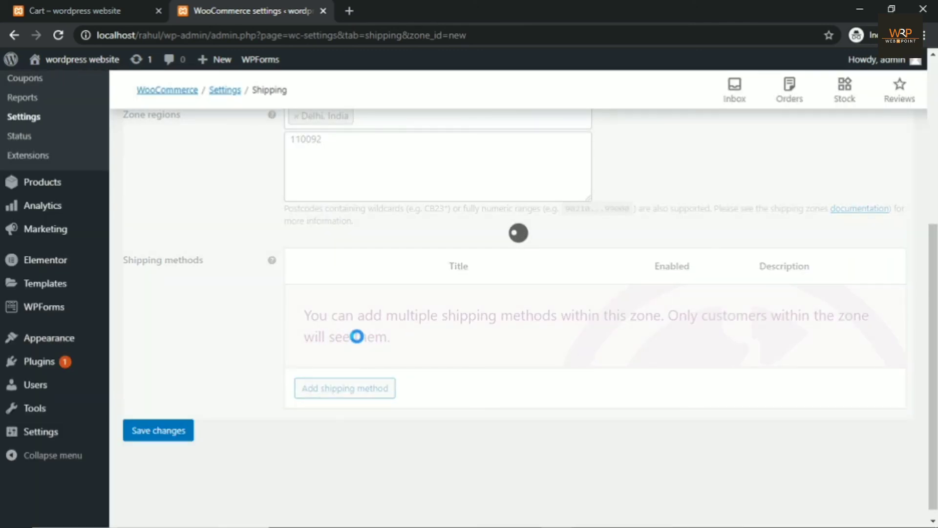
Check the shipping address and charge in the cart, then return to the zone settings.
{"action": "left_click", "coordinate": [86, 14]}
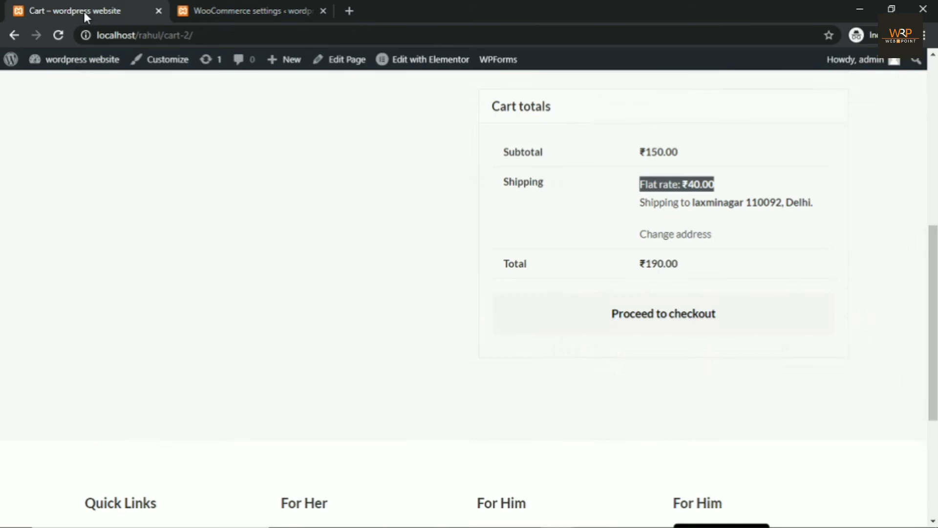
{"action": "left_click", "coordinate": [683, 220]}
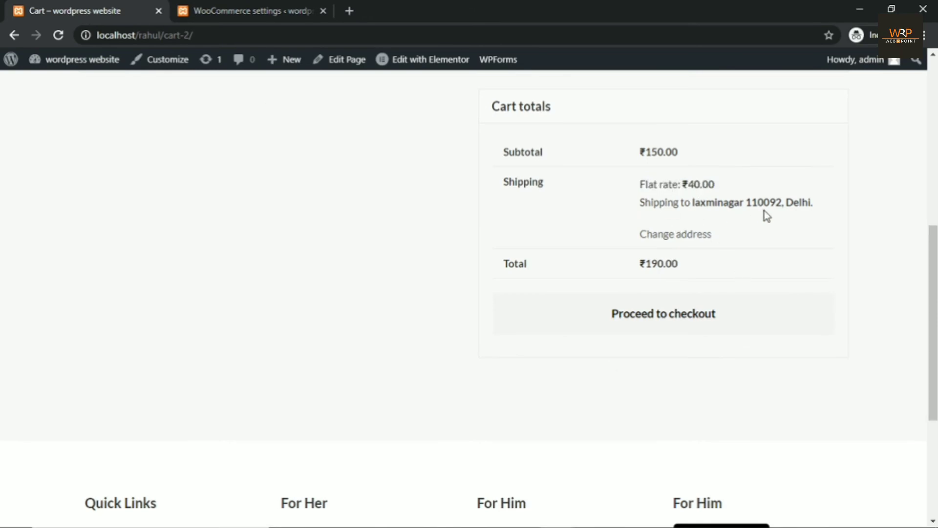
{"action": "left_click", "coordinate": [226, 18]}
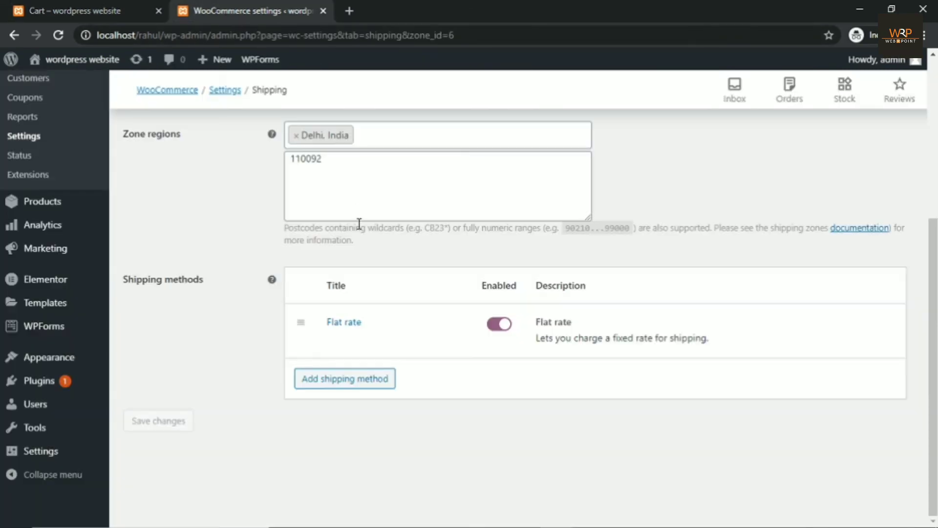
Replace the delivery charge zone's Flat rate method with Free shipping and save the changes.
{"action": "left_click", "coordinate": [364, 338]}
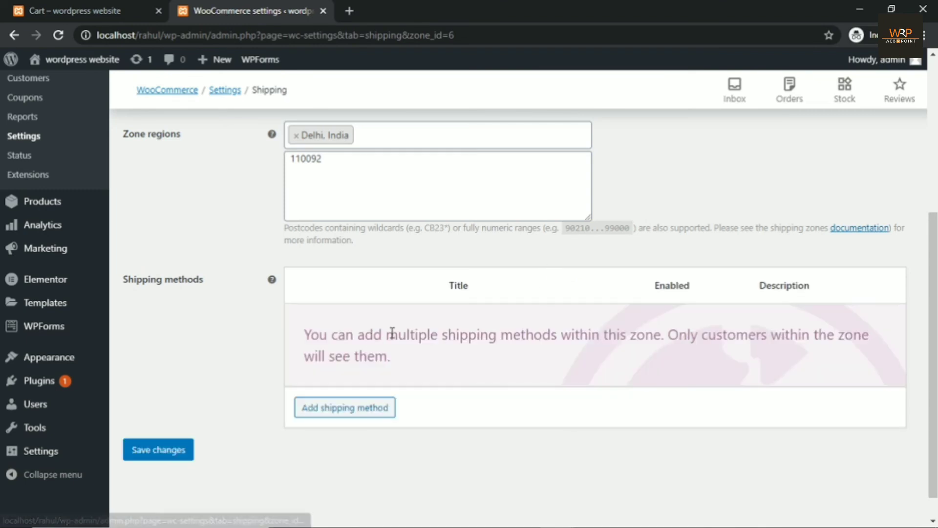
{"action": "left_click", "coordinate": [339, 406]}
{"action": "left_click", "coordinate": [383, 292]}
{"action": "left_click", "coordinate": [296, 322]}
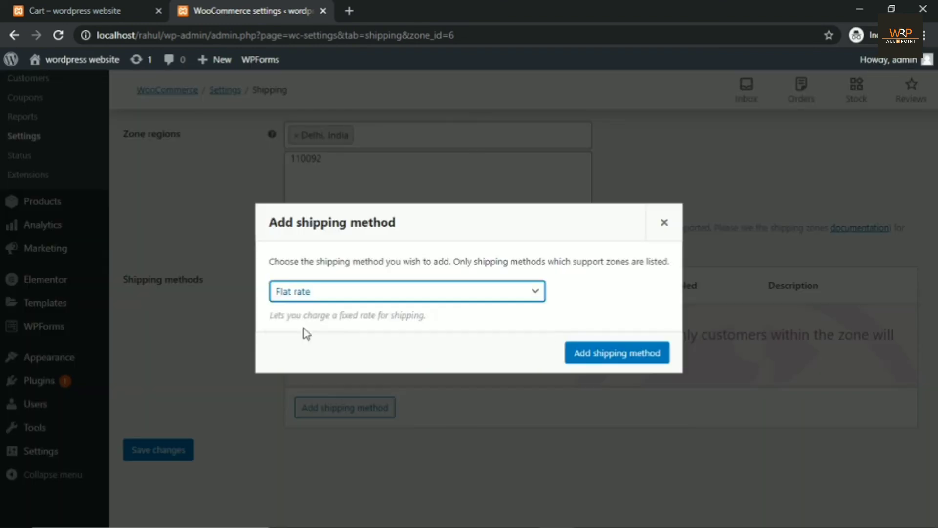
{"action": "left_click", "coordinate": [614, 352]}
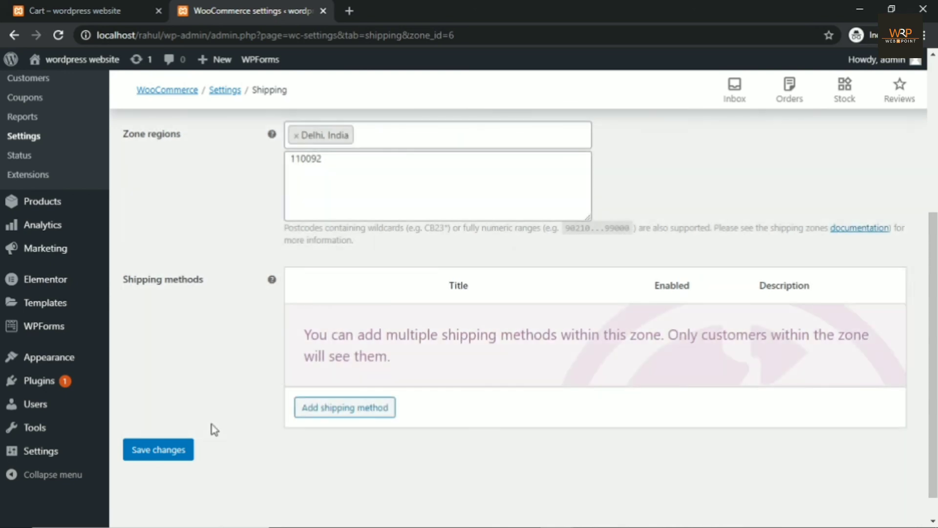
{"action": "left_click", "coordinate": [157, 453]}
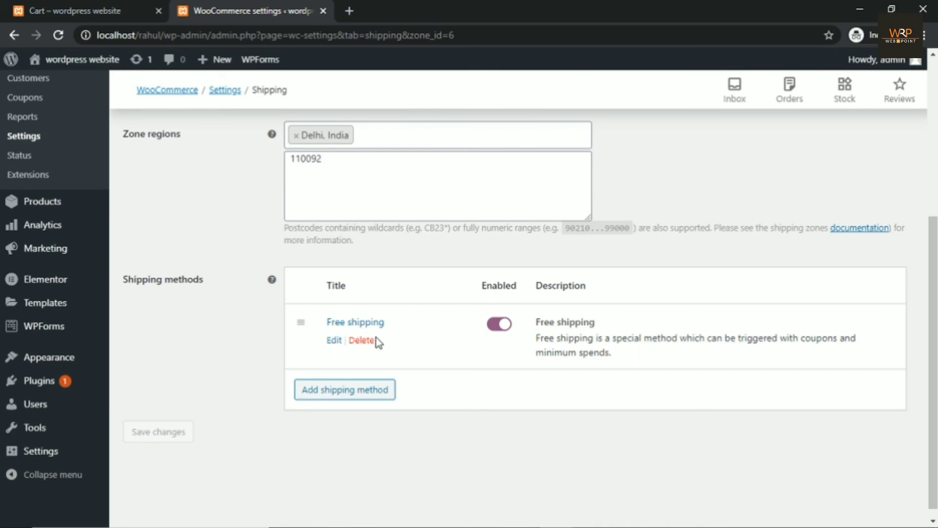
In the cart, change the shipping address's postcode to 110059 and update the address.
{"action": "left_click", "coordinate": [112, 7]}
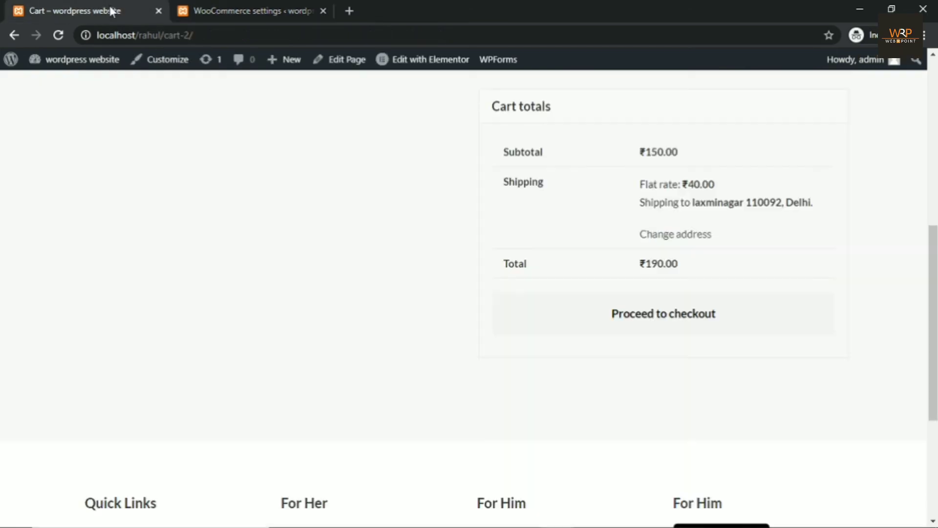
{"action": "left_click", "coordinate": [676, 235]}
{"action": "left_click", "coordinate": [694, 369]}
{"action": "key", "text": "BackSpace"}
{"action": "key", "text": "BackSpace"}
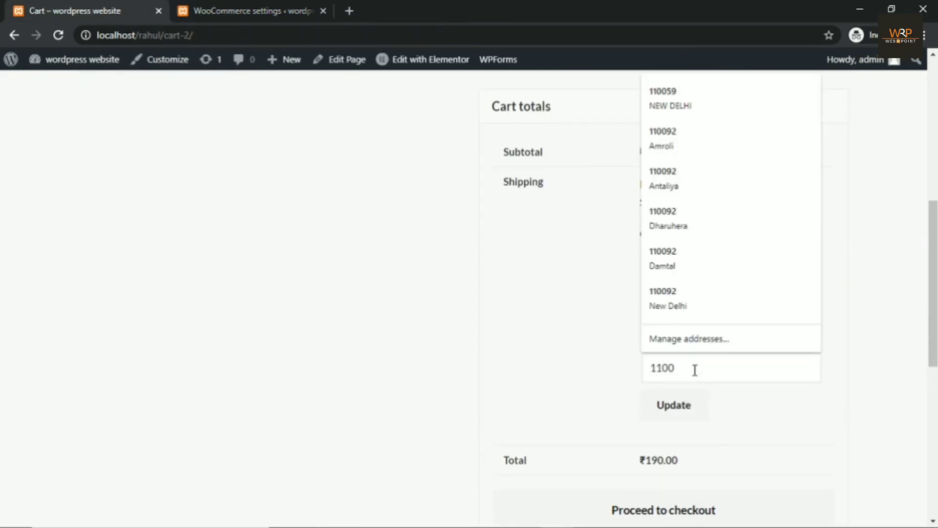
{"action": "type", "text": "59"}
{"action": "left_click", "coordinate": [866, 376]}
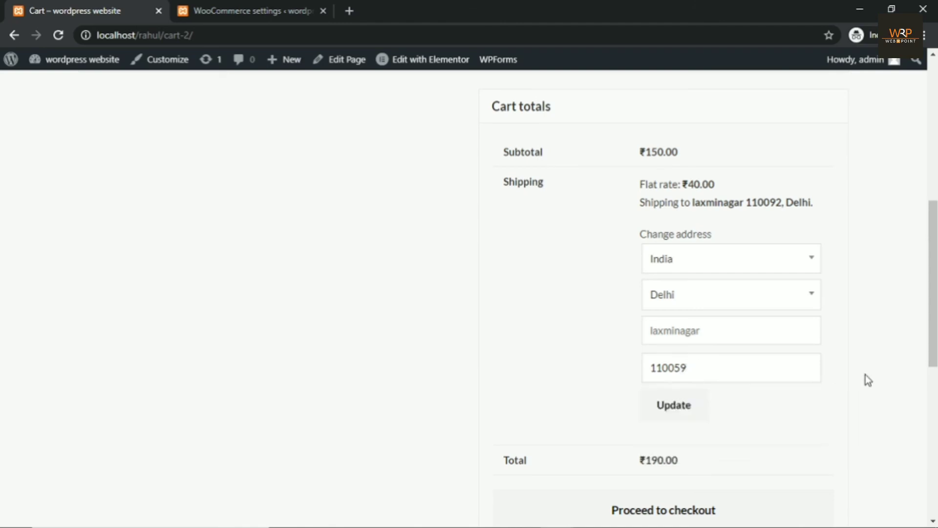
{"action": "left_click", "coordinate": [667, 407]}
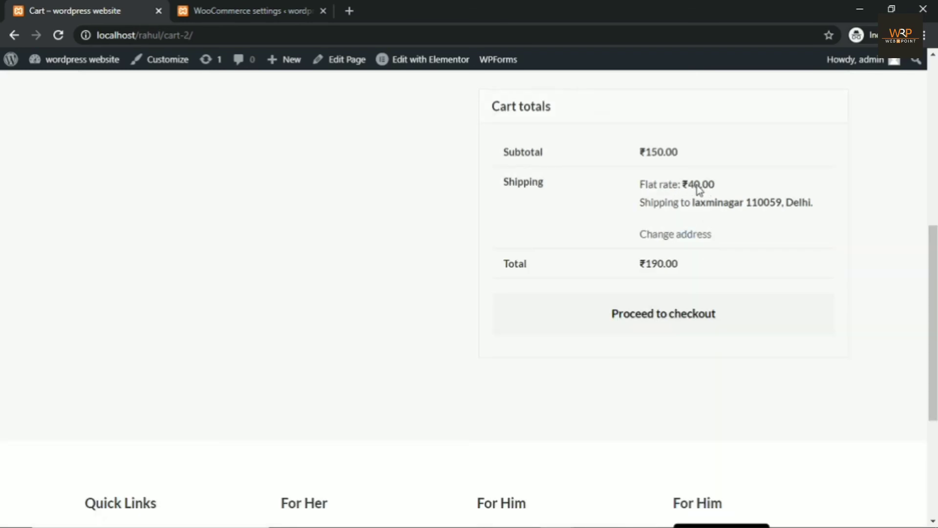
Check the new zone's postcode in the settings, then set the cart address's postcode to 110092.
{"action": "left_click", "coordinate": [210, 12]}
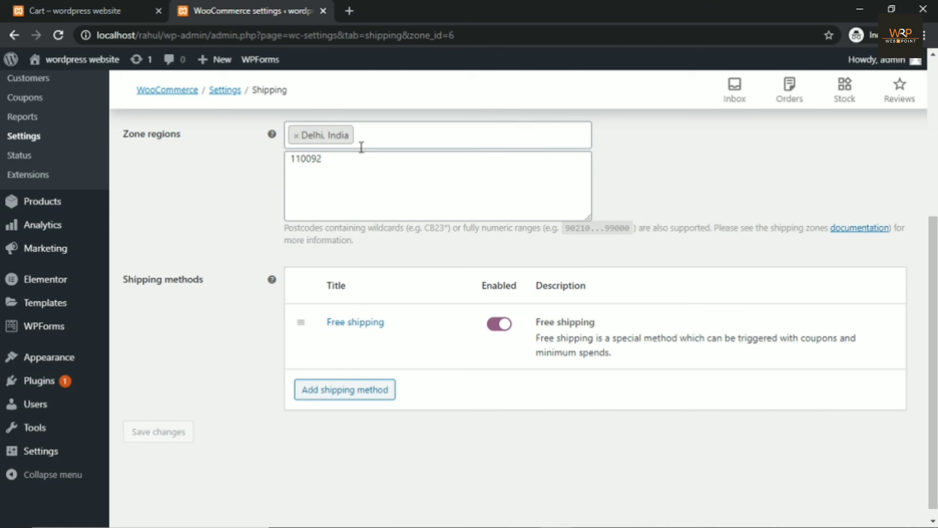
{"action": "left_click", "coordinate": [116, 11]}
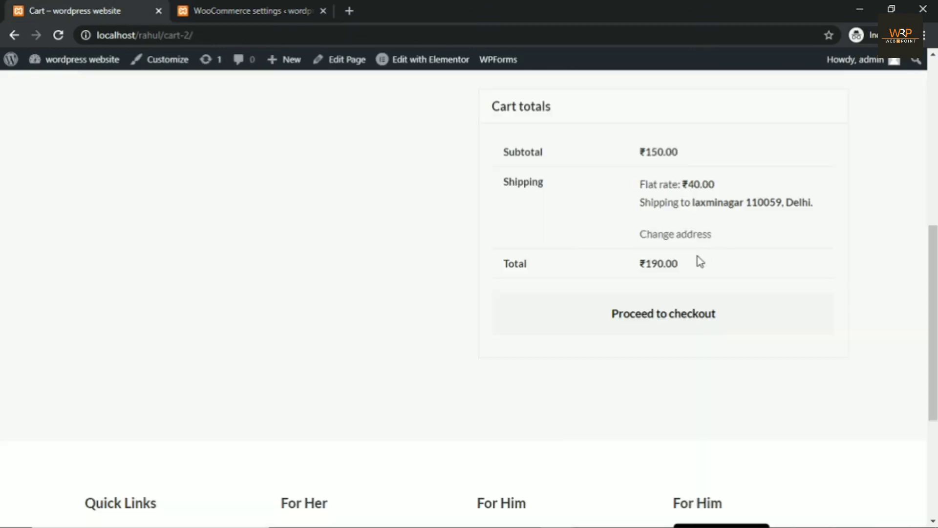
{"action": "left_click", "coordinate": [679, 235]}
{"action": "left_click", "coordinate": [702, 373]}
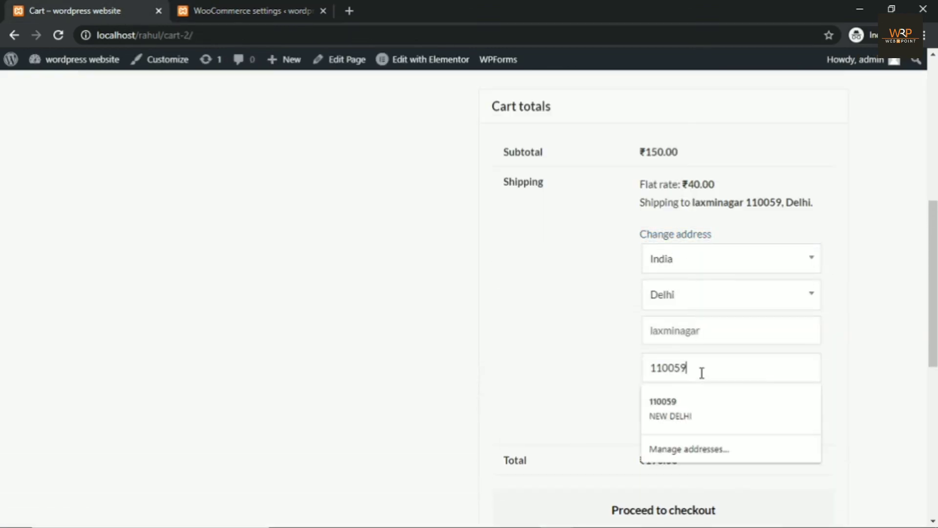
{"action": "key", "text": "BackSpace"}
{"action": "key", "text": "BackSpace"}
{"action": "type", "text": "92"}
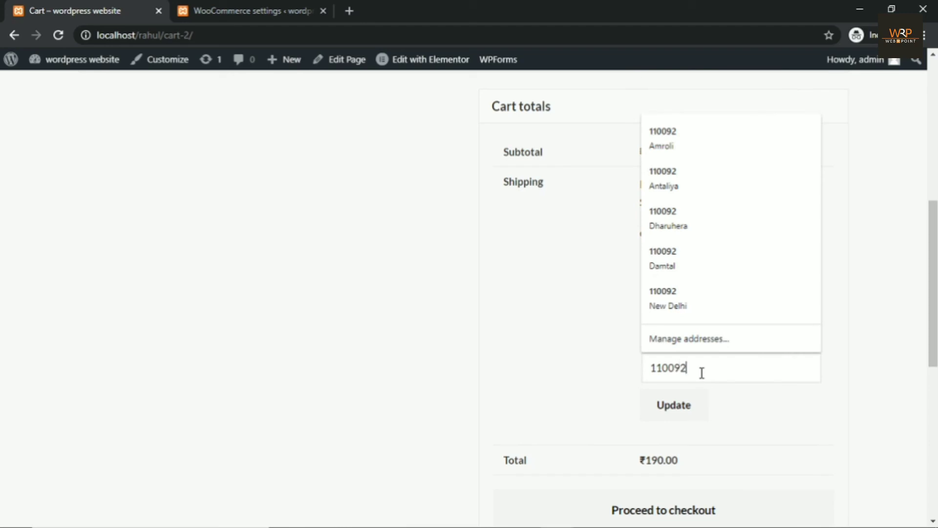
{"action": "left_click", "coordinate": [615, 361]}
Replace the shipping address's town with uttam nagar, update the address, and check the shipping method offered.
{"action": "left_click_drag", "start_coordinate": [724, 332], "coordinate": [592, 354]}
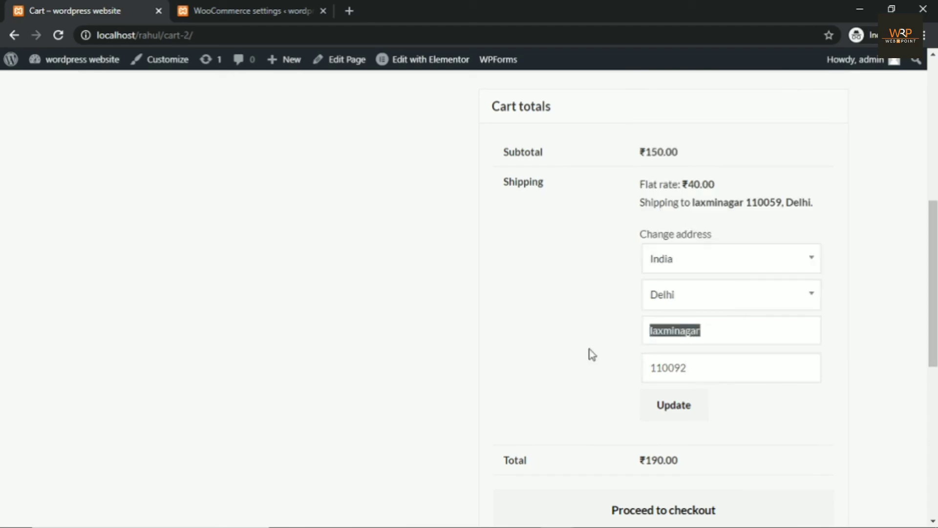
{"action": "type", "text": "utr"}
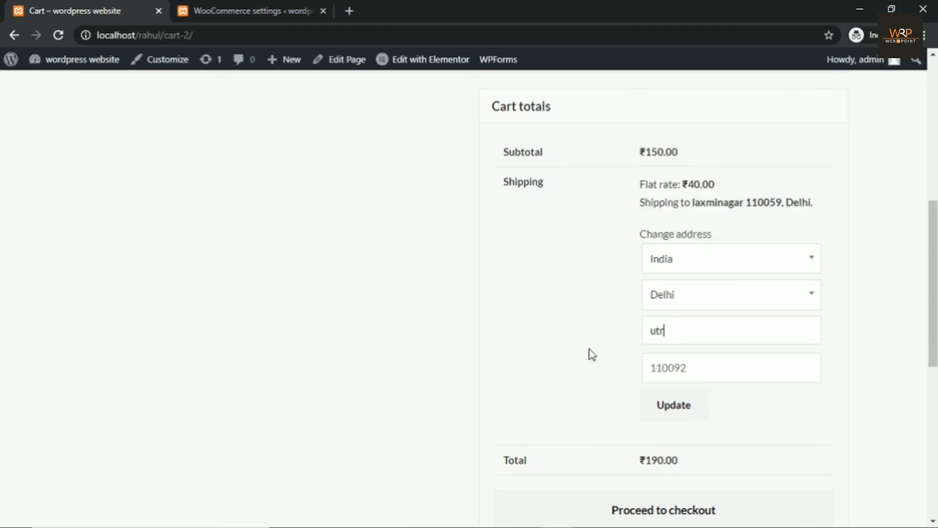
{"action": "key", "text": "BackSpace"}
{"action": "type", "text": "tam nag"}
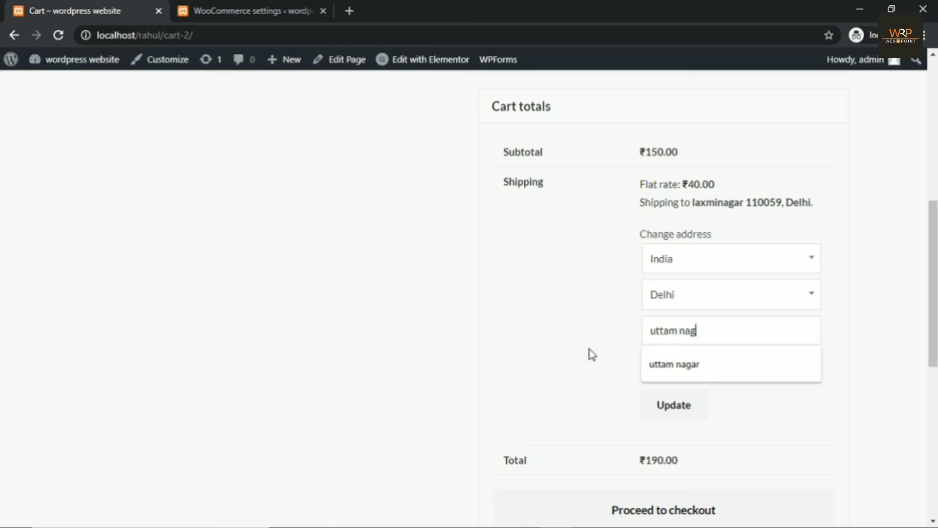
{"action": "type", "text": "ar"}
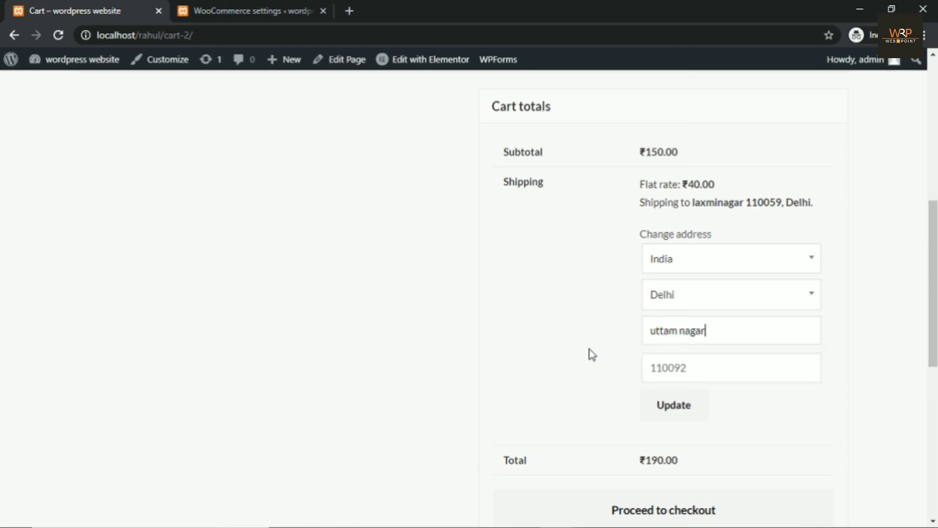
{"action": "left_click", "coordinate": [660, 410]}
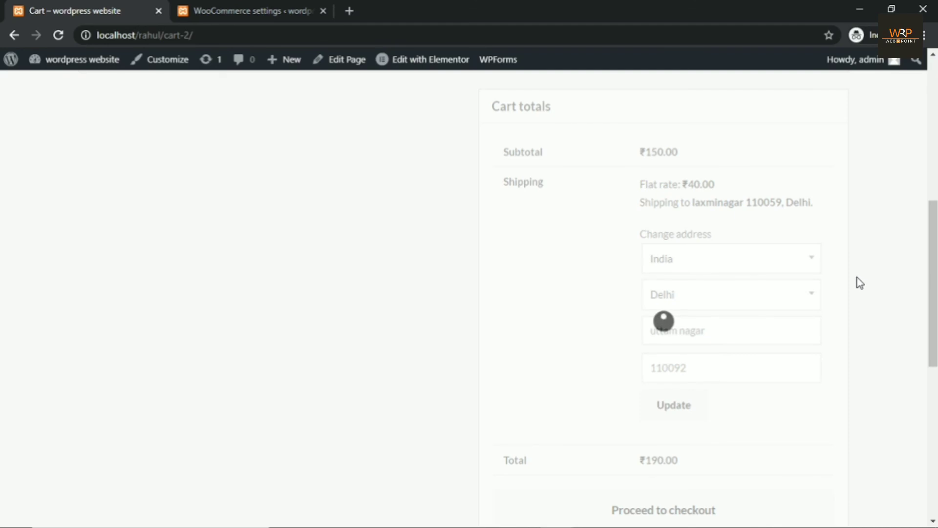
{"action": "left_click_drag", "start_coordinate": [641, 186], "coordinate": [713, 189]}
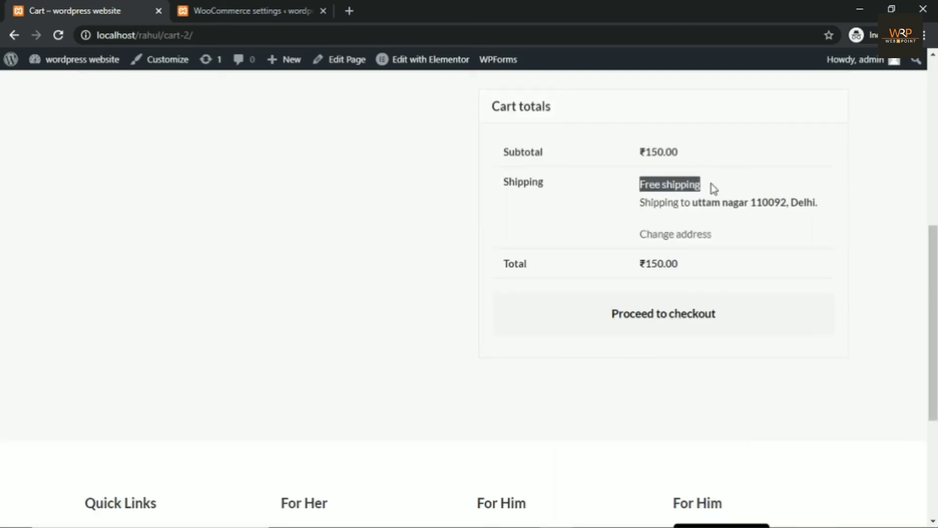
Check the free shipping zone's postcode in the settings, then examine the delivery zone's region and shipping method in the shipping zones list.
{"action": "left_click", "coordinate": [722, 189]}
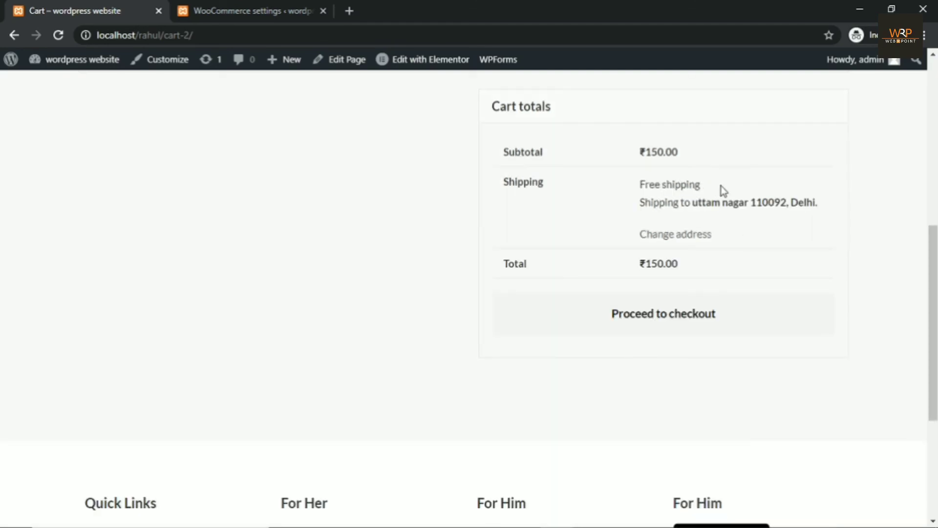
{"action": "left_click", "coordinate": [211, 11]}
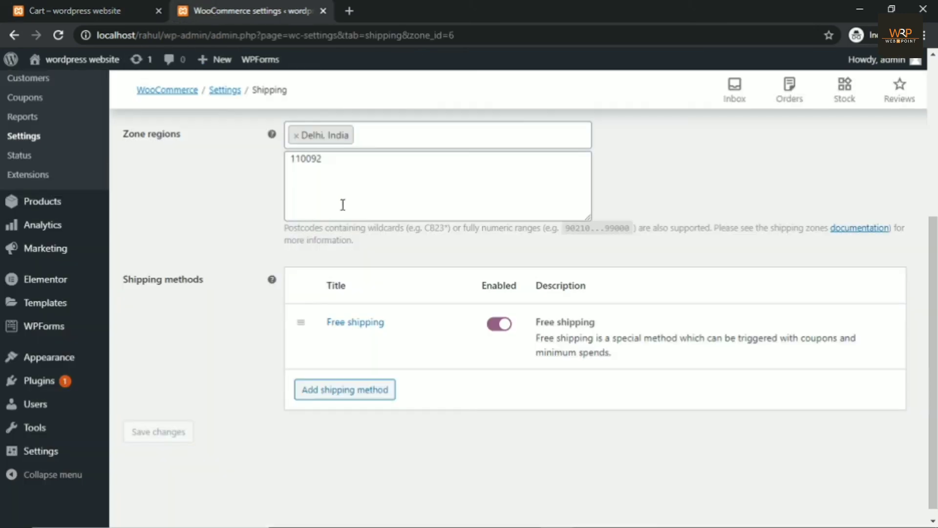
{"action": "double_click", "coordinate": [313, 162]}
{"action": "left_click", "coordinate": [343, 187]}
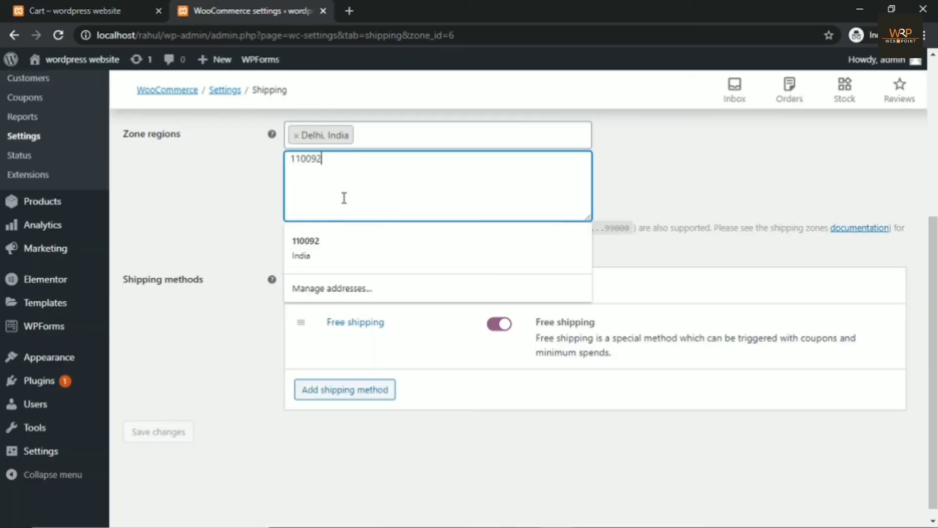
{"action": "scroll", "coordinate": [254, 247], "scroll_direction": "up", "scroll_amount": 5}
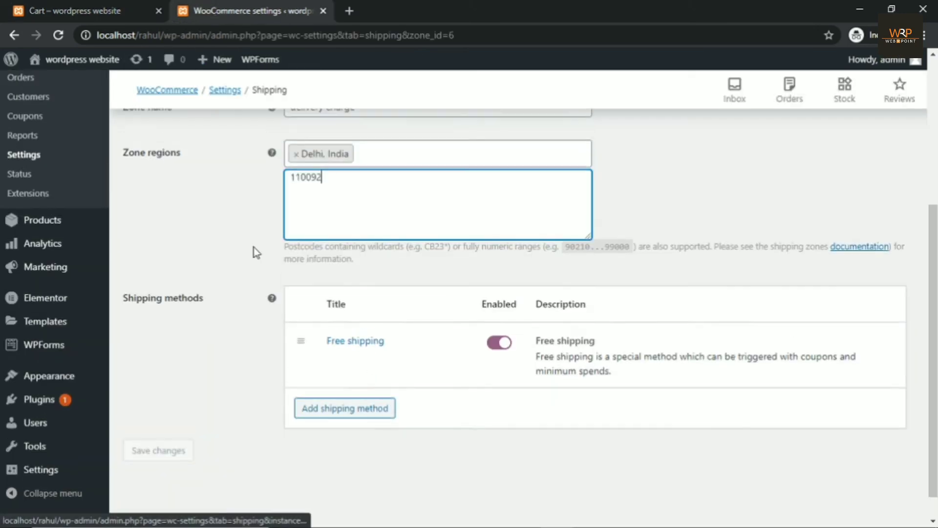
{"action": "left_click", "coordinate": [178, 255]}
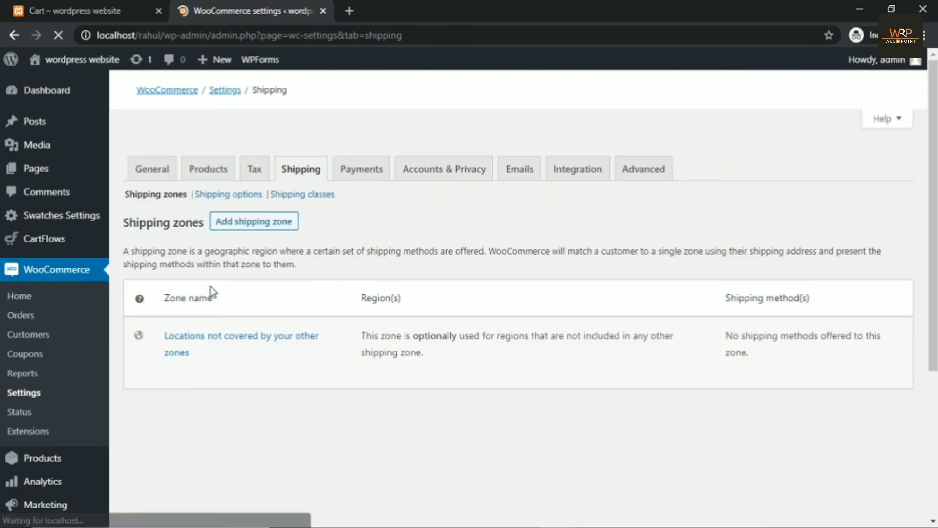
{"action": "scroll", "coordinate": [227, 337], "scroll_direction": "down", "scroll_amount": 3}
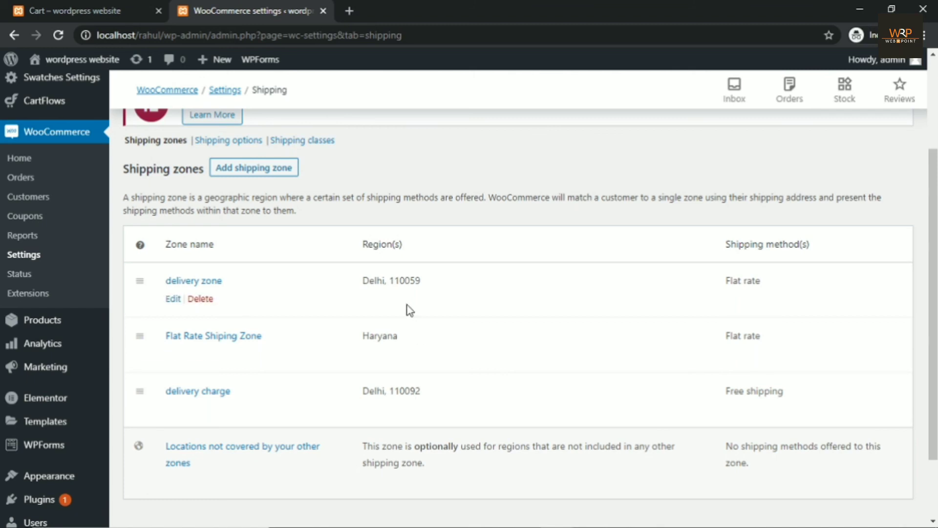
{"action": "left_click_drag", "start_coordinate": [392, 282], "coordinate": [446, 283]}
{"action": "left_click", "coordinate": [469, 283]}
{"action": "left_click_drag", "start_coordinate": [773, 287], "coordinate": [720, 285]}
{"action": "left_click", "coordinate": [748, 281]}
In the cart, change the shipping address's postcode to 110059, update the address, and check the shipping charge and total.
{"action": "left_click", "coordinate": [69, 5]}
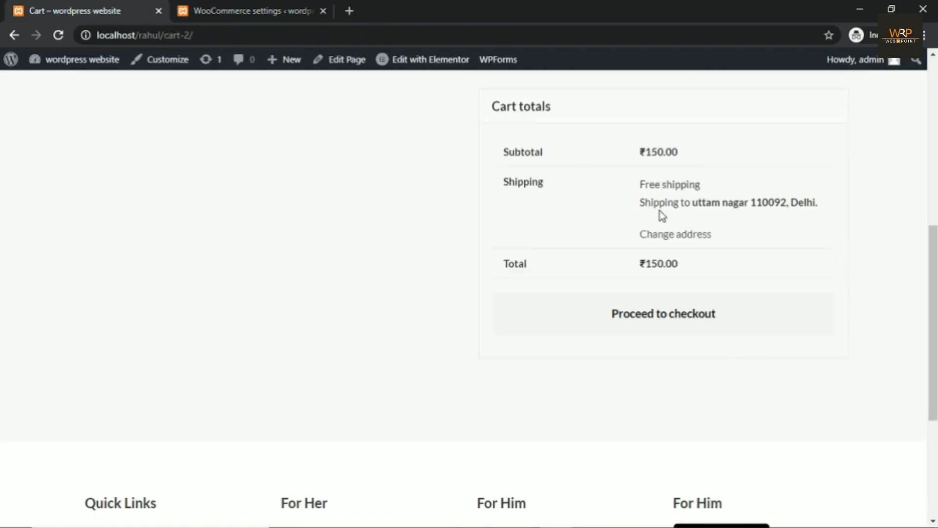
{"action": "left_click", "coordinate": [667, 236]}
{"action": "left_click", "coordinate": [704, 366]}
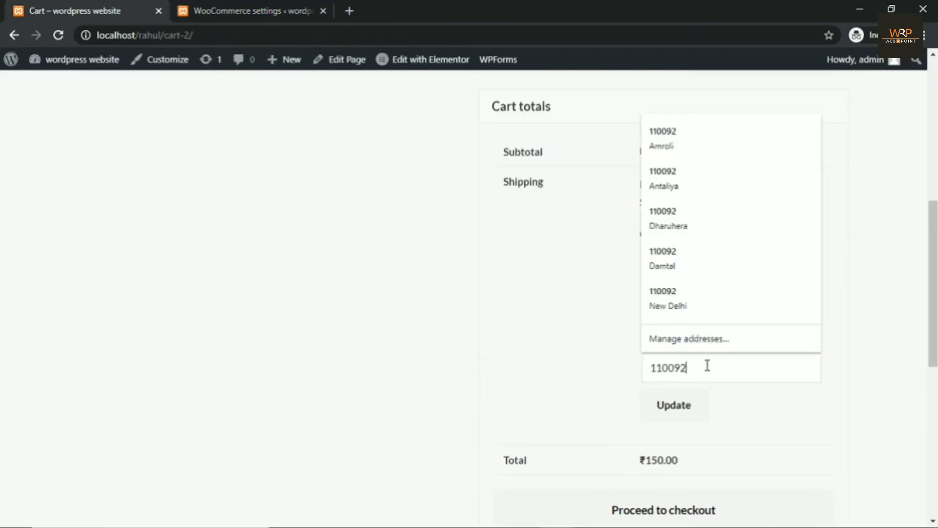
{"action": "key", "text": "BackSpace"}
{"action": "key", "text": "BackSpace"}
{"action": "type", "text": "59"}
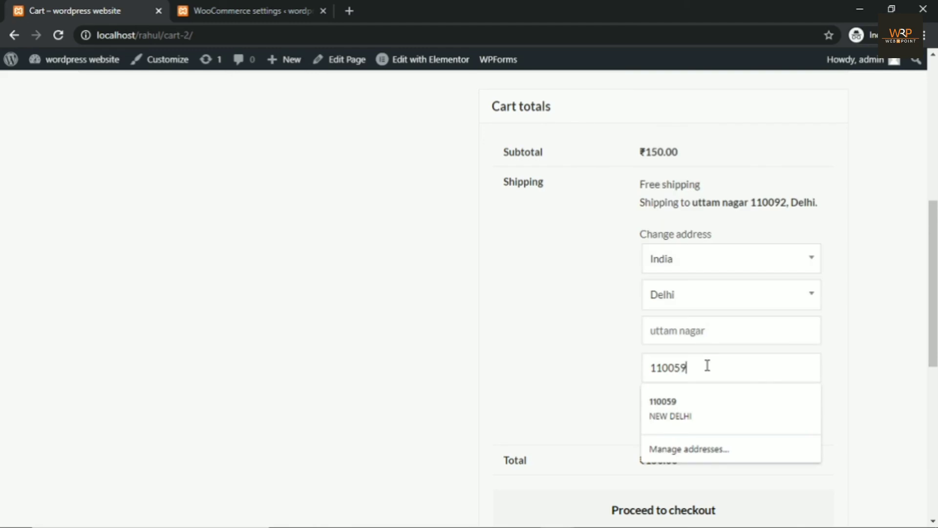
{"action": "left_click", "coordinate": [888, 374]}
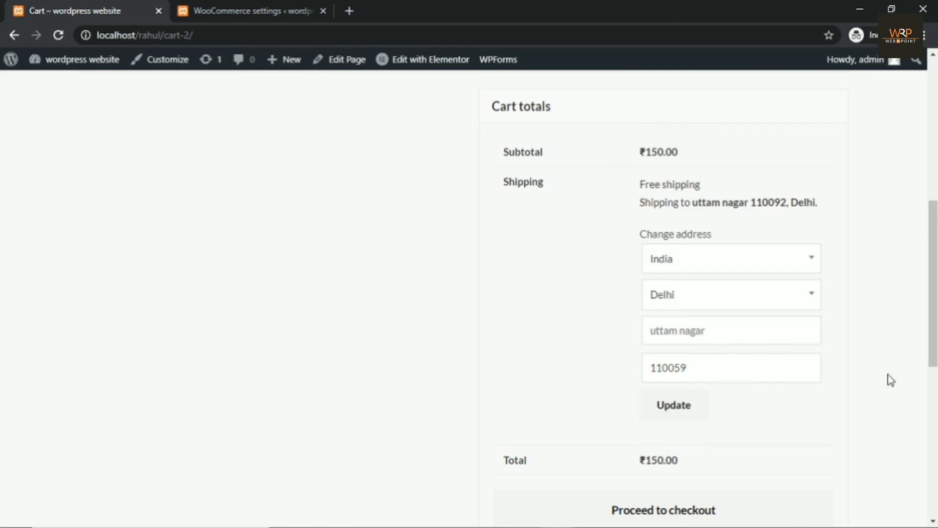
{"action": "left_click", "coordinate": [671, 403]}
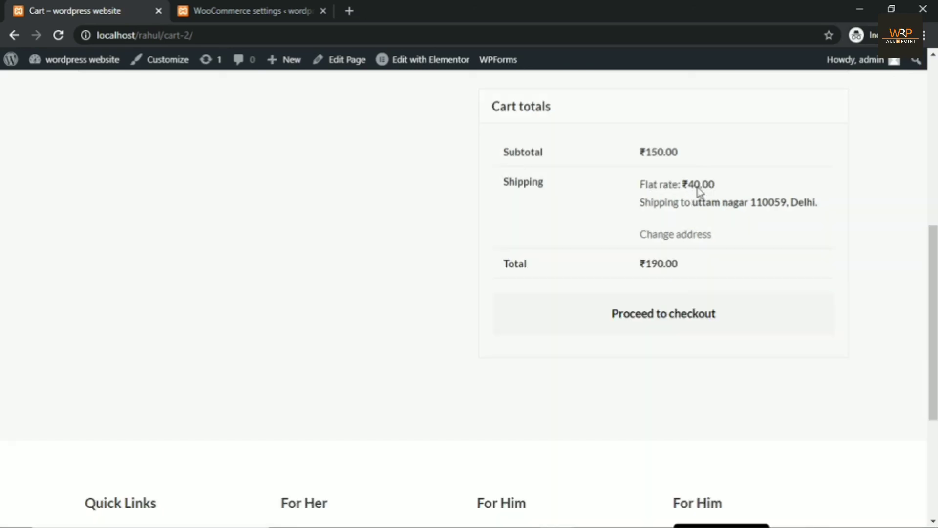
{"action": "left_click_drag", "start_coordinate": [715, 184], "coordinate": [635, 274]}
{"action": "left_click", "coordinate": [714, 253]}
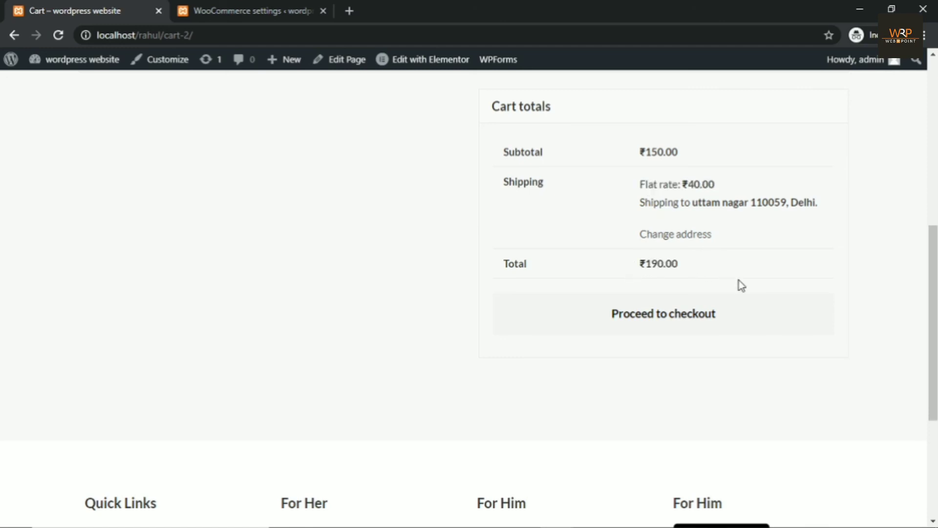